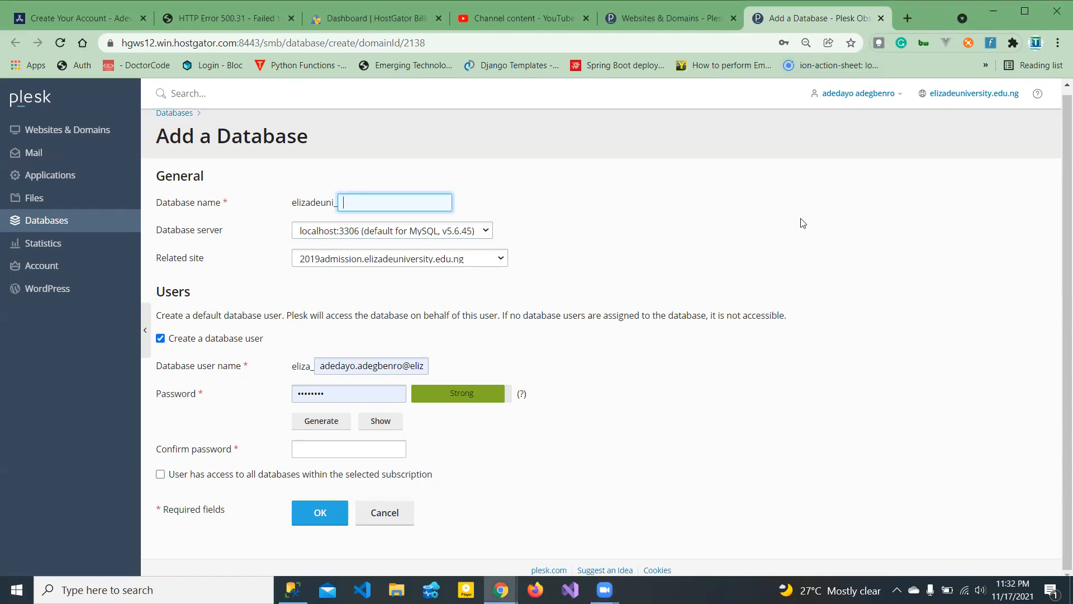
- Review the new database form, keeping server localhost:3306 and related site 2019admission.elizadeuniversity.edu.ng
{"action": "scroll", "coordinate": [1058, 202], "scroll_direction": "up", "scroll_amount": 1}
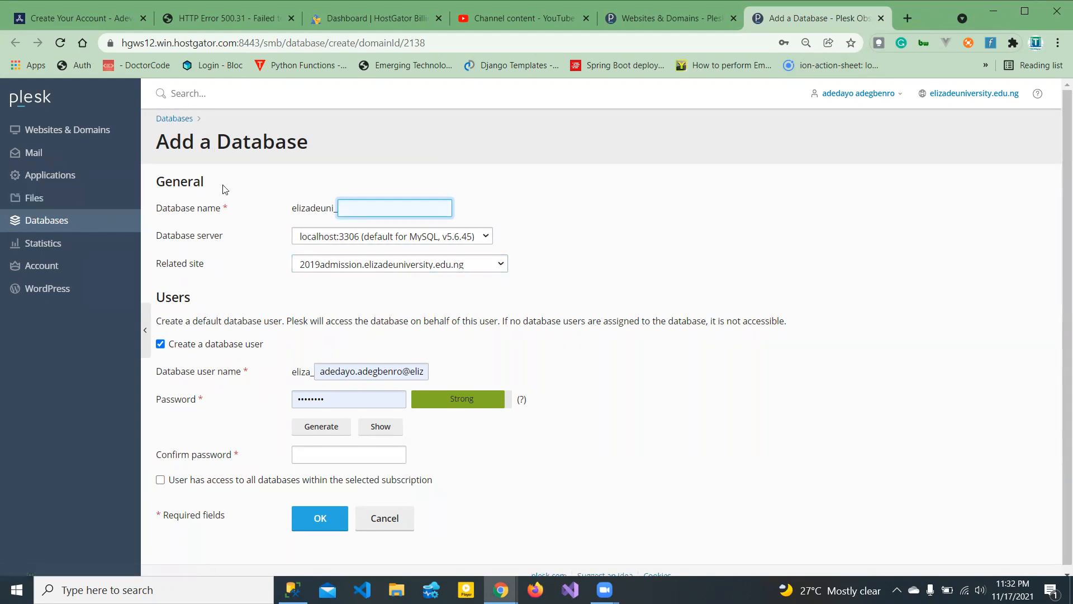
{"action": "left_click", "coordinate": [239, 220]}
{"action": "left_click", "coordinate": [359, 211]}
{"action": "left_click", "coordinate": [365, 237]}
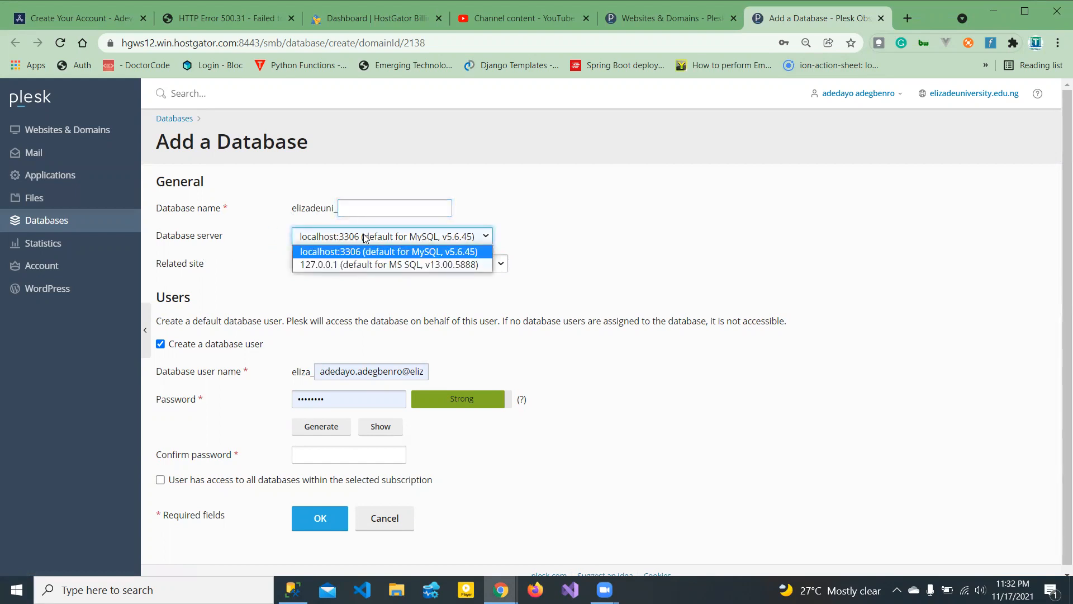
{"action": "left_click", "coordinate": [364, 237]}
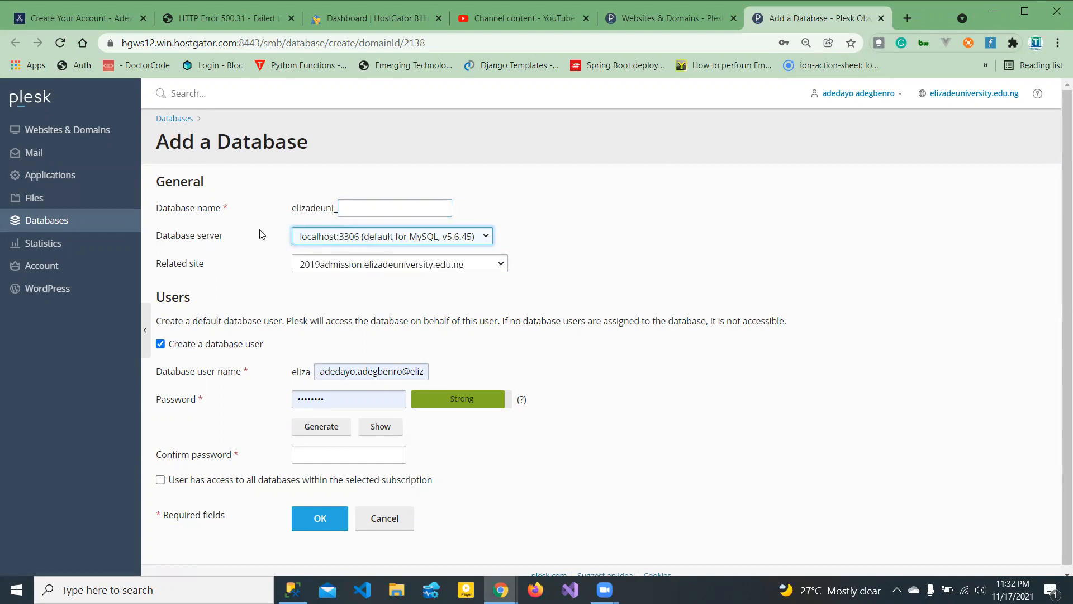
{"action": "left_click", "coordinate": [348, 268]}
{"action": "left_click", "coordinate": [349, 269]}
{"action": "left_click", "coordinate": [348, 268]}
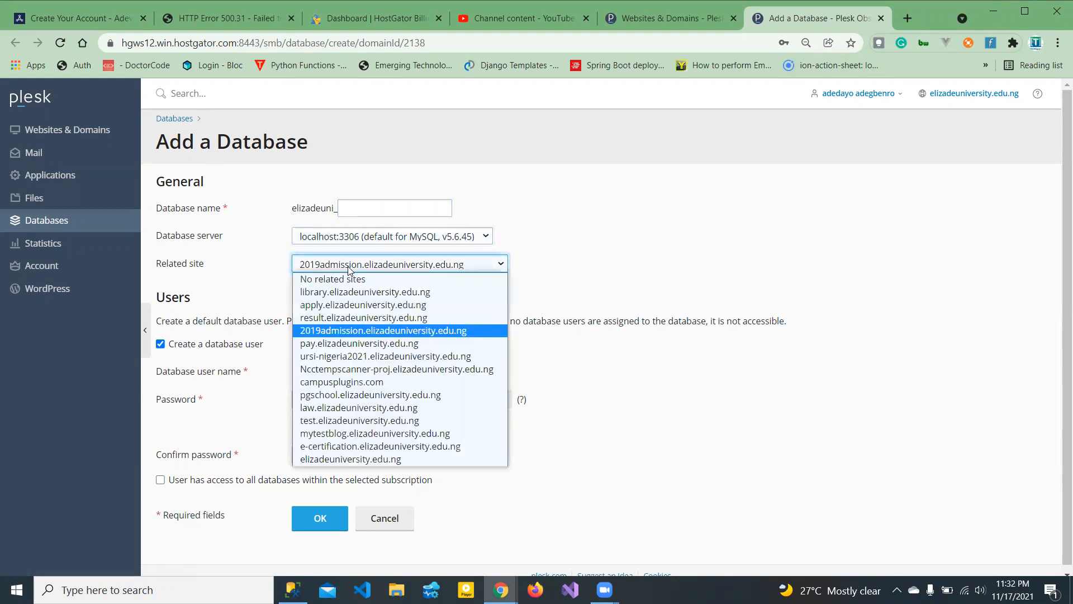
{"action": "left_click", "coordinate": [325, 332]}
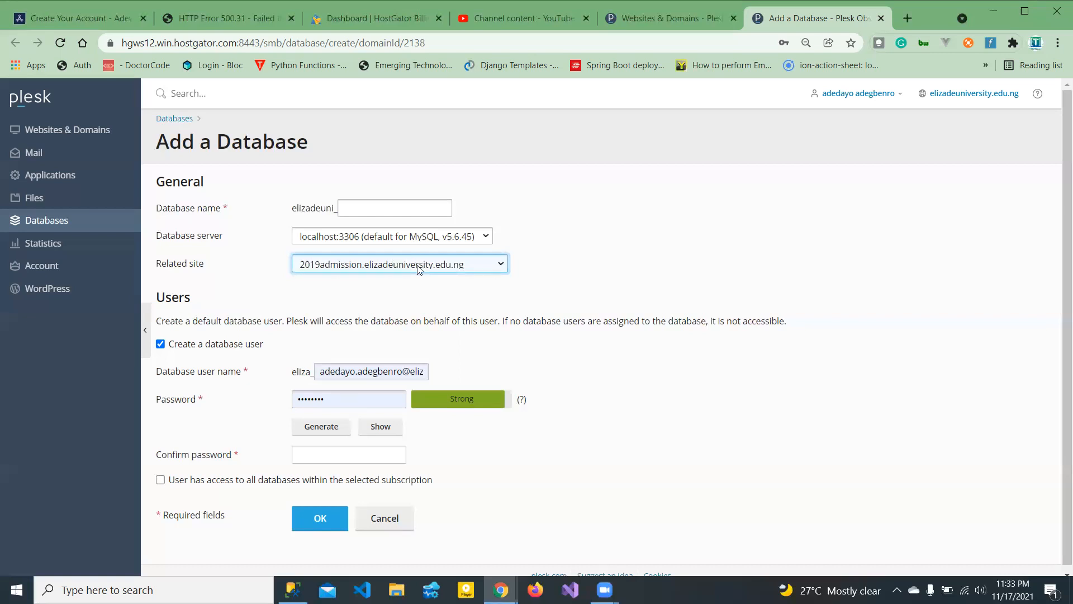
- Turn all-databases user access on and off again, then return to the Databases list
{"action": "left_click", "coordinate": [367, 374]}
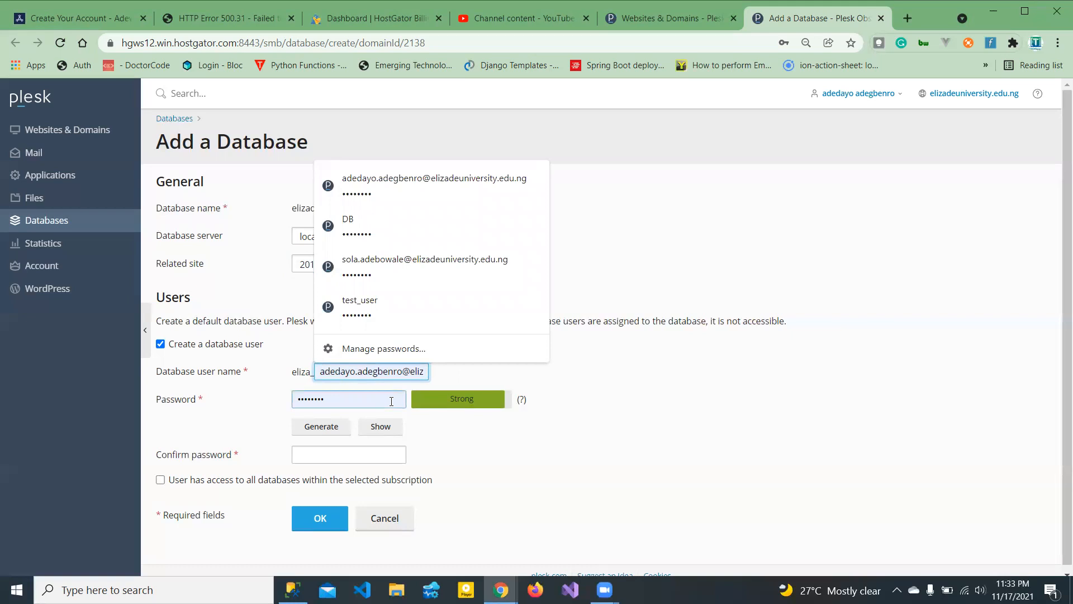
{"action": "left_click_drag", "start_coordinate": [1065, 351], "coordinate": [1065, 410]}
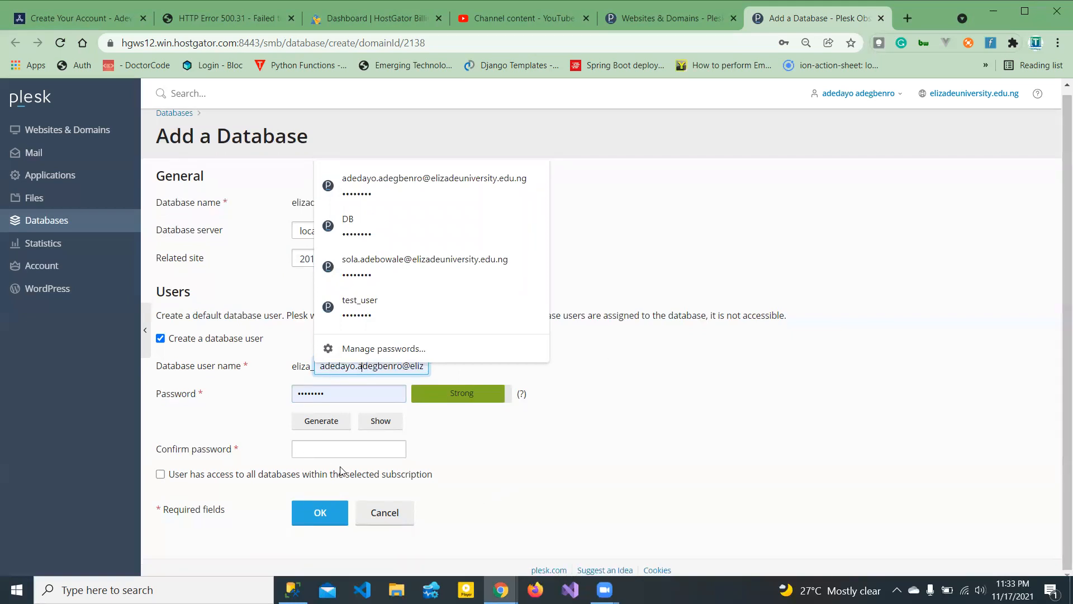
{"action": "left_click", "coordinate": [160, 474]}
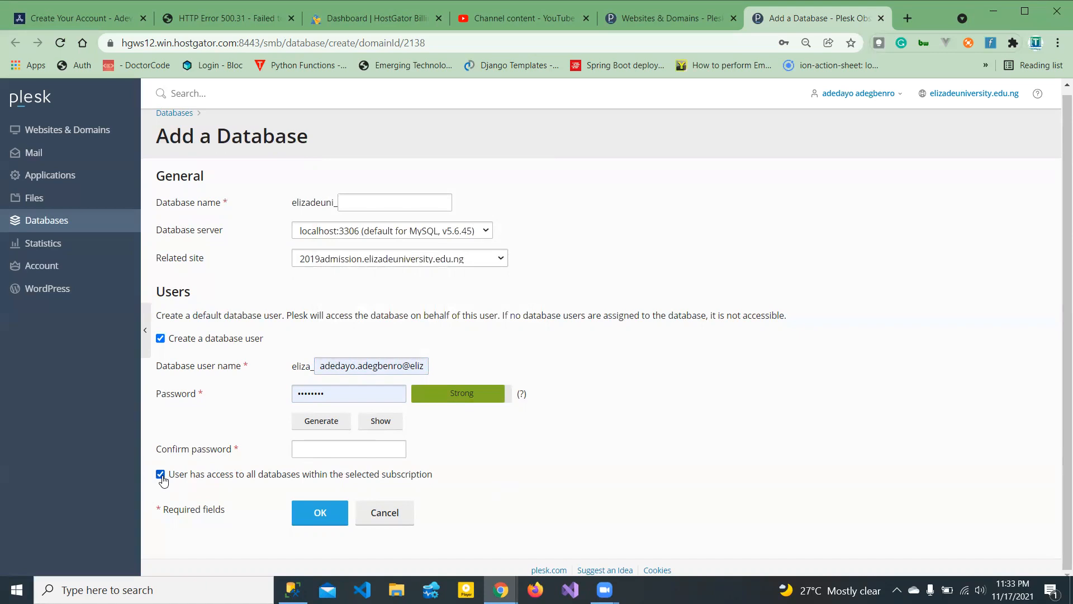
{"action": "left_click", "coordinate": [161, 475]}
{"action": "left_click", "coordinate": [219, 239]}
{"action": "left_click", "coordinate": [88, 218]}
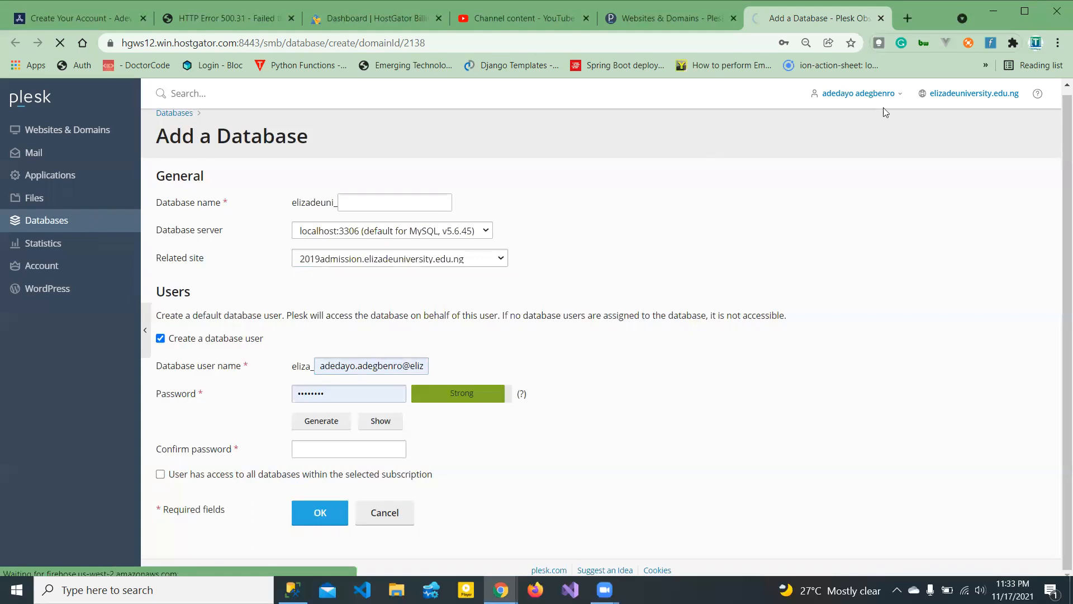
- Check Websites & Domains, selecting the 2019admission.elizadeuniversity.edu.ng domain name, then return to Databases
{"action": "left_click", "coordinate": [628, 23]}
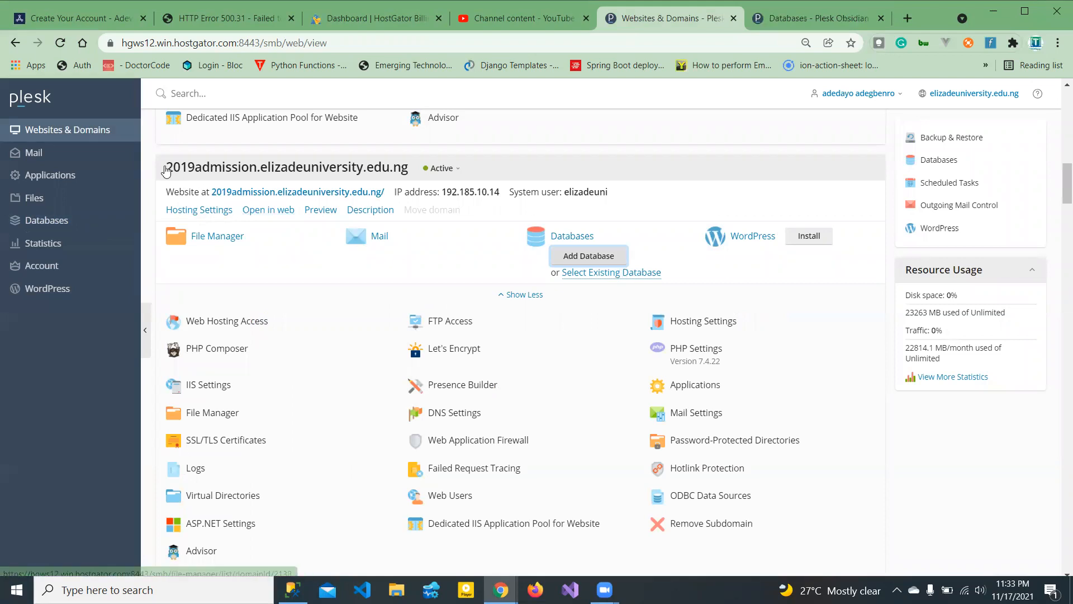
{"action": "left_click_drag", "start_coordinate": [203, 175], "coordinate": [418, 176]}
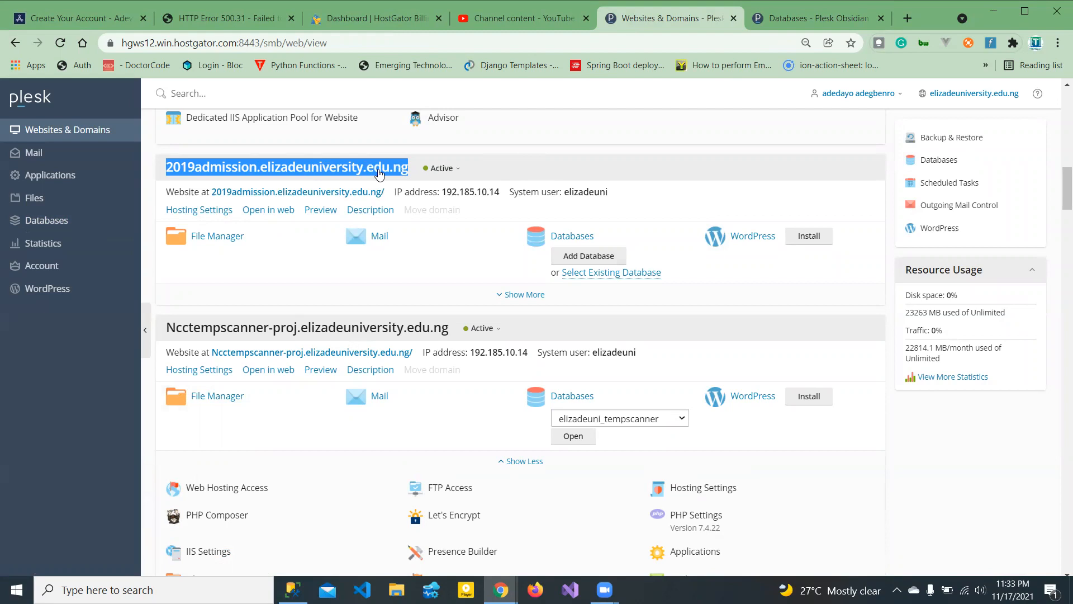
{"action": "left_click", "coordinate": [812, 23]}
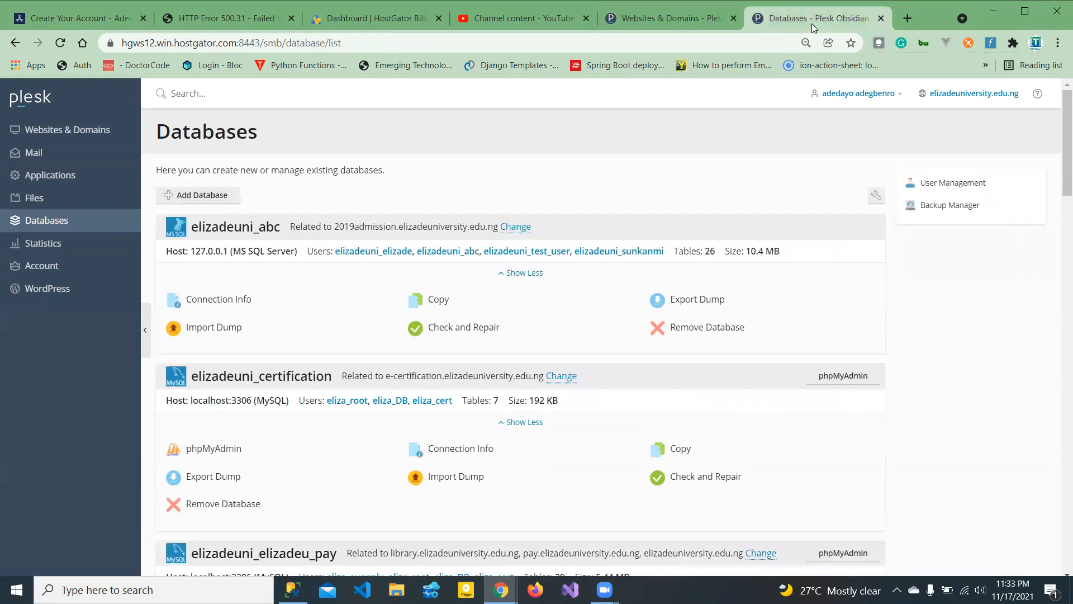
- Collapse and re-expand the elizadeuni_abc database card to review its details
{"action": "left_click_drag", "start_coordinate": [1060, 166], "coordinate": [1058, 87]}
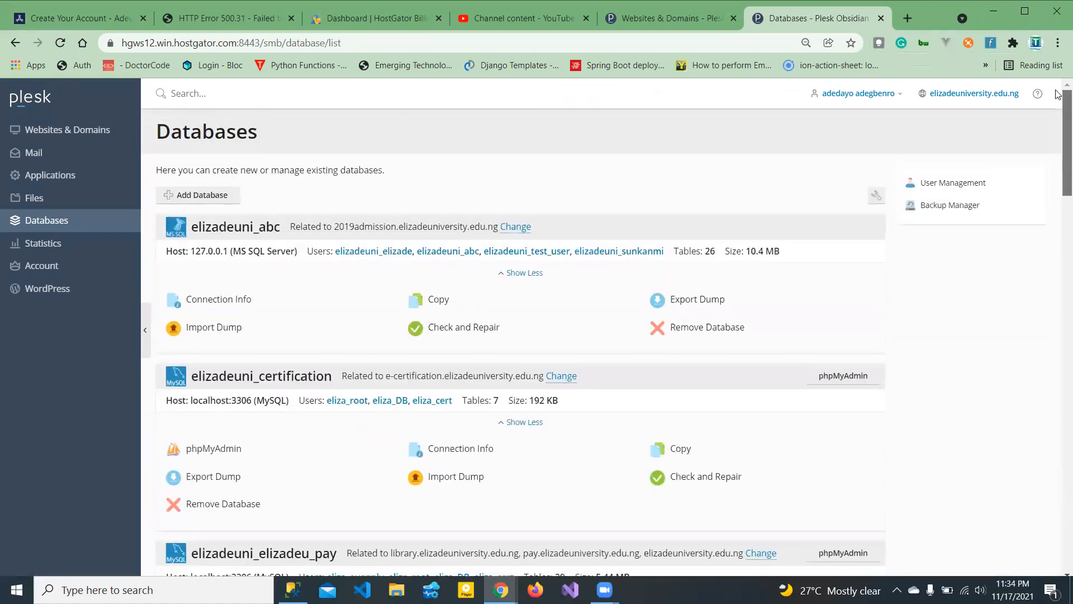
{"action": "left_click", "coordinate": [214, 229]}
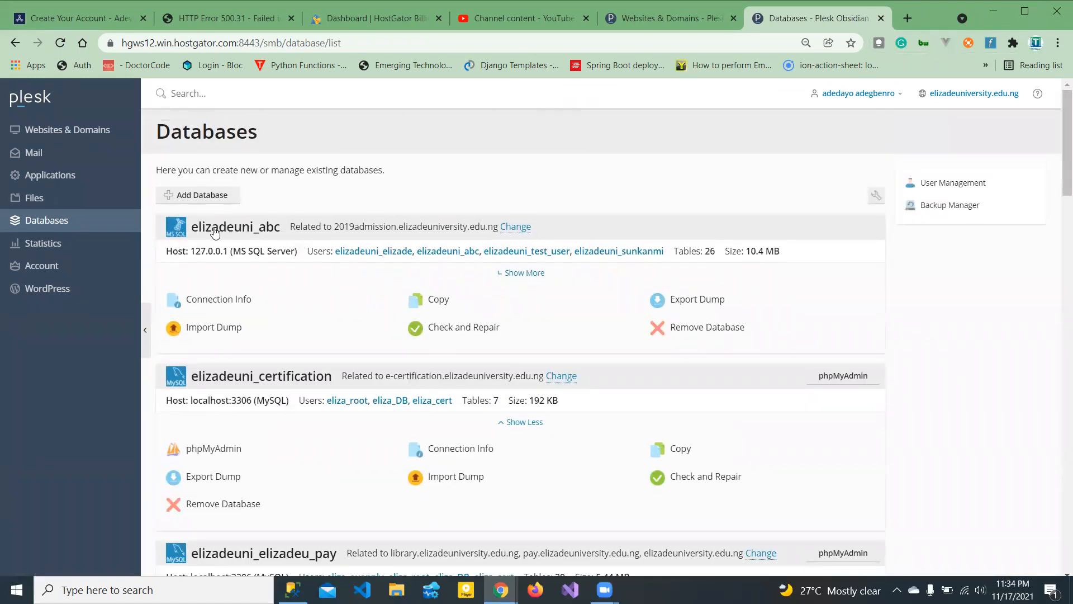
{"action": "left_click", "coordinate": [247, 229]}
- Start a new Object Explorer connection targeting the remote server 192.185.10.14
{"action": "mouse_move", "coordinate": [293, 589]}
{"action": "left_click", "coordinate": [309, 537]}
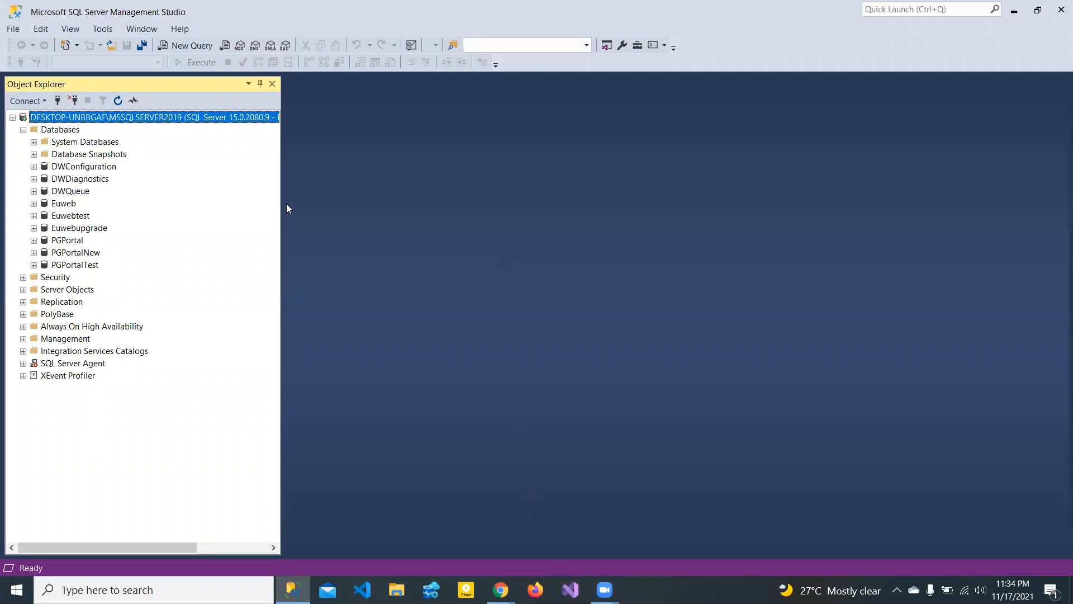
{"action": "left_click", "coordinate": [57, 101]}
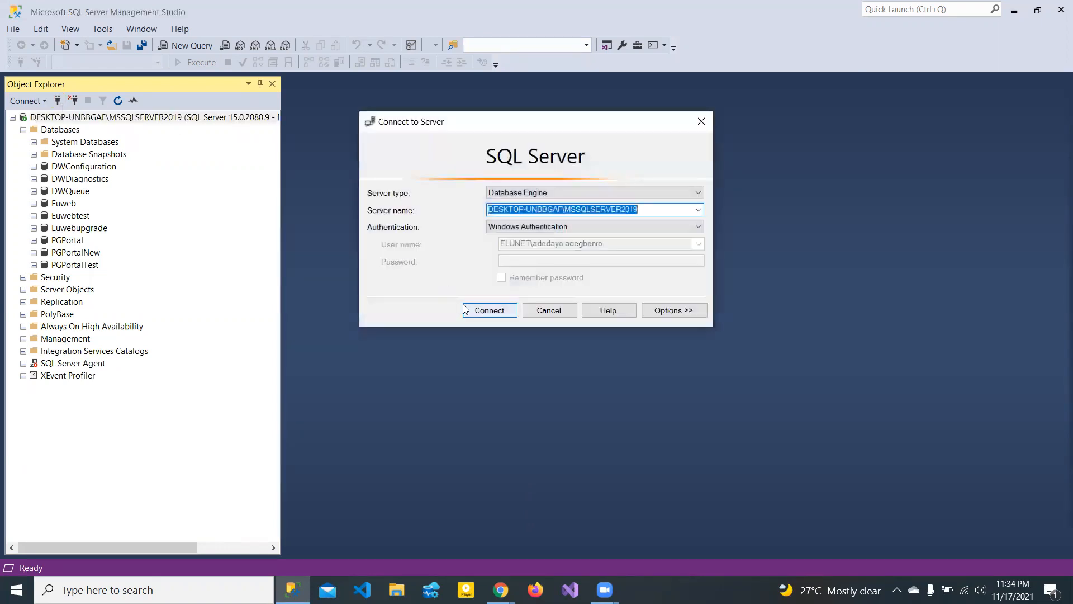
{"action": "left_click", "coordinate": [699, 209]}
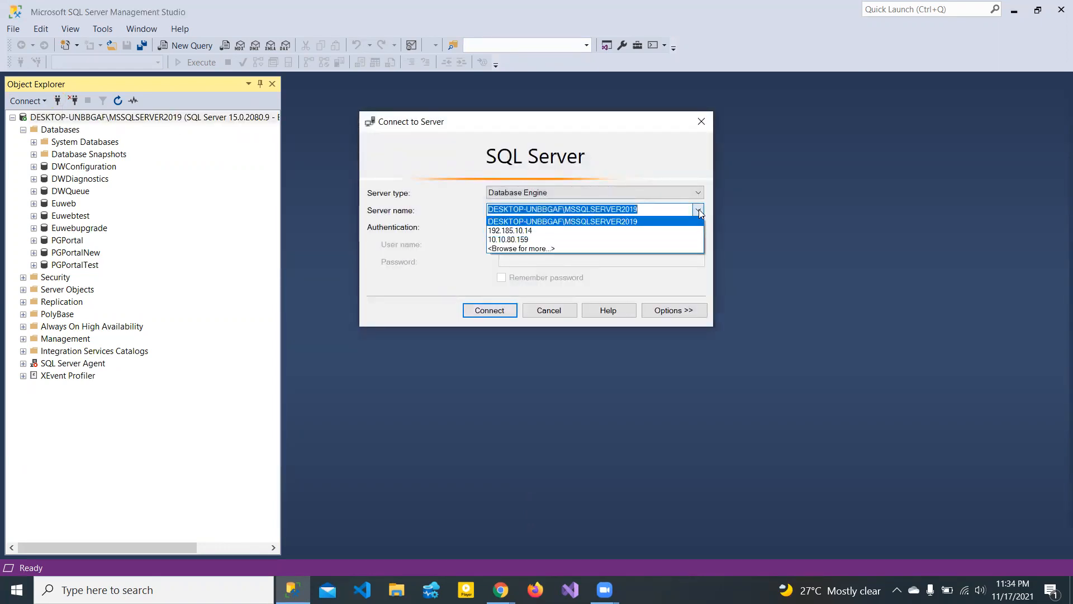
{"action": "left_click", "coordinate": [507, 231]}
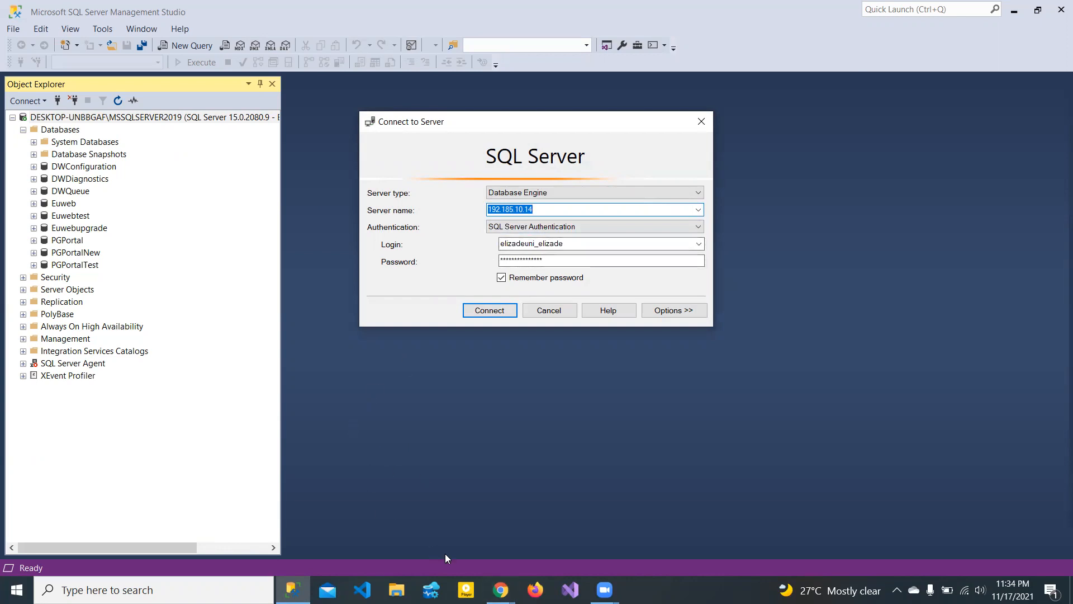
- Glance at the HostGator Support chat and Plesk Databases page, then minimize the browser
{"action": "left_click", "coordinate": [500, 590]}
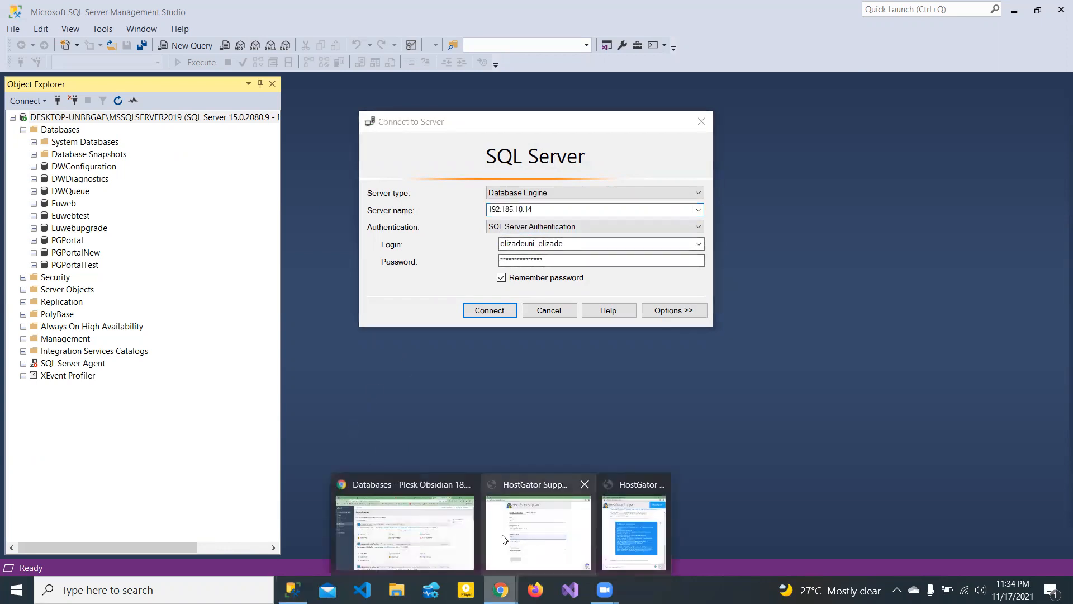
{"action": "left_click", "coordinate": [620, 540]}
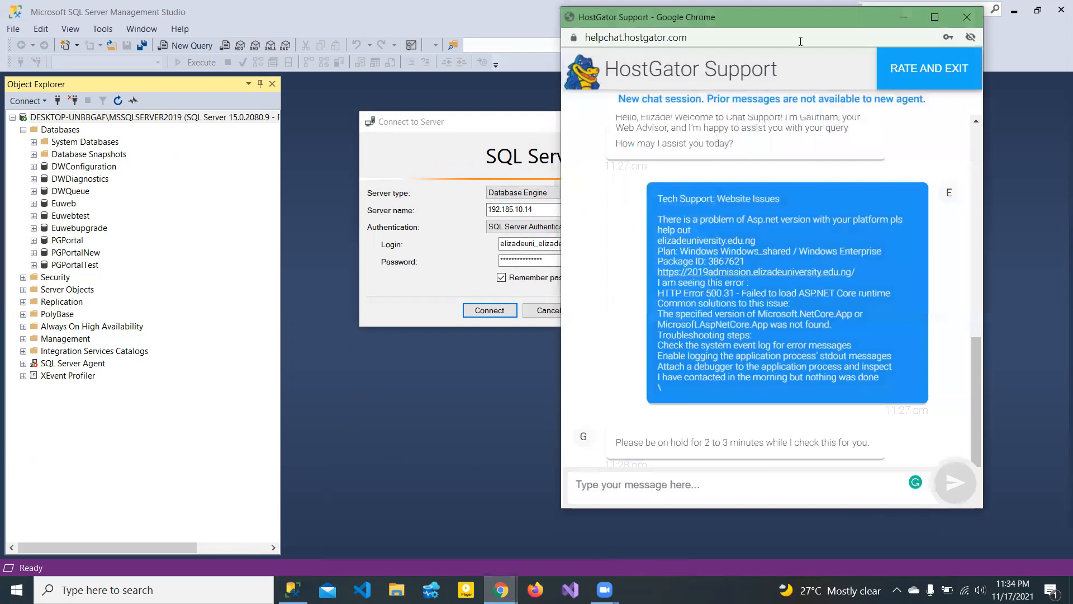
{"action": "left_click", "coordinate": [602, 411]}
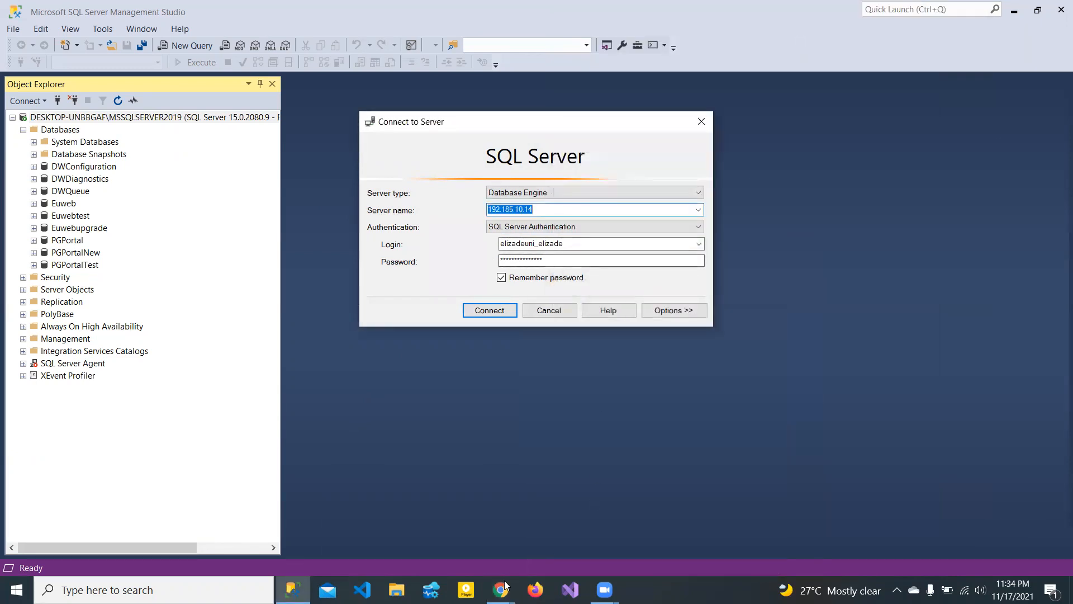
{"action": "mouse_move", "coordinate": [501, 589]}
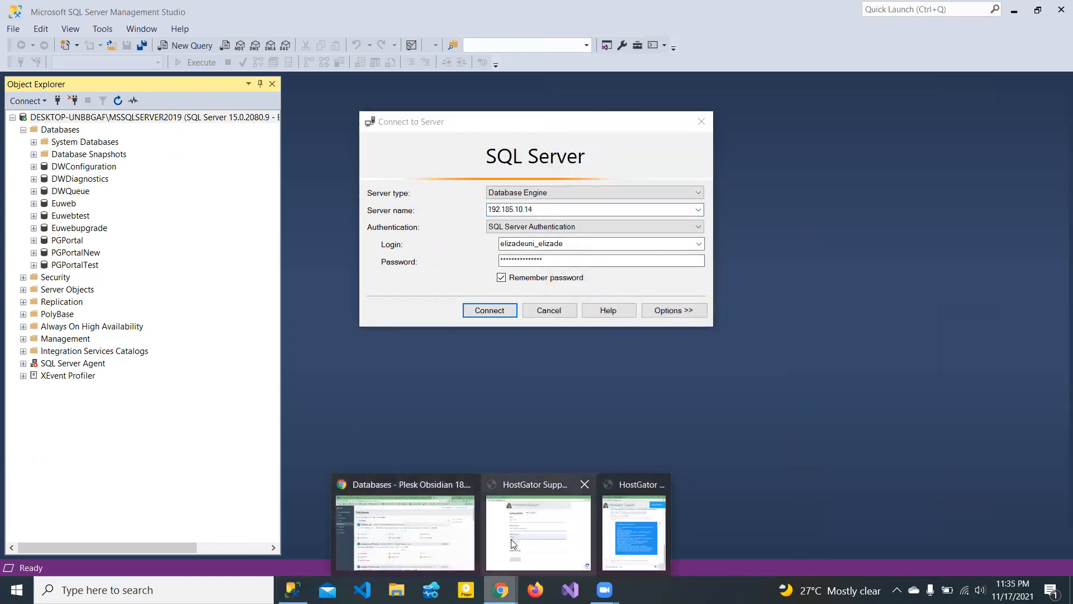
{"action": "left_click", "coordinate": [402, 547]}
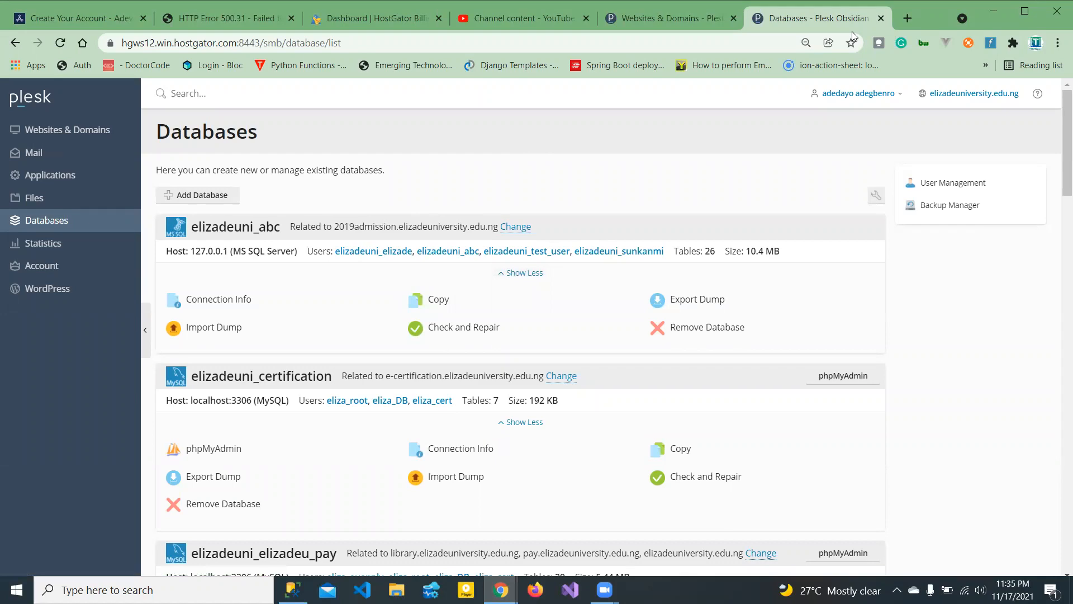
{"action": "left_click", "coordinate": [993, 11]}
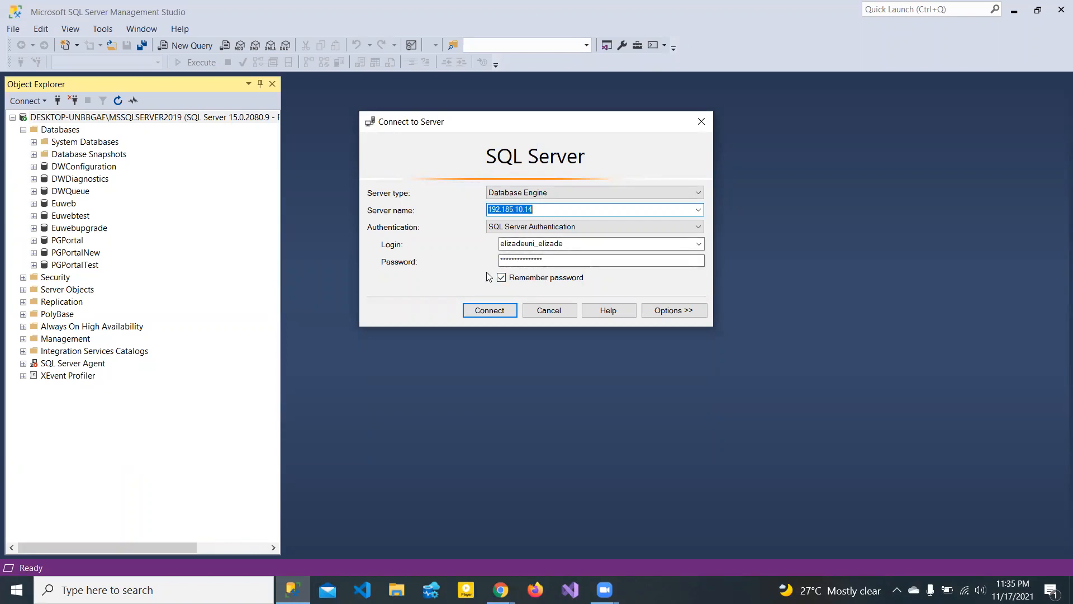
- Connect to 192.185.10.14, expand Euwebtest's tables and the remote server's databases
{"action": "left_click", "coordinate": [485, 311]}
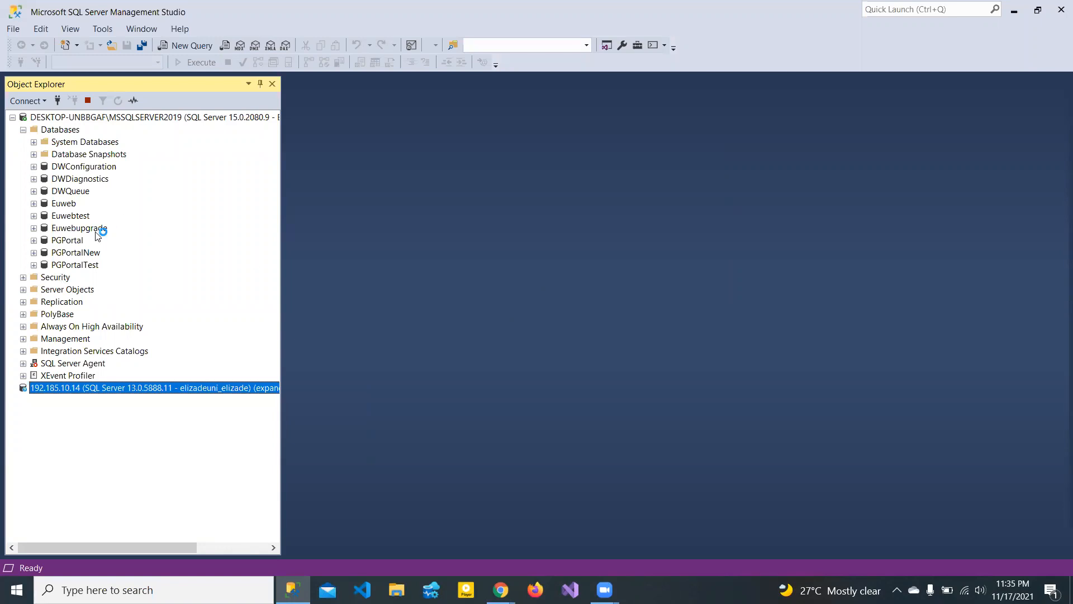
{"action": "left_click", "coordinate": [34, 215]}
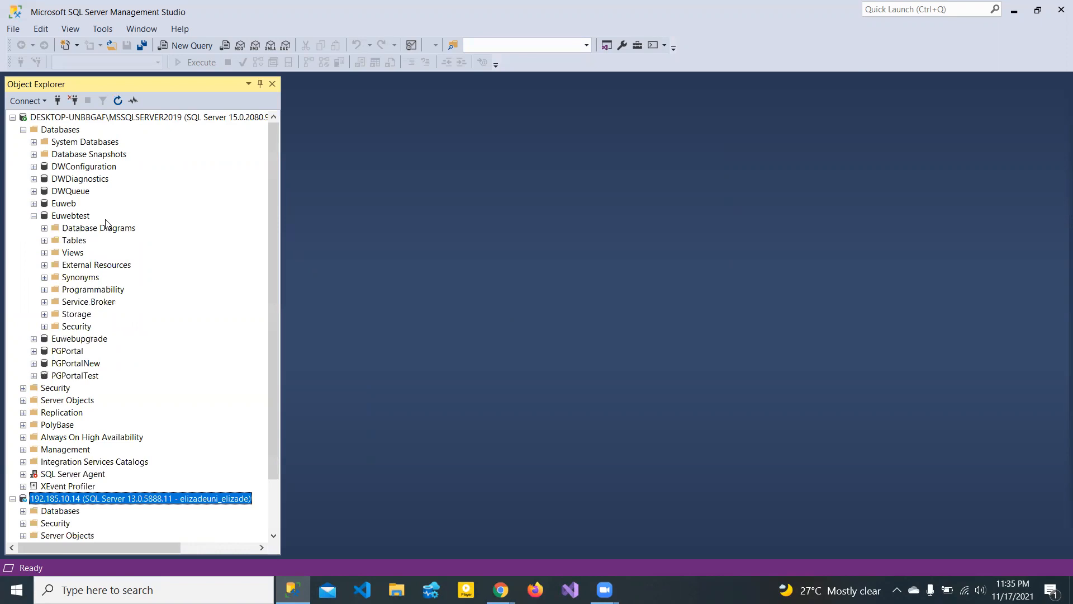
{"action": "left_click", "coordinate": [81, 219]}
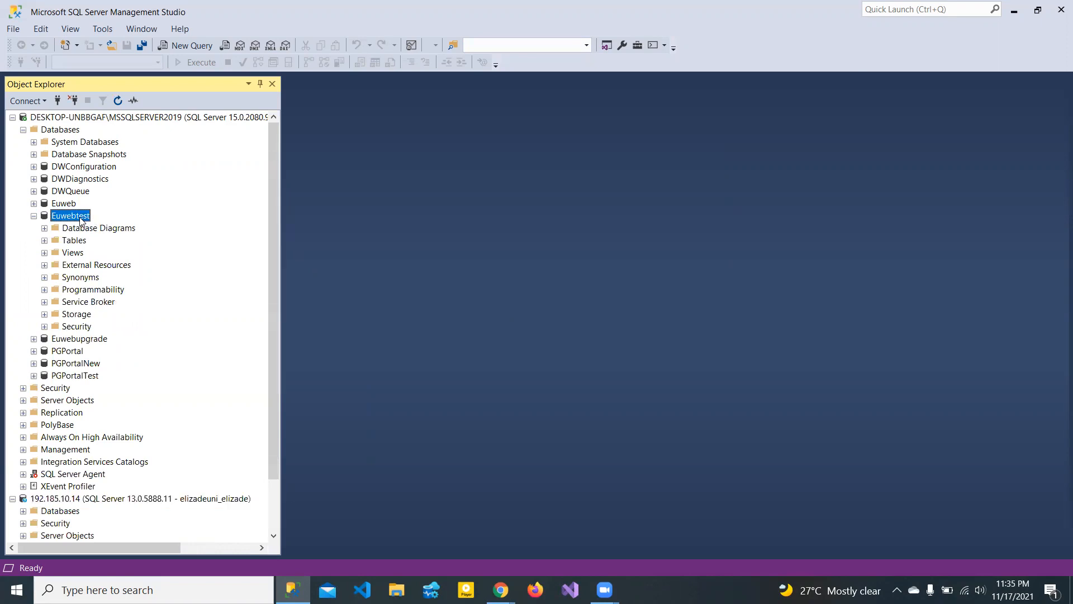
{"action": "left_click", "coordinate": [44, 240]}
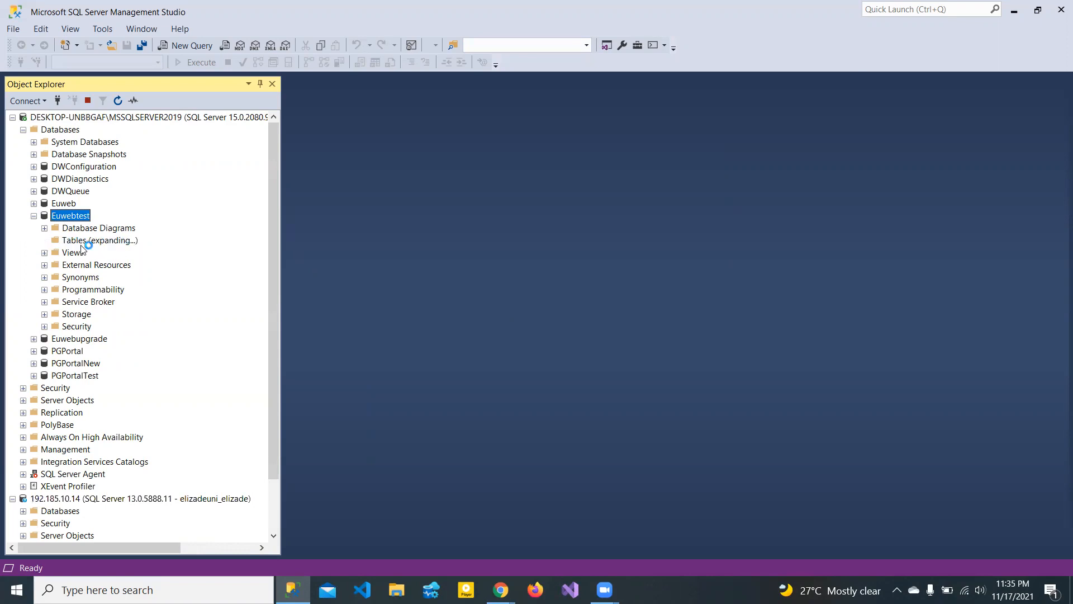
{"action": "left_click_drag", "start_coordinate": [278, 343], "coordinate": [275, 321]}
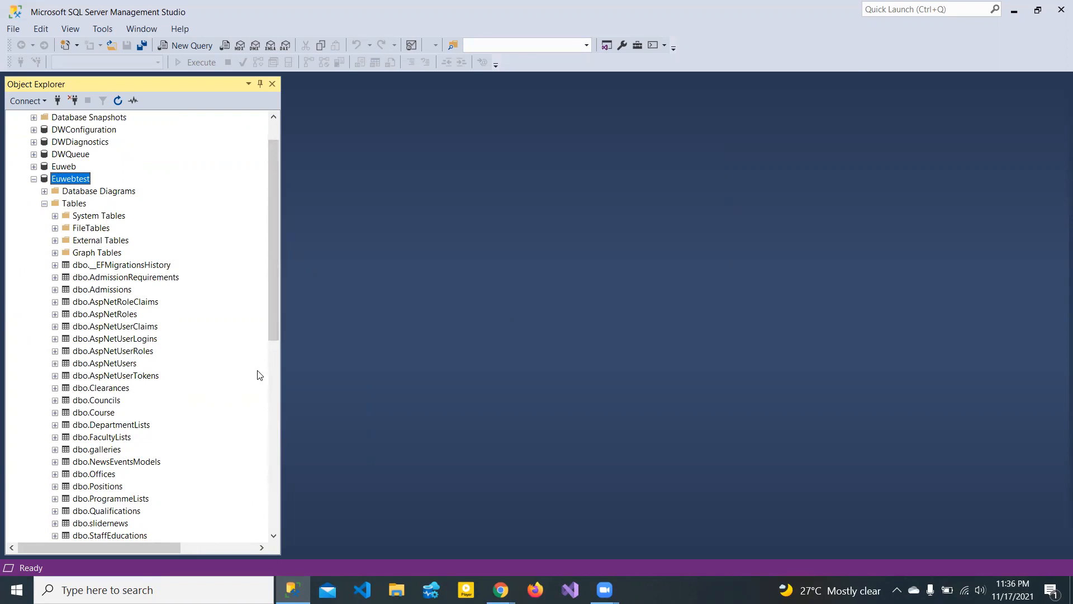
{"action": "left_click_drag", "start_coordinate": [278, 316], "coordinate": [274, 496]}
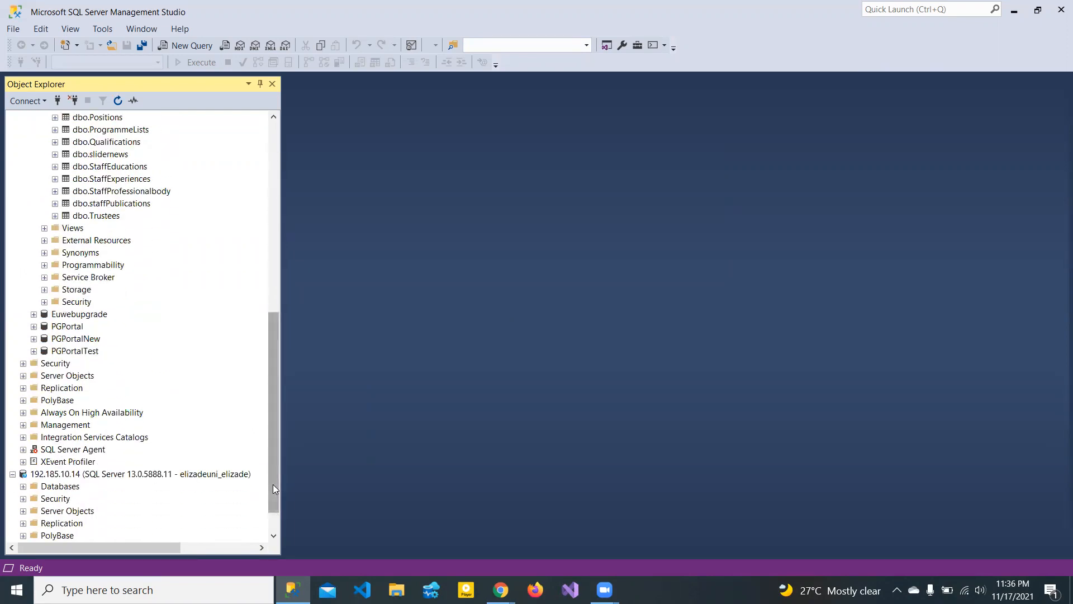
{"action": "scroll", "coordinate": [273, 484], "scroll_direction": "down", "scroll_amount": 1}
{"action": "left_click", "coordinate": [23, 450]}
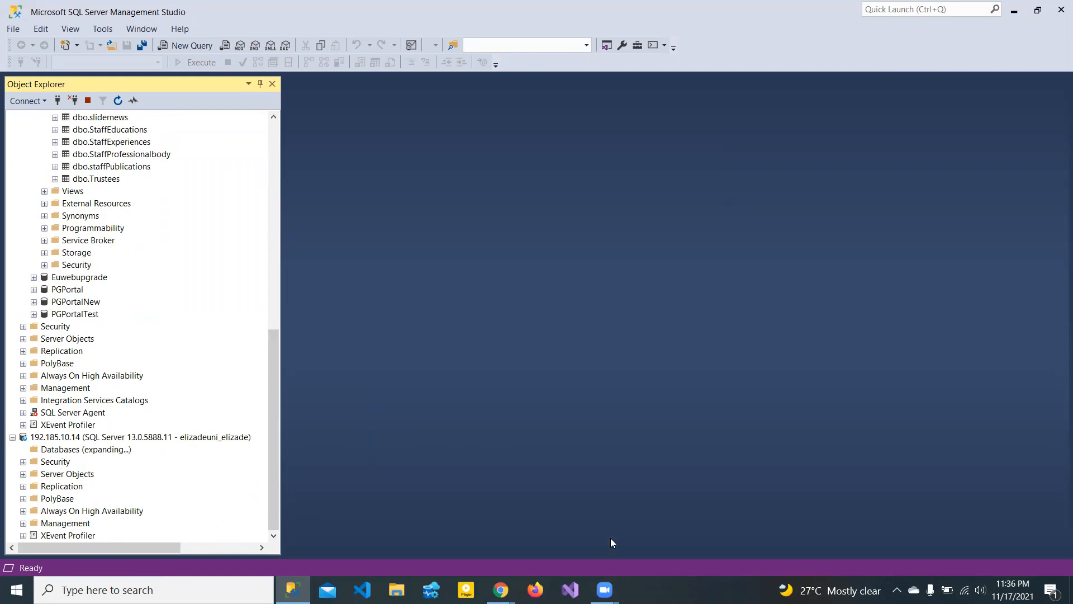
- Leave the Zoom controls, reselect Euwebtest and cancel its accidental rename
{"action": "mouse_move", "coordinate": [604, 590]}
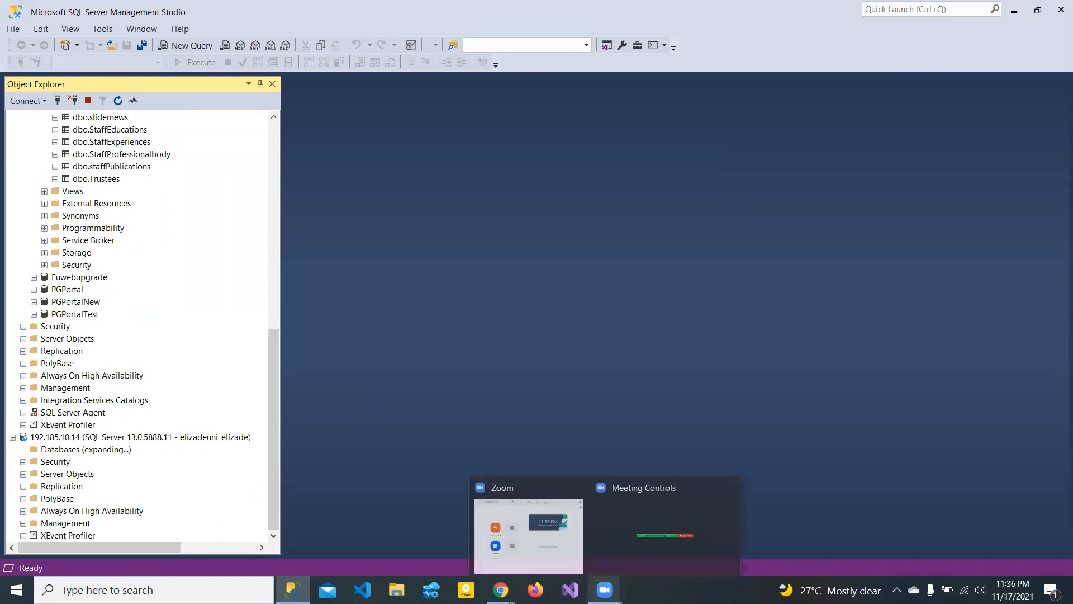
{"action": "left_click", "coordinate": [674, 529]}
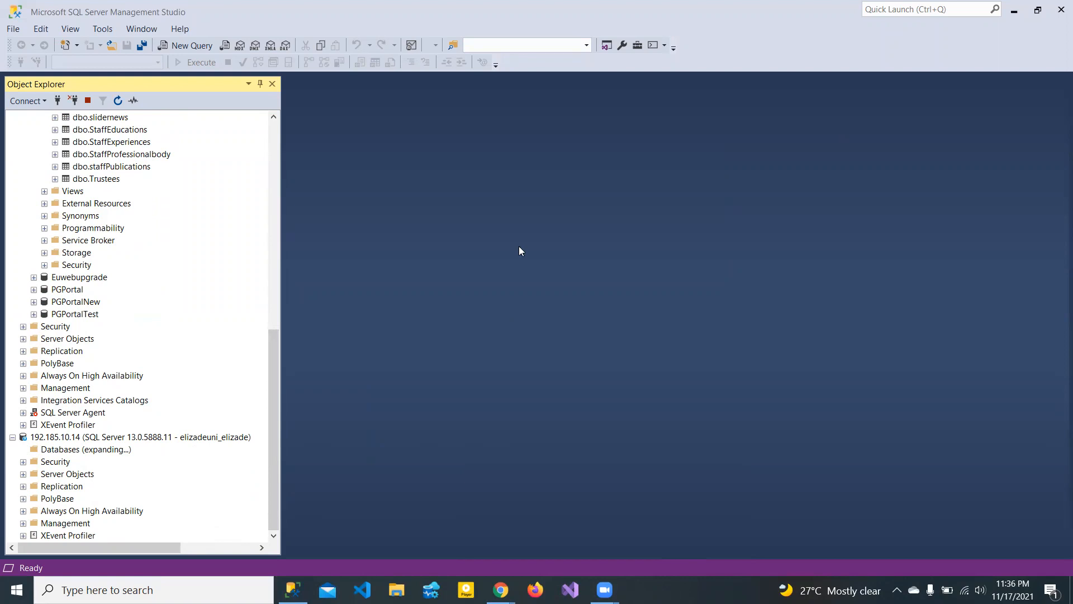
{"action": "left_click", "coordinate": [269, 436]}
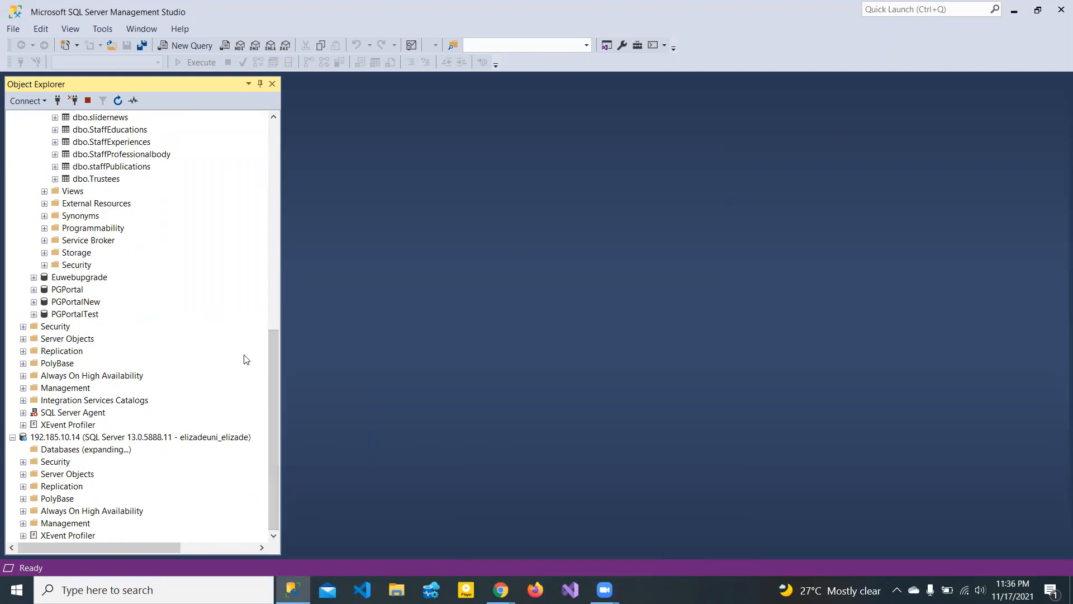
{"action": "left_click_drag", "start_coordinate": [272, 384], "coordinate": [283, 194]}
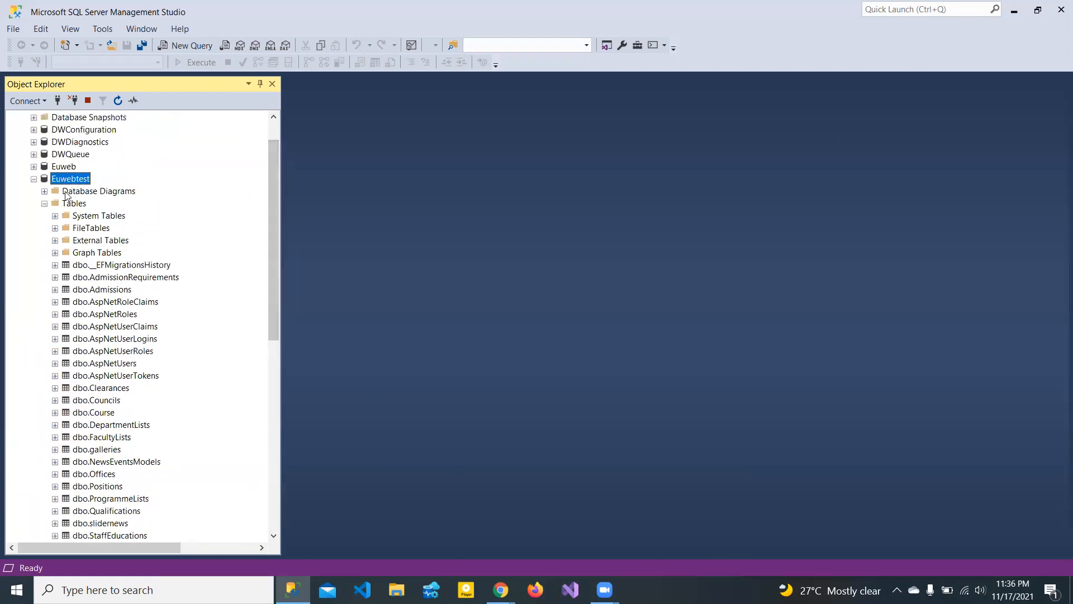
{"action": "left_click", "coordinate": [79, 178]}
{"action": "left_click", "coordinate": [38, 240]}
- Script Euwebtest as CREATE To a New Query Editor Window
{"action": "right_click", "coordinate": [67, 179]}
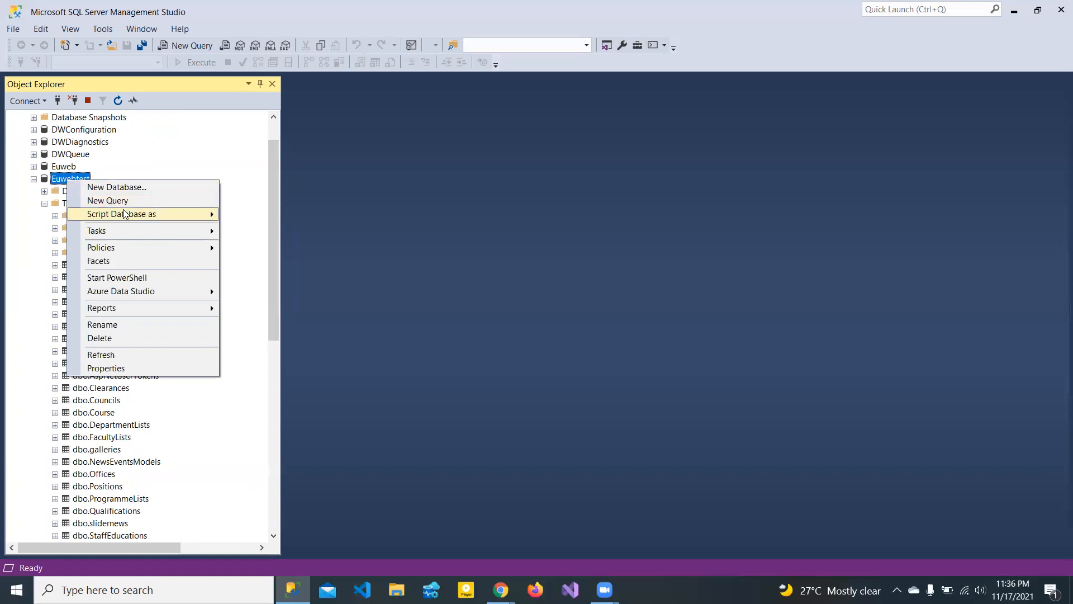
{"action": "mouse_move", "coordinate": [126, 216]}
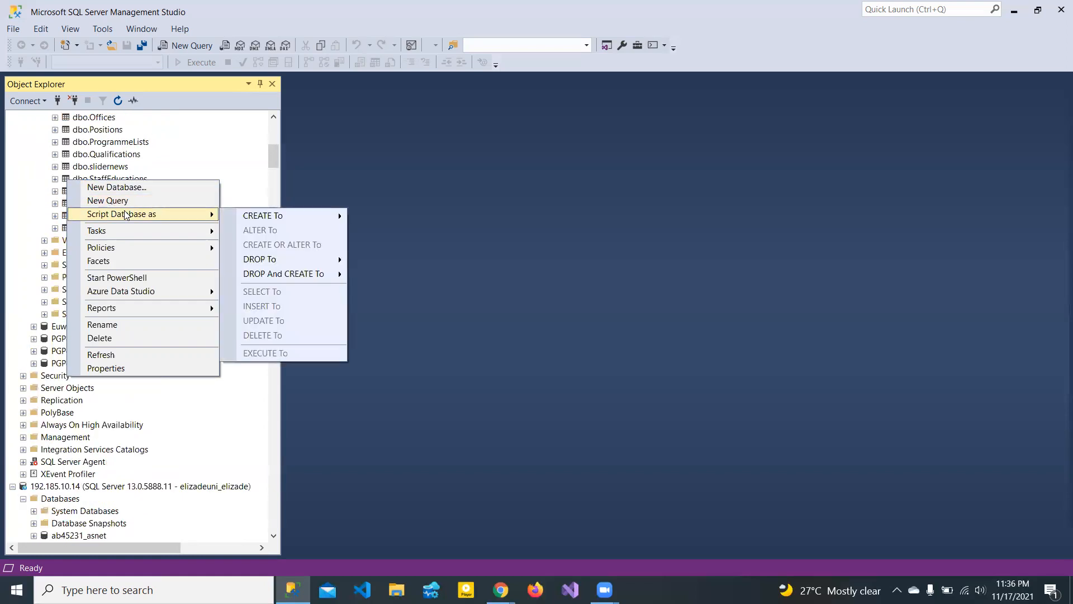
{"action": "mouse_move", "coordinate": [133, 234]}
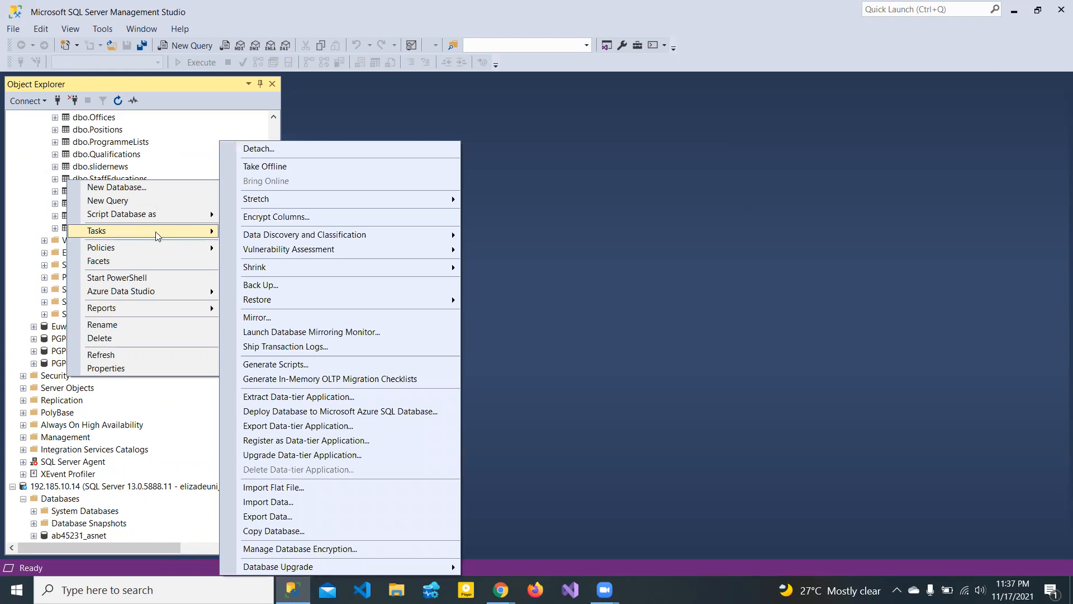
{"action": "mouse_move", "coordinate": [282, 235]}
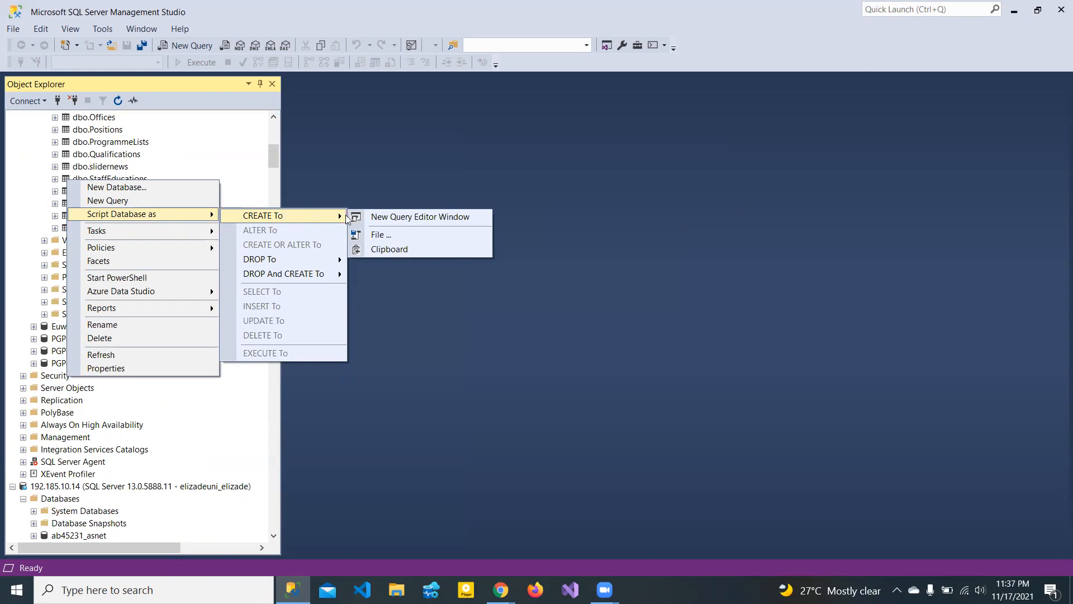
{"action": "left_click", "coordinate": [382, 217]}
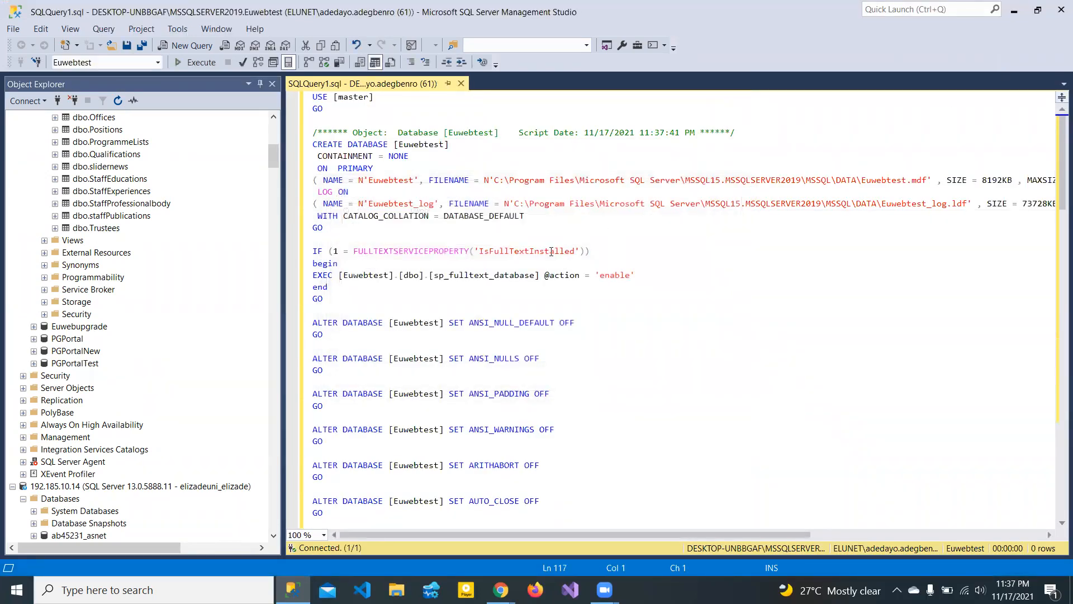
- Scroll through the generated CREATE DATABASE script, then close its tab
{"action": "left_click", "coordinate": [551, 251]}
{"action": "left_click_drag", "start_coordinate": [1057, 179], "coordinate": [1057, 294]}
{"action": "left_click_drag", "start_coordinate": [1057, 255], "coordinate": [1057, 137]}
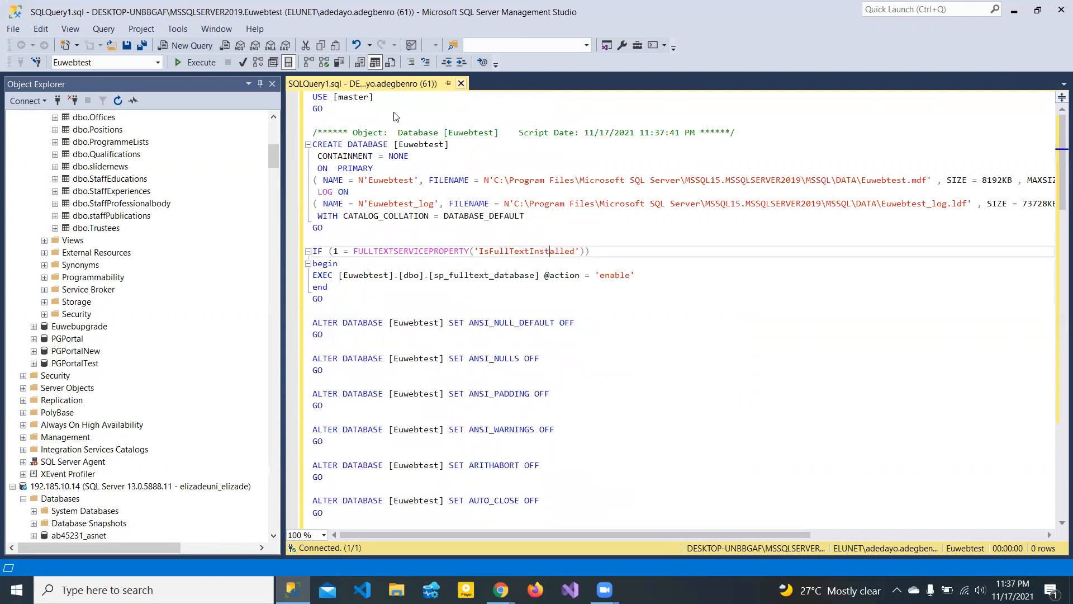
{"action": "key", "text": "ctrl+F4"}
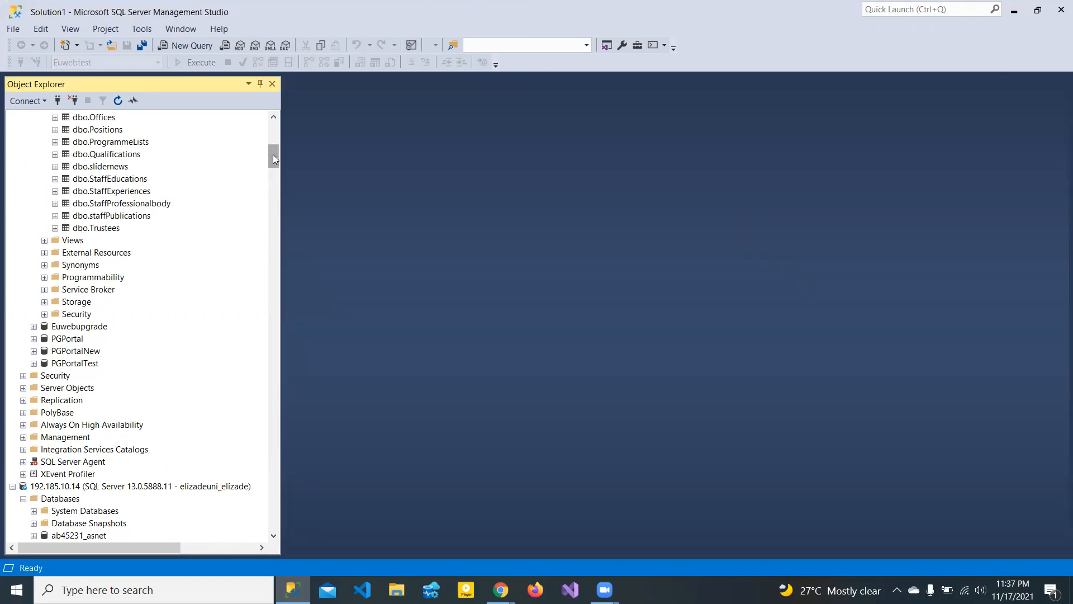
- Regenerate the Euwebtest CREATE DATABASE script in a new query window and review it
{"action": "left_click_drag", "start_coordinate": [272, 154], "coordinate": [273, 122]}
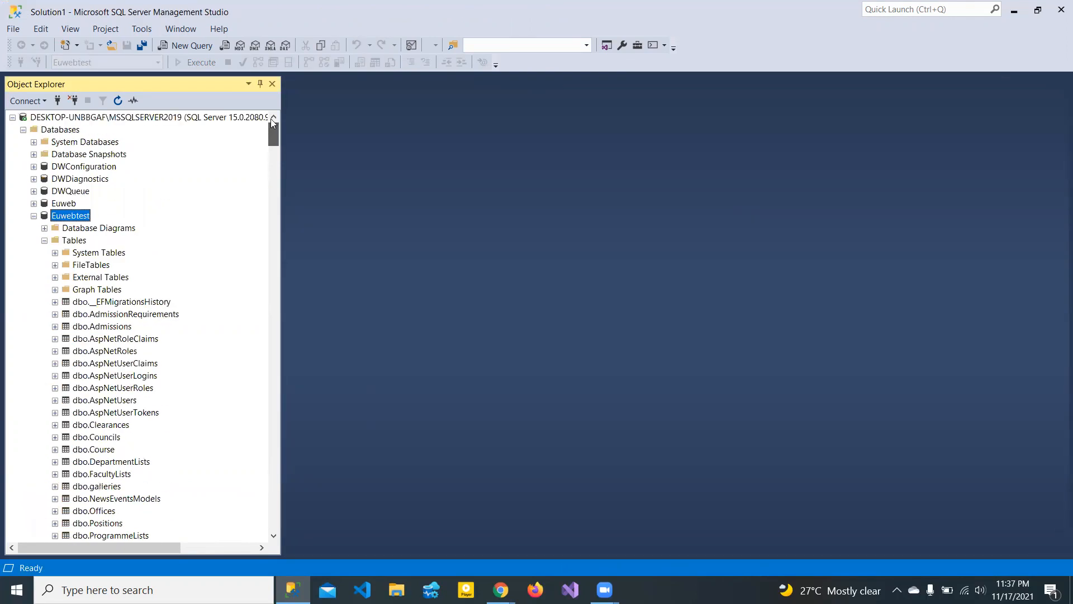
{"action": "right_click", "coordinate": [62, 219]}
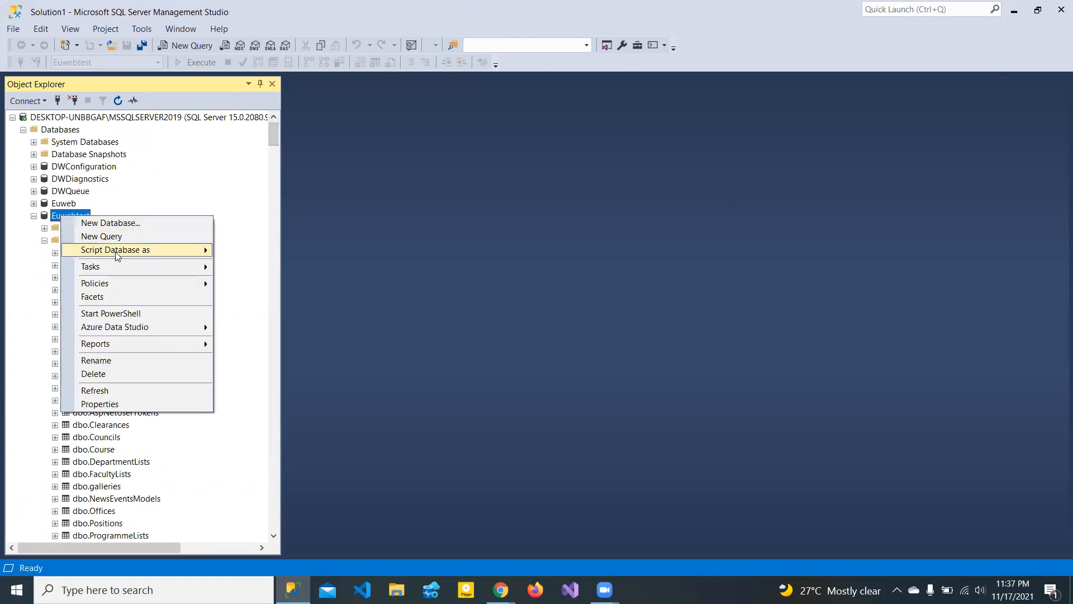
{"action": "mouse_move", "coordinate": [118, 255]}
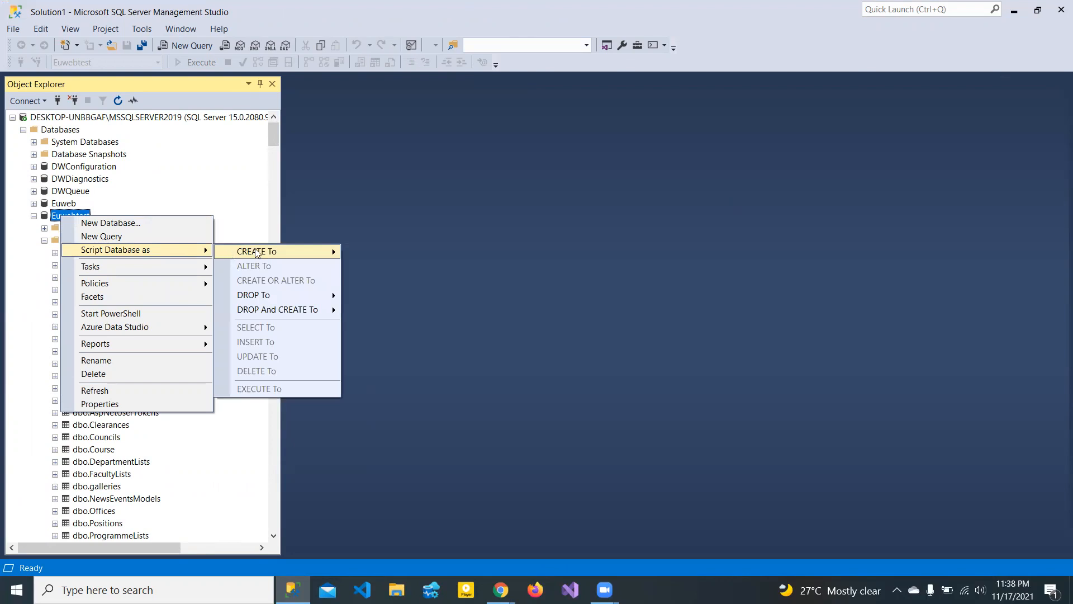
{"action": "mouse_move", "coordinate": [257, 253]}
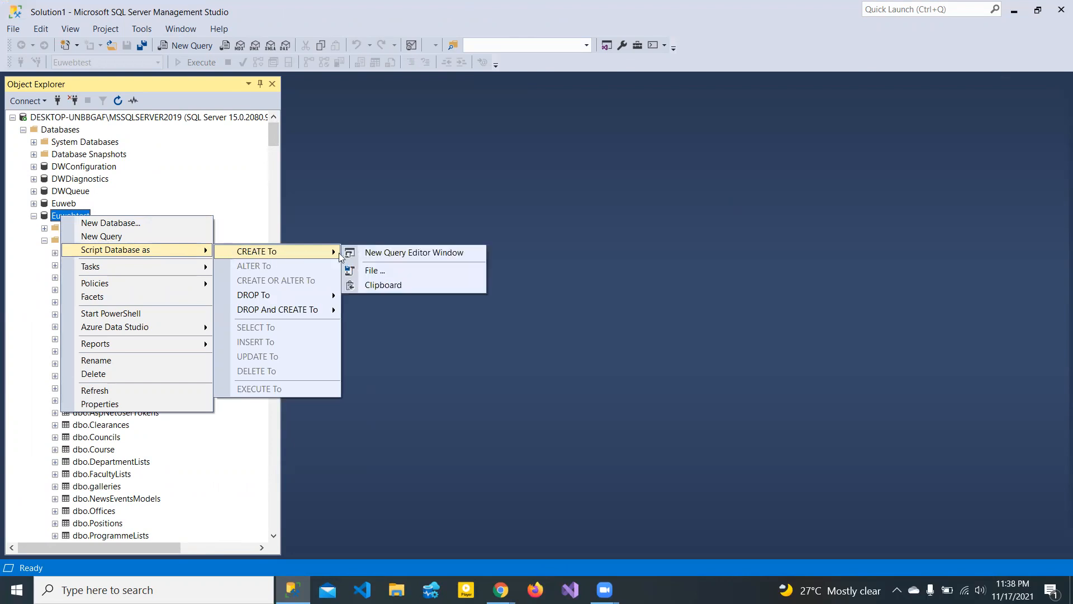
{"action": "left_click", "coordinate": [385, 256]}
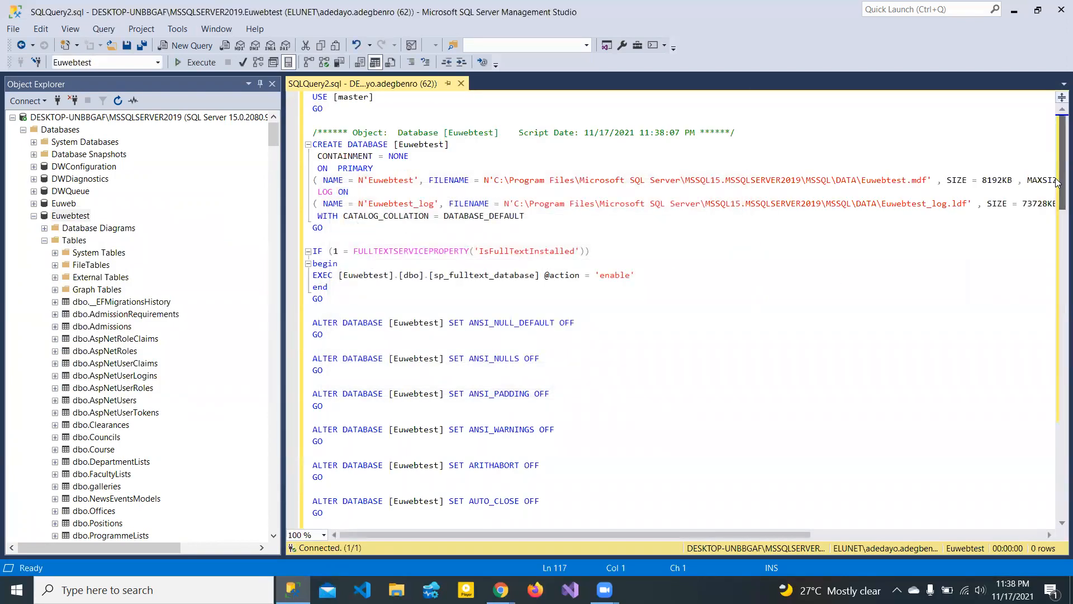
{"action": "left_click_drag", "start_coordinate": [1059, 193], "coordinate": [1055, 163]}
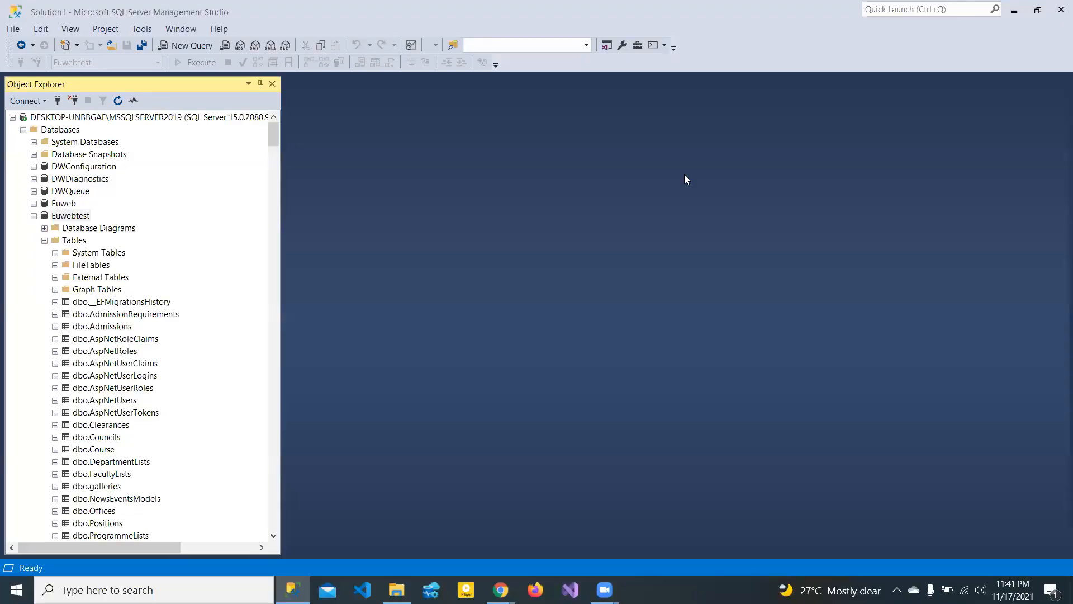
- Reselect Euwebtest and cancel the accidental rename, keeping its name
{"action": "left_click", "coordinate": [75, 218]}
{"action": "left_click", "coordinate": [75, 217]}
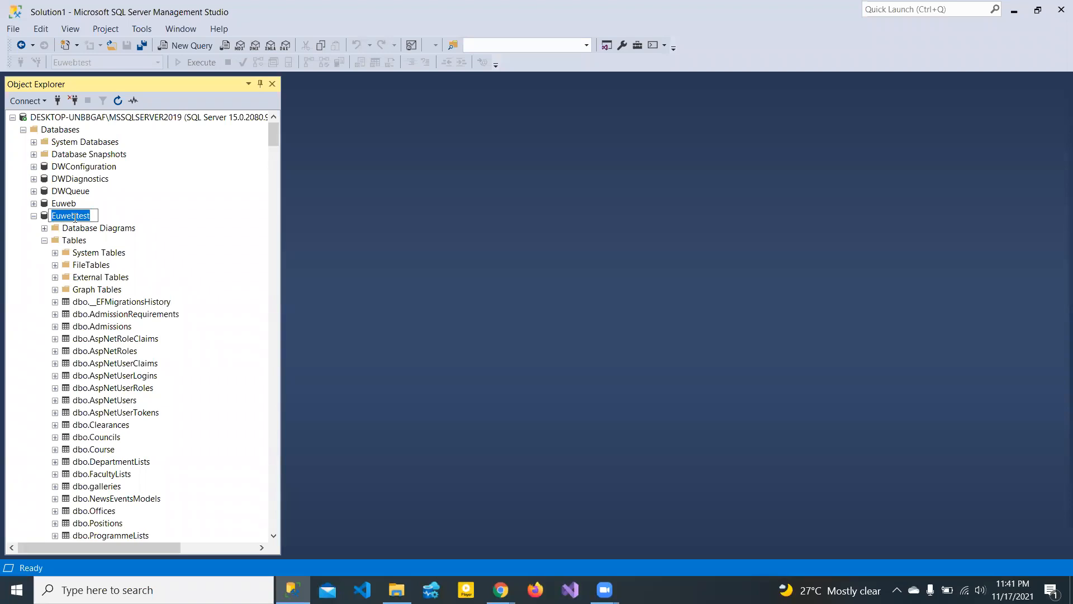
{"action": "key", "text": "Escape"}
- Launch the Generate Scripts wizard for Euwebtest and move past the introduction
{"action": "right_click", "coordinate": [74, 219]}
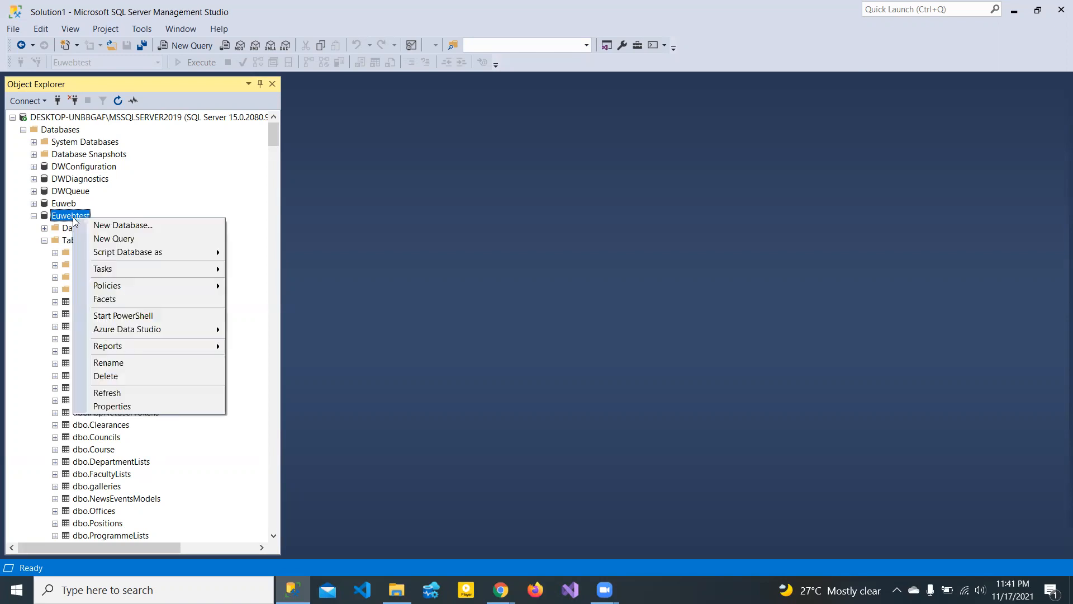
{"action": "mouse_move", "coordinate": [134, 257]}
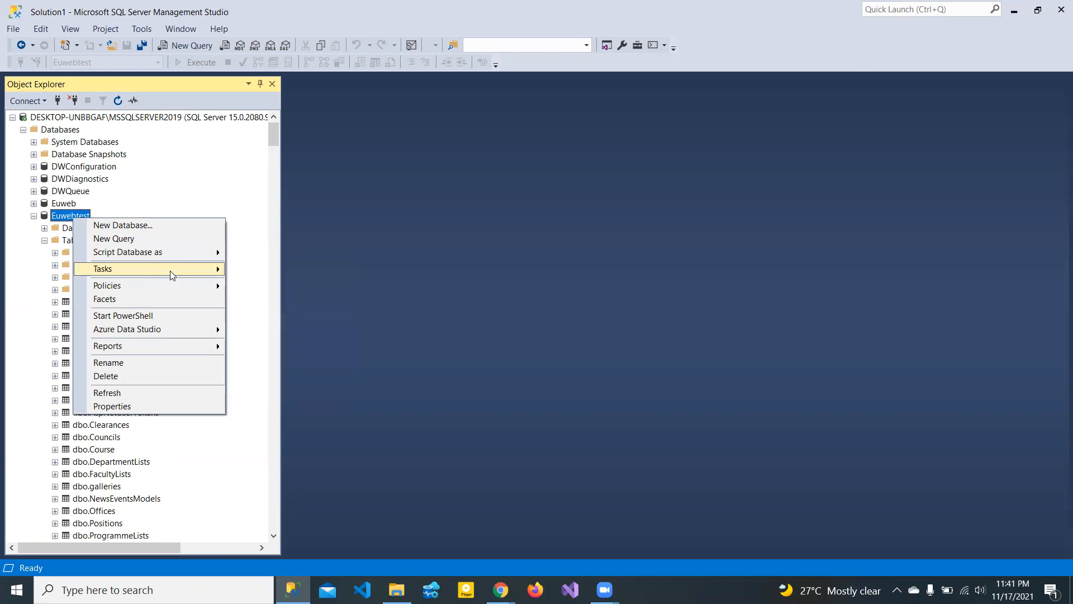
{"action": "mouse_move", "coordinate": [173, 275]}
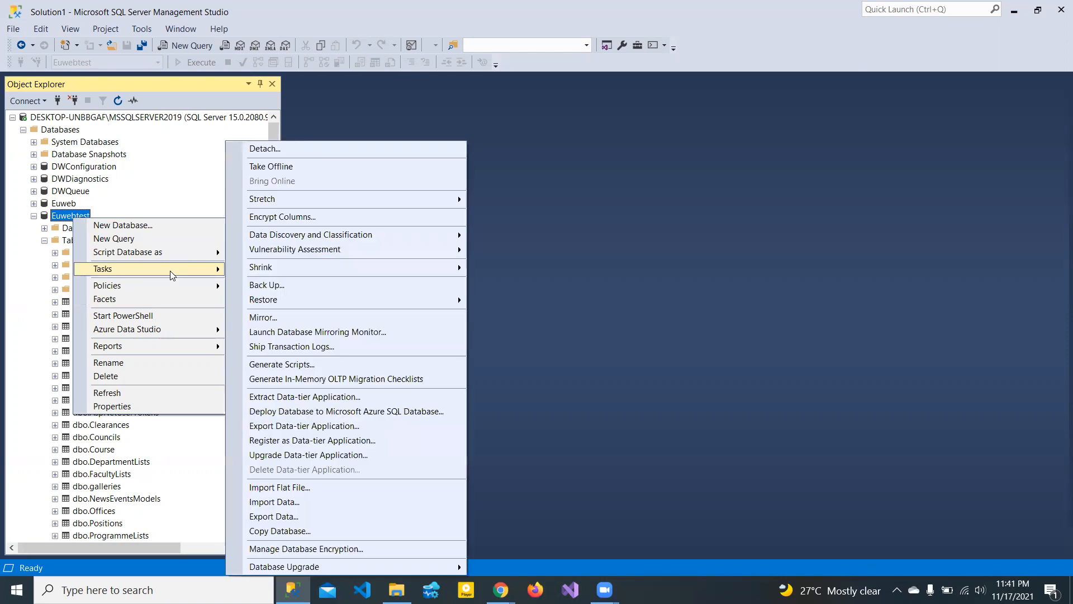
{"action": "left_click", "coordinate": [289, 368]}
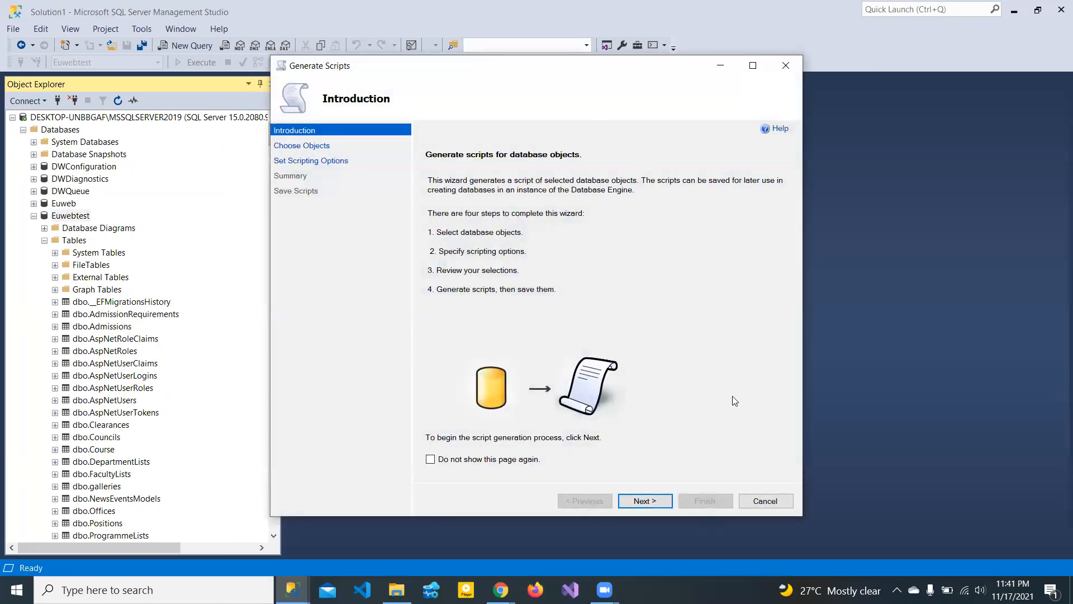
{"action": "left_click", "coordinate": [641, 501]}
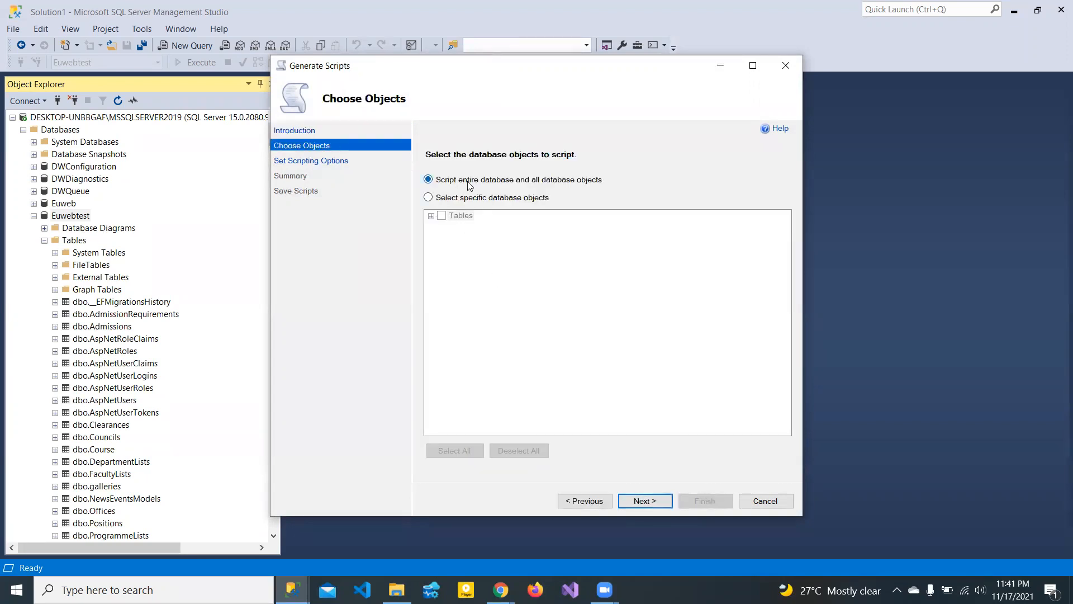
- After briefly ticking dbo.Councils, choose Script entire database and all objects, and advance
{"action": "left_click", "coordinate": [428, 197]}
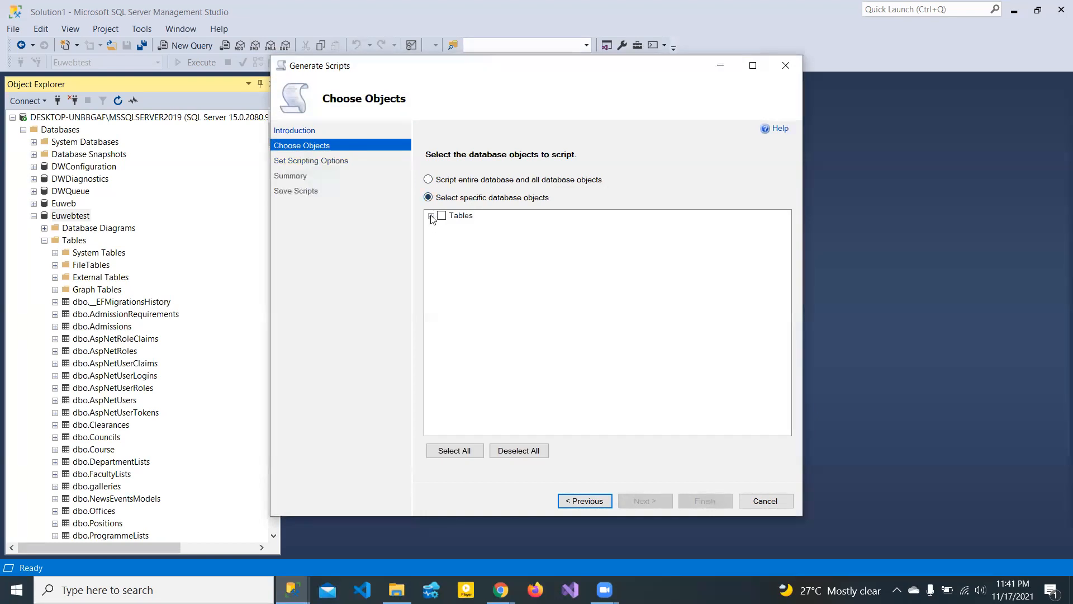
{"action": "left_click", "coordinate": [430, 215]}
{"action": "left_click", "coordinate": [483, 337]}
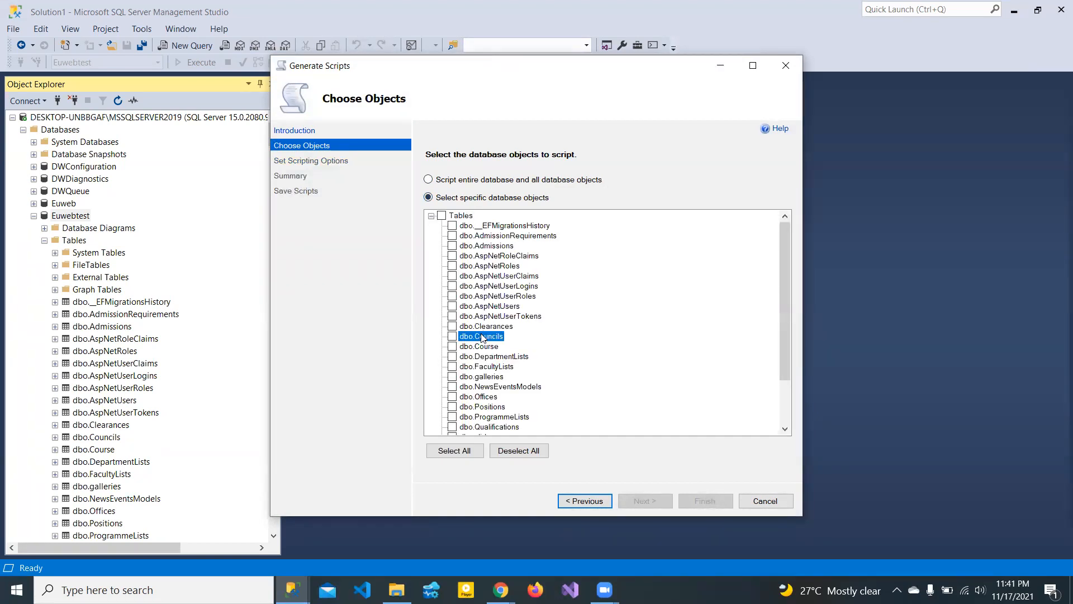
{"action": "left_click", "coordinate": [452, 337]}
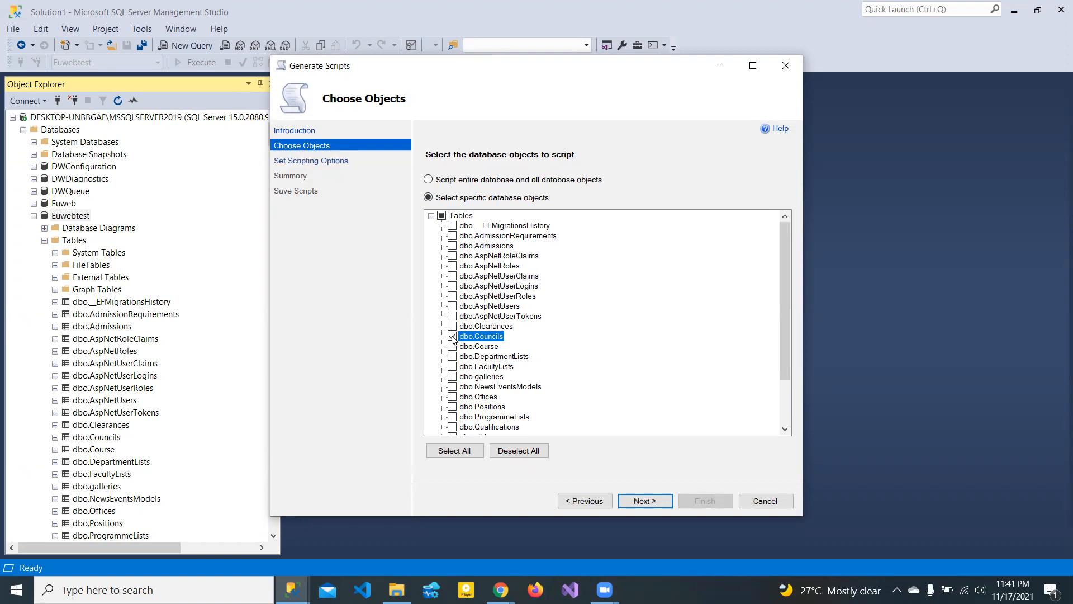
{"action": "left_click", "coordinate": [428, 179]}
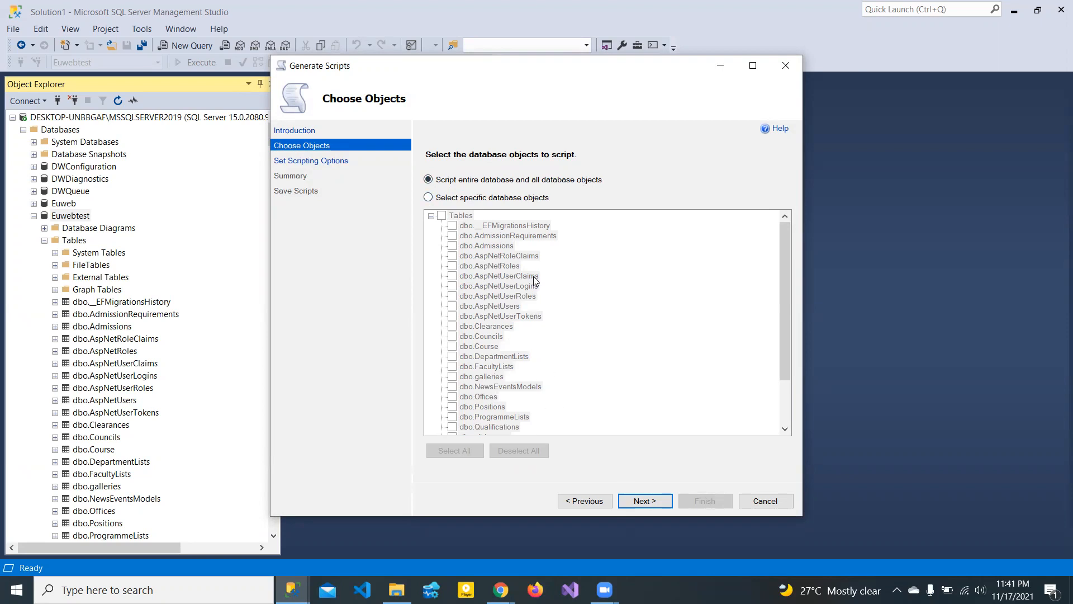
{"action": "left_click", "coordinate": [647, 502]}
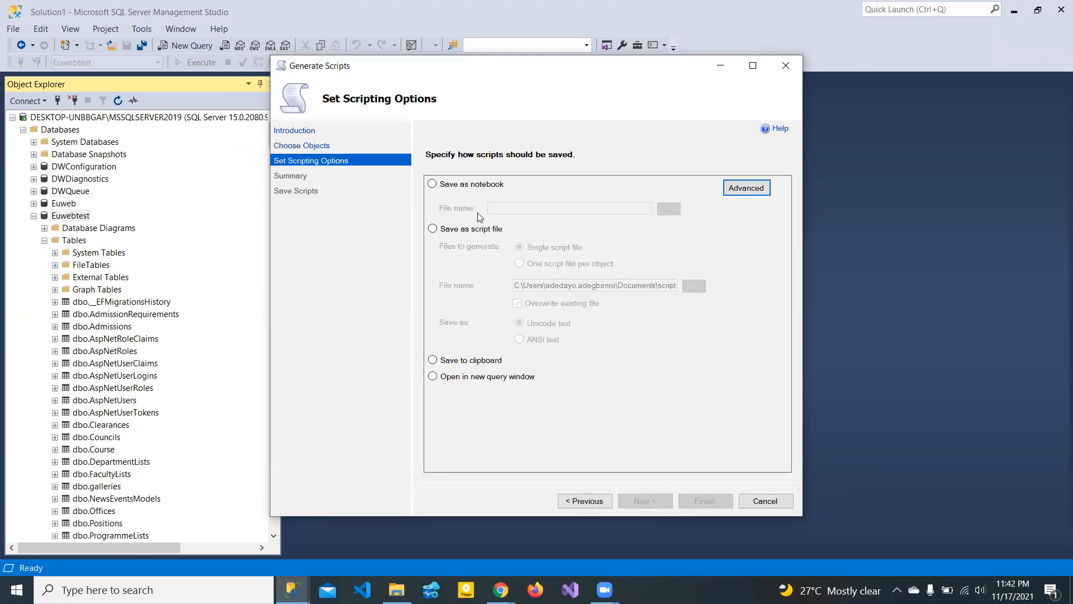
- Save the script to a file named script2 in the Documents\DBScript folder
{"action": "left_click", "coordinate": [437, 229]}
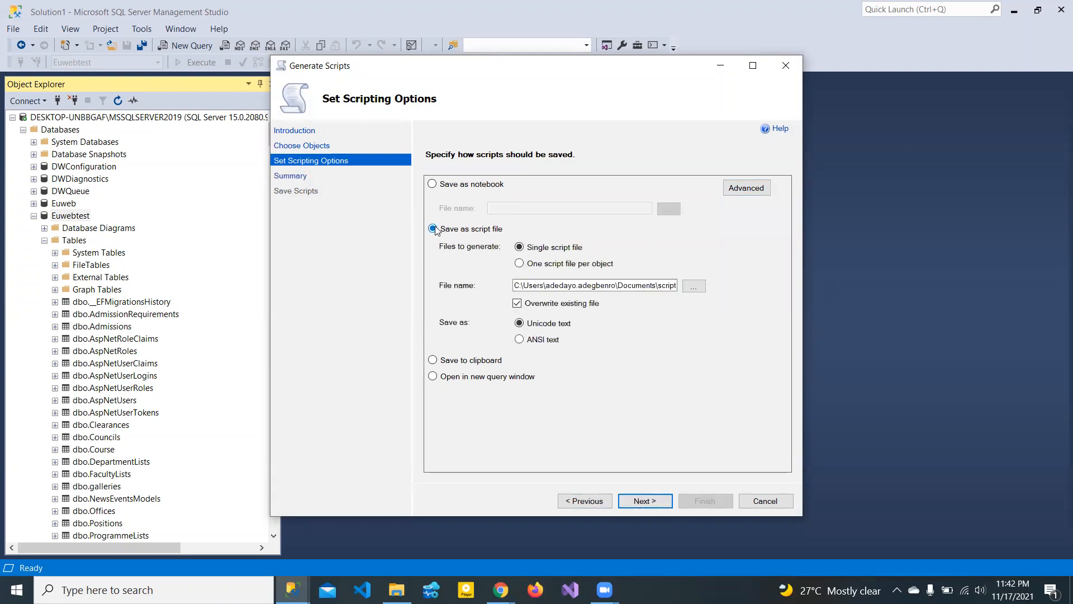
{"action": "left_click", "coordinate": [692, 288]}
{"action": "left_click", "coordinate": [693, 287]}
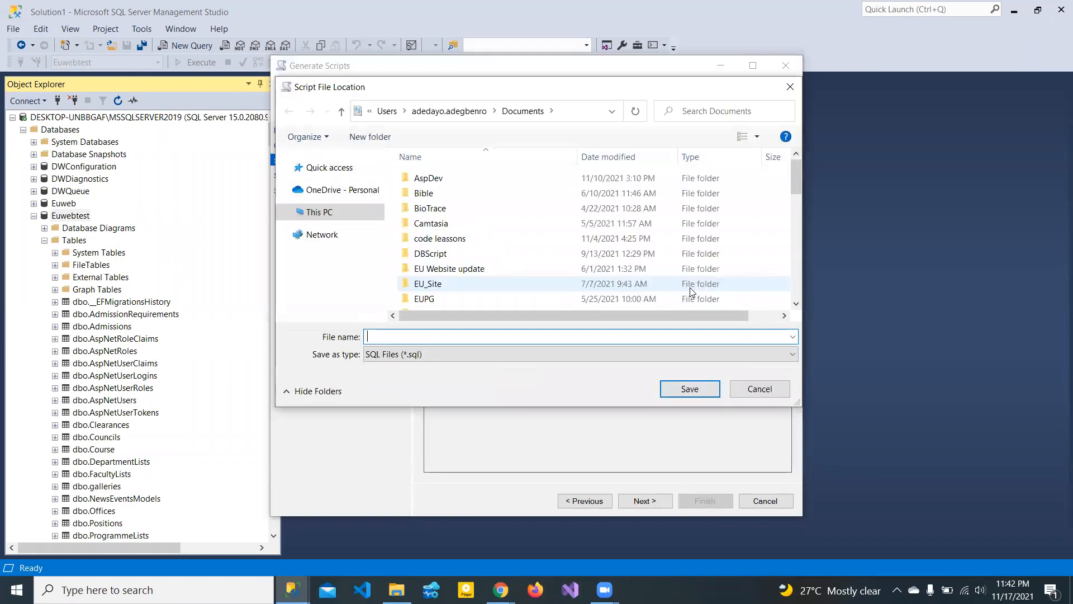
{"action": "left_click", "coordinate": [424, 208]}
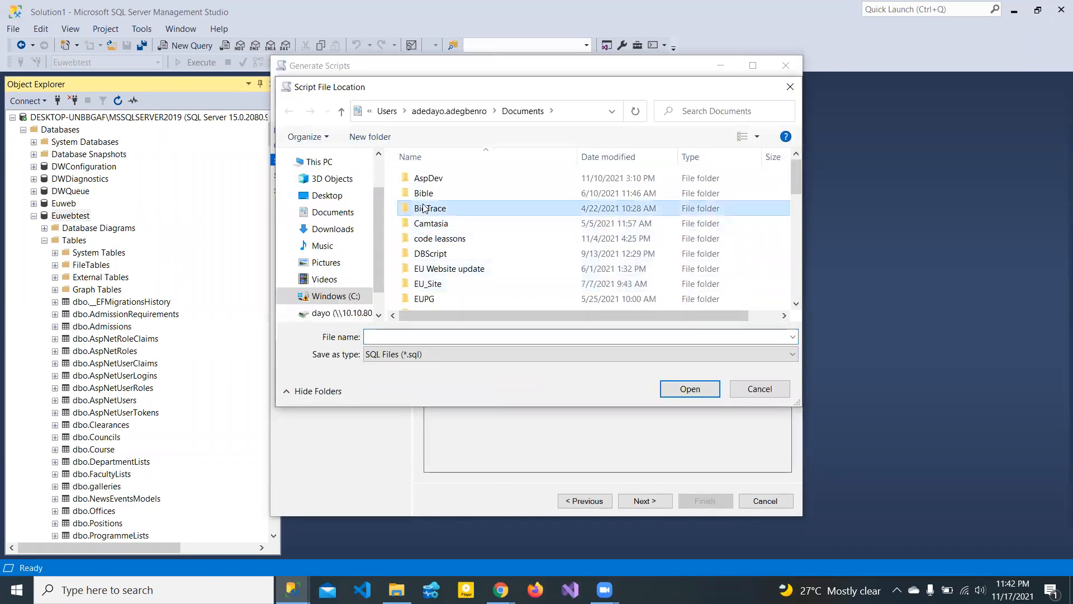
{"action": "key", "text": "d"}
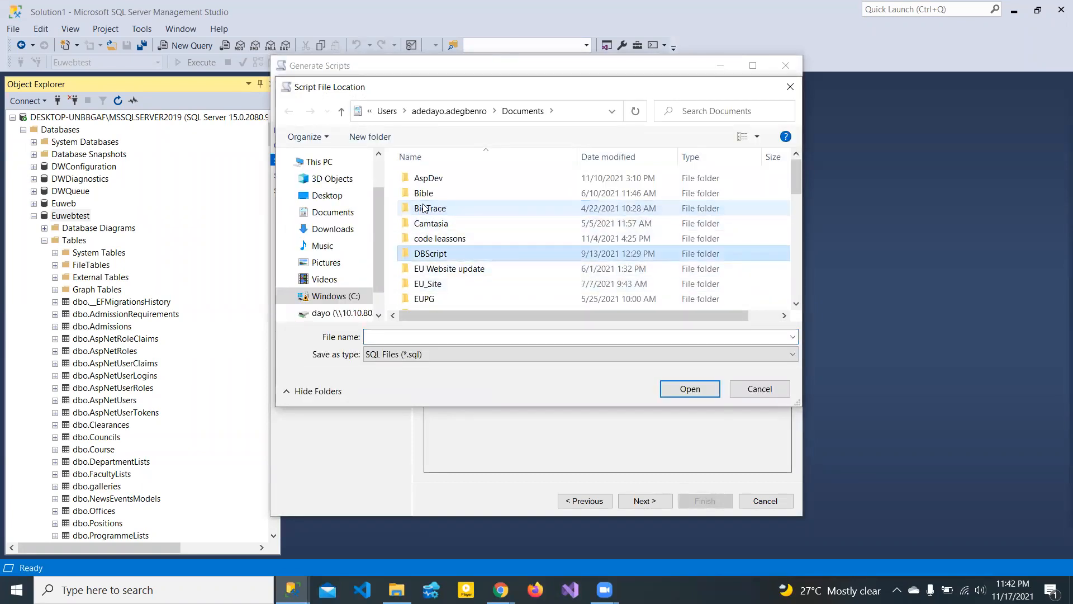
{"action": "double_click", "coordinate": [451, 256]}
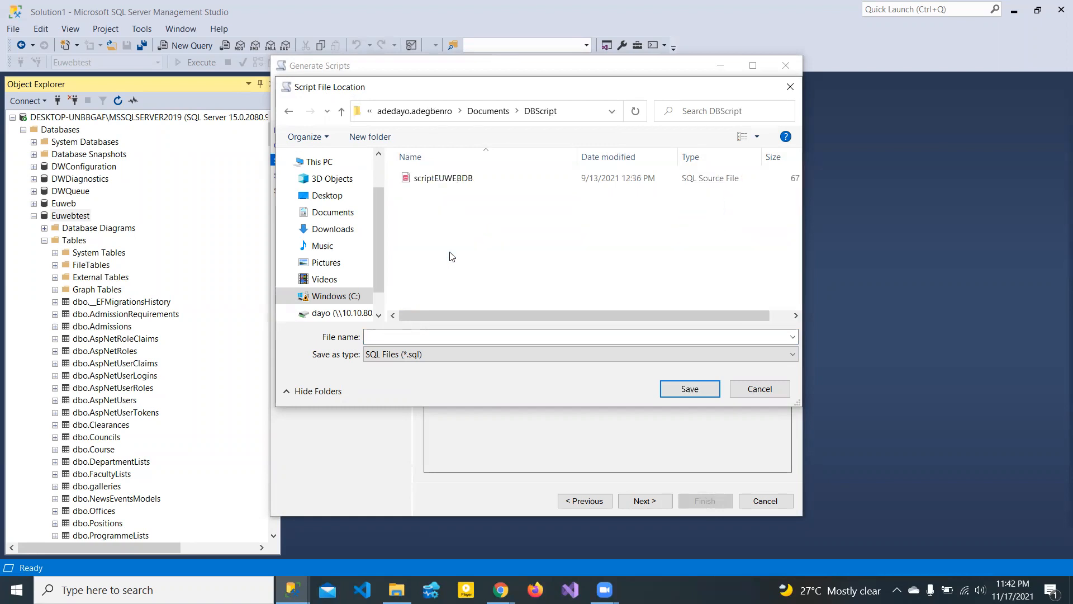
{"action": "left_click", "coordinate": [394, 337]}
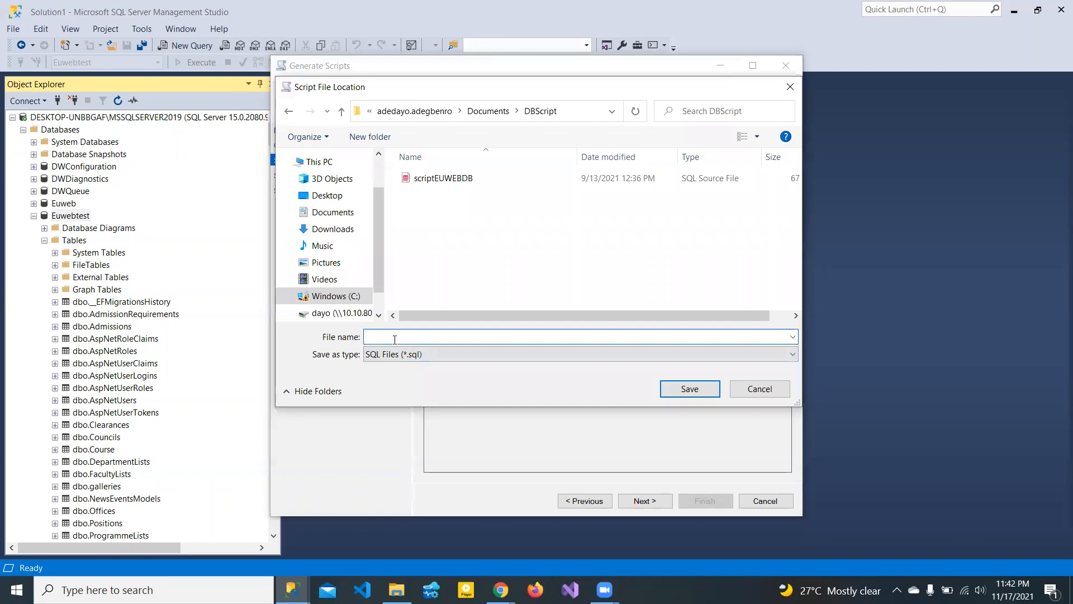
{"action": "type", "text": "scr"}
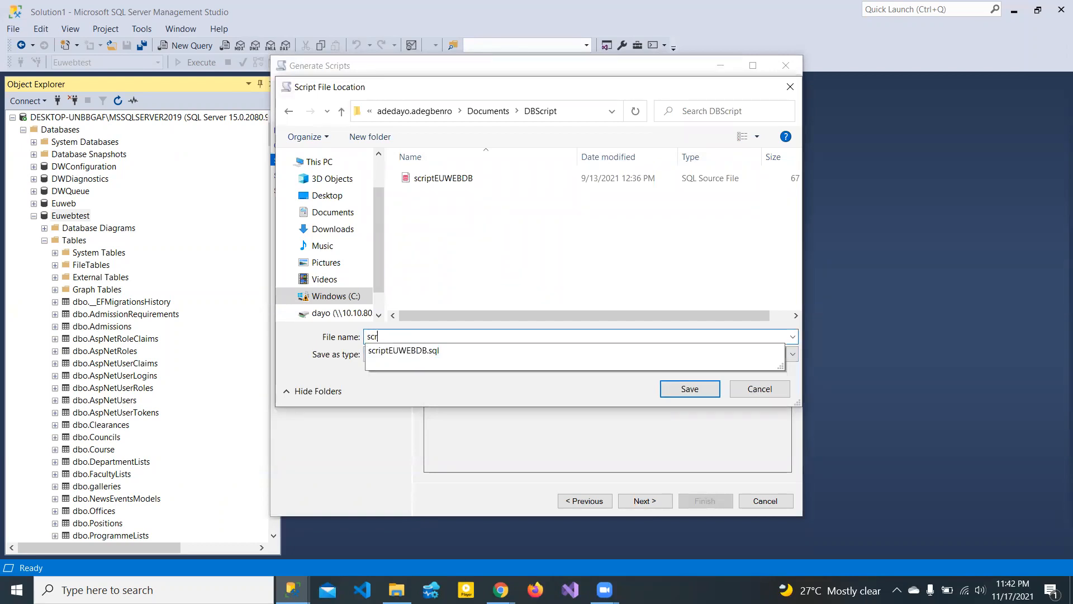
{"action": "type", "text": "ipt2"}
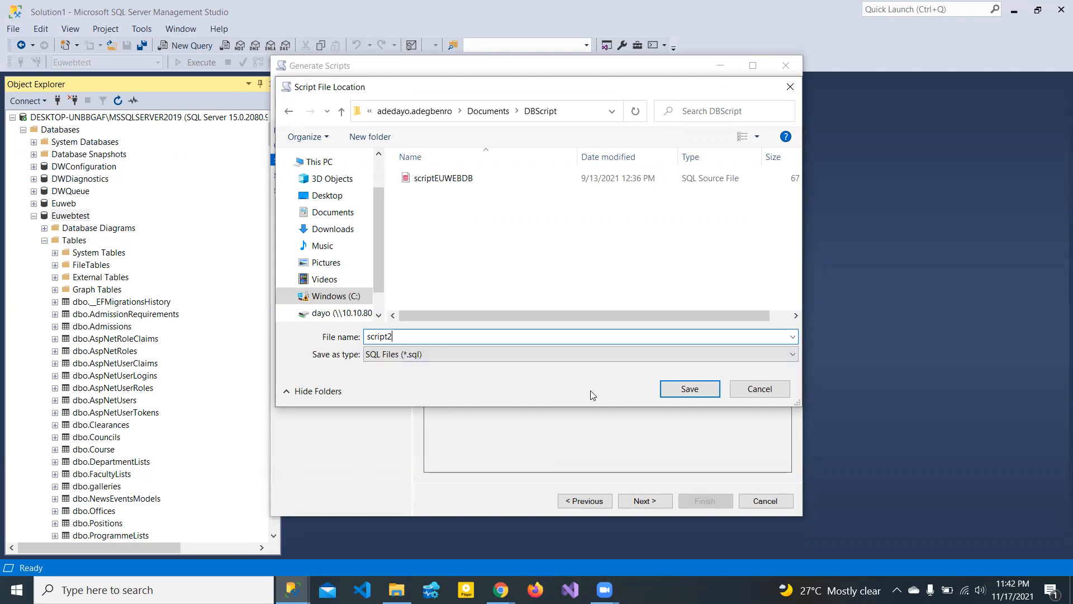
{"action": "left_click", "coordinate": [679, 391]}
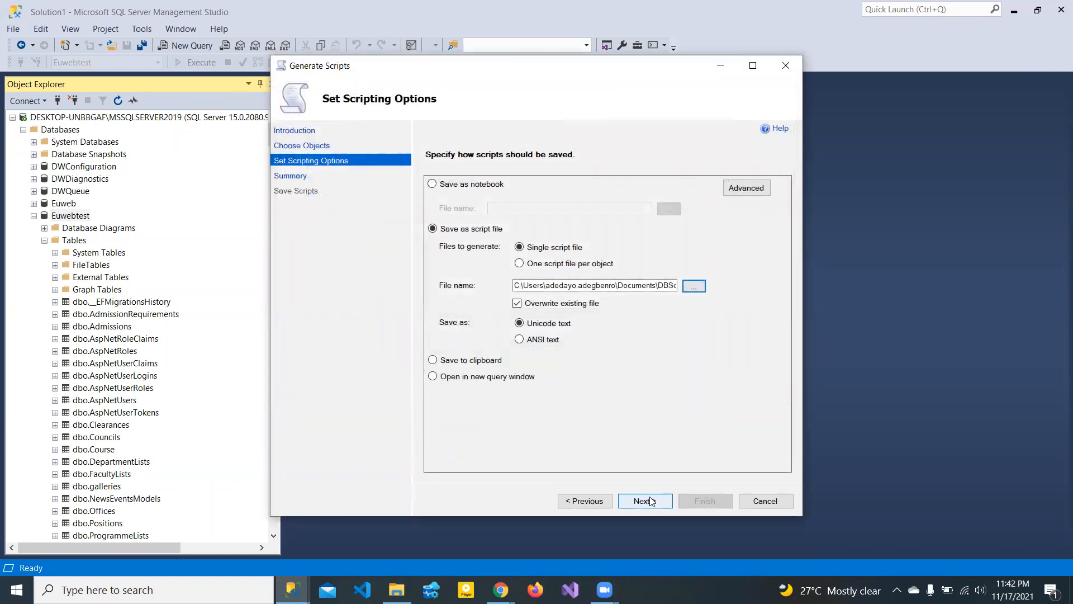
- Keep Save as script file, run the Euwebtest script generation, and open the DBScript folder
{"action": "left_click", "coordinate": [468, 377]}
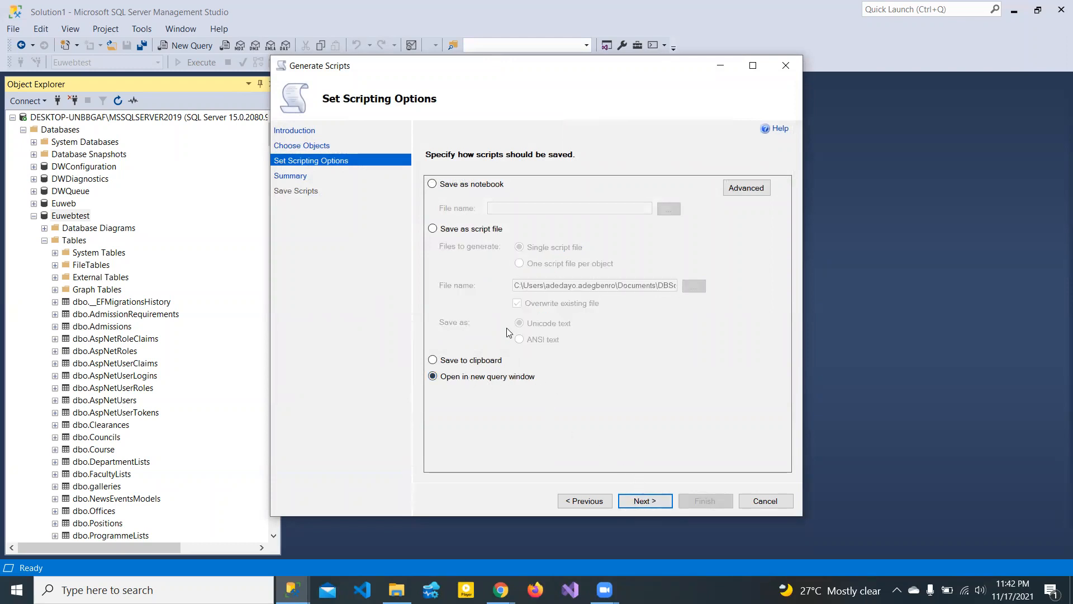
{"action": "left_click", "coordinate": [433, 229]}
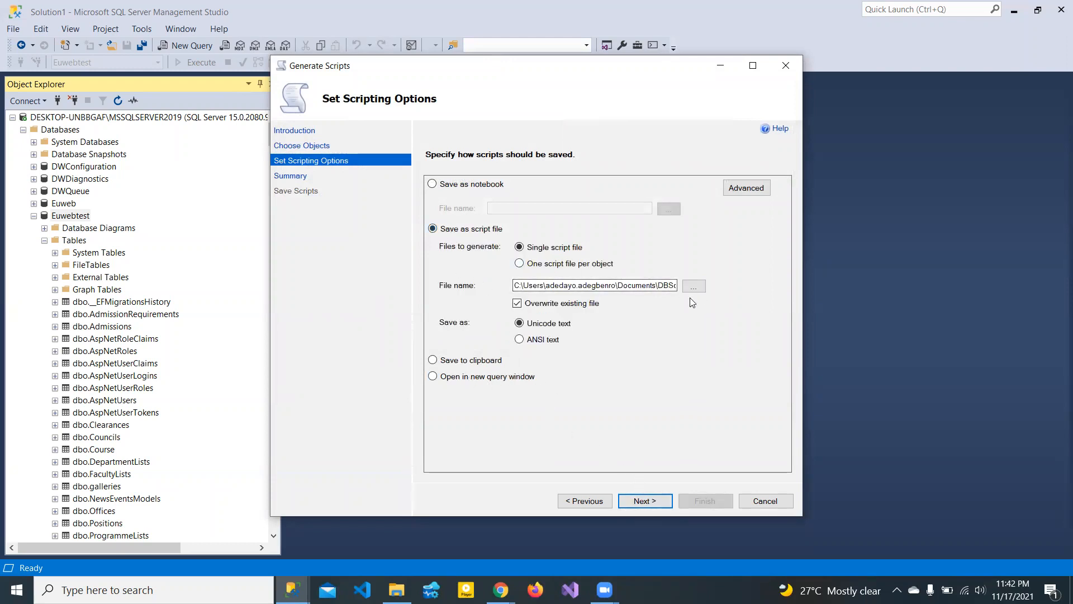
{"action": "left_click", "coordinate": [643, 501]}
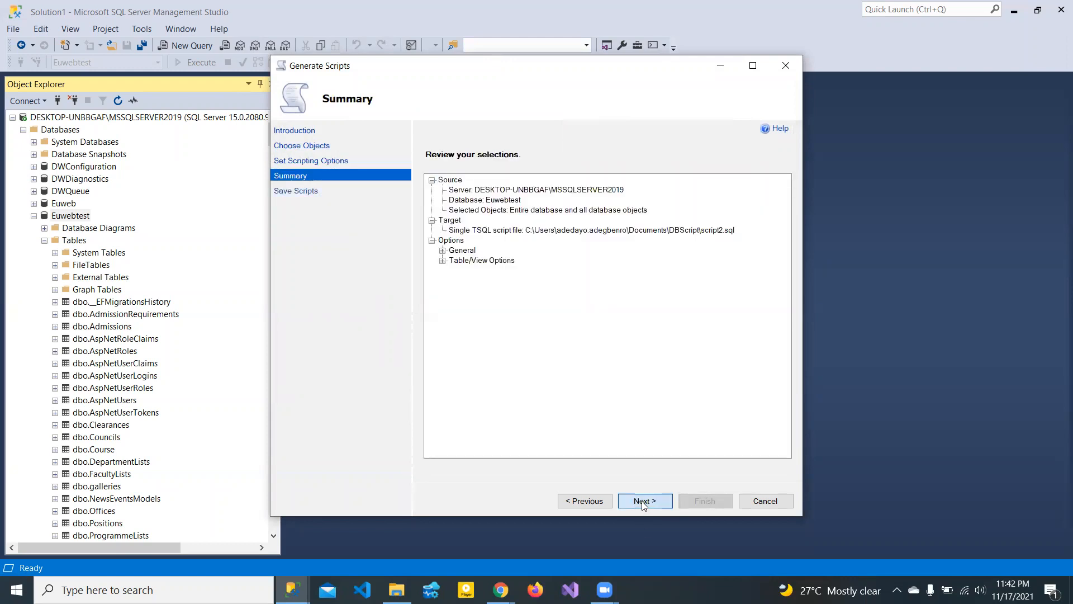
{"action": "left_click", "coordinate": [643, 501]}
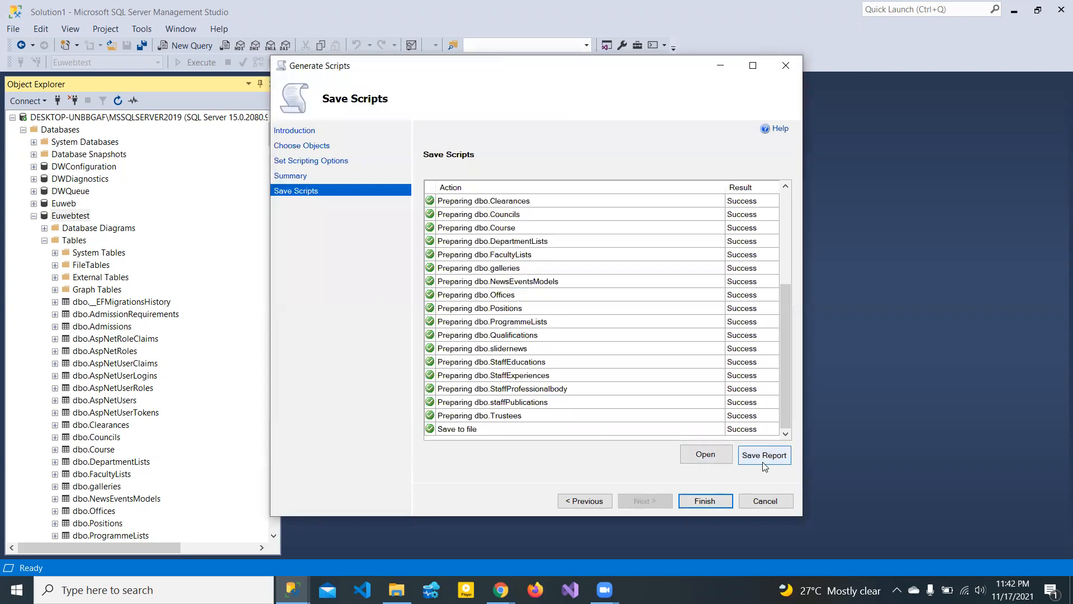
{"action": "left_click", "coordinate": [694, 456]}
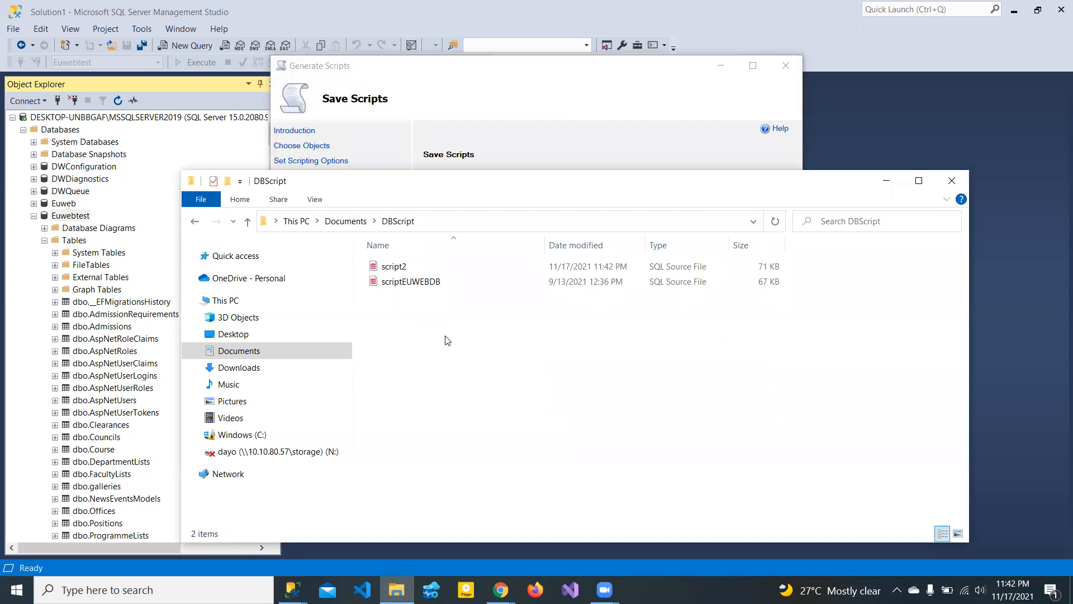
- Open script2 from the DBScript folder with Visual Studio Code
{"action": "left_click", "coordinate": [398, 272]}
{"action": "double_click", "coordinate": [397, 269]}
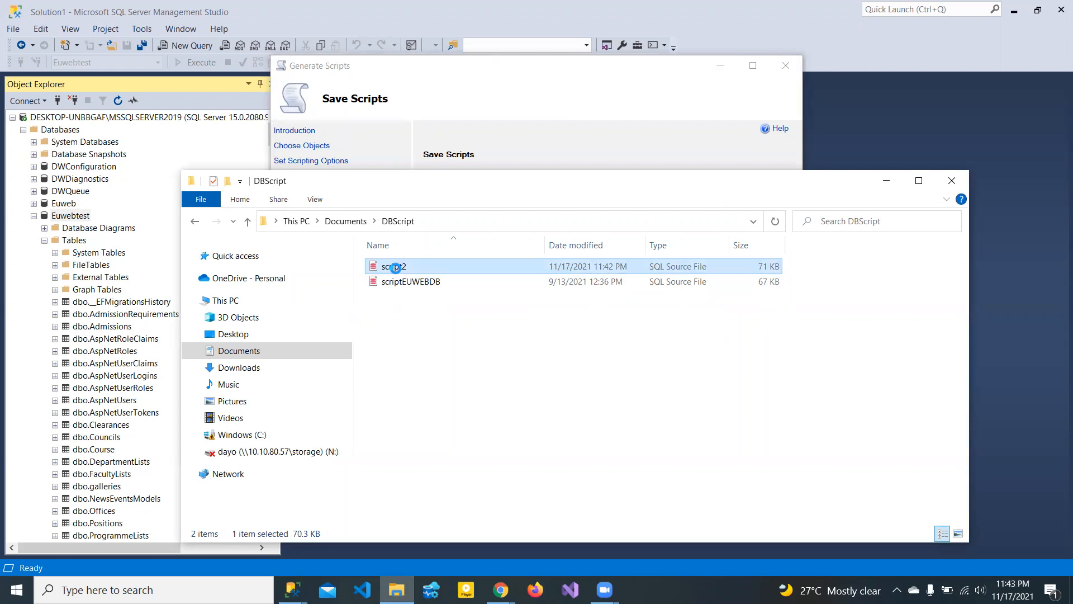
{"action": "right_click", "coordinate": [397, 271]}
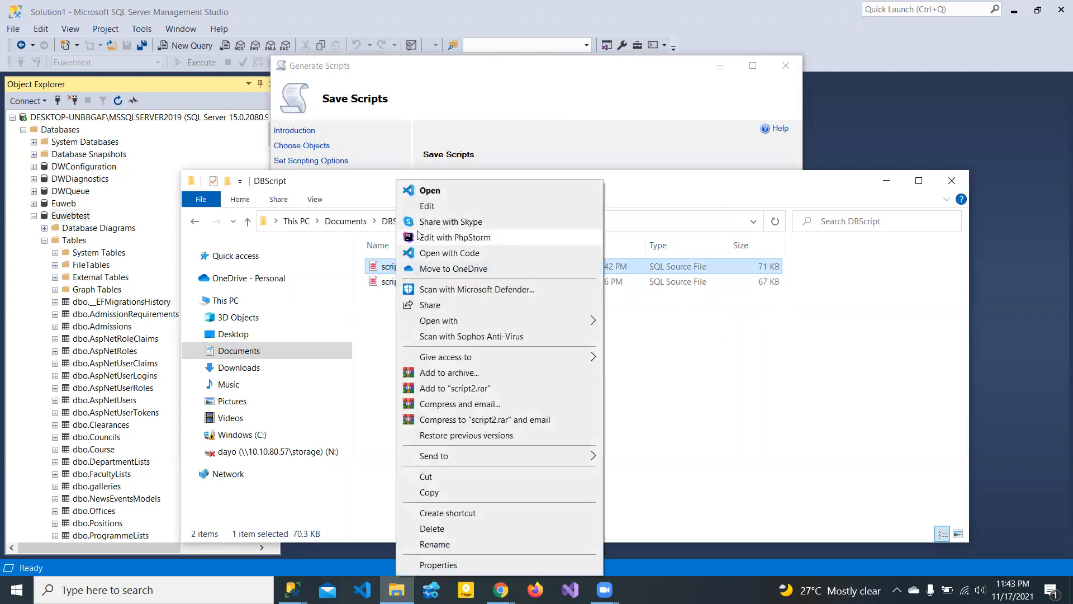
{"action": "left_click", "coordinate": [433, 255]}
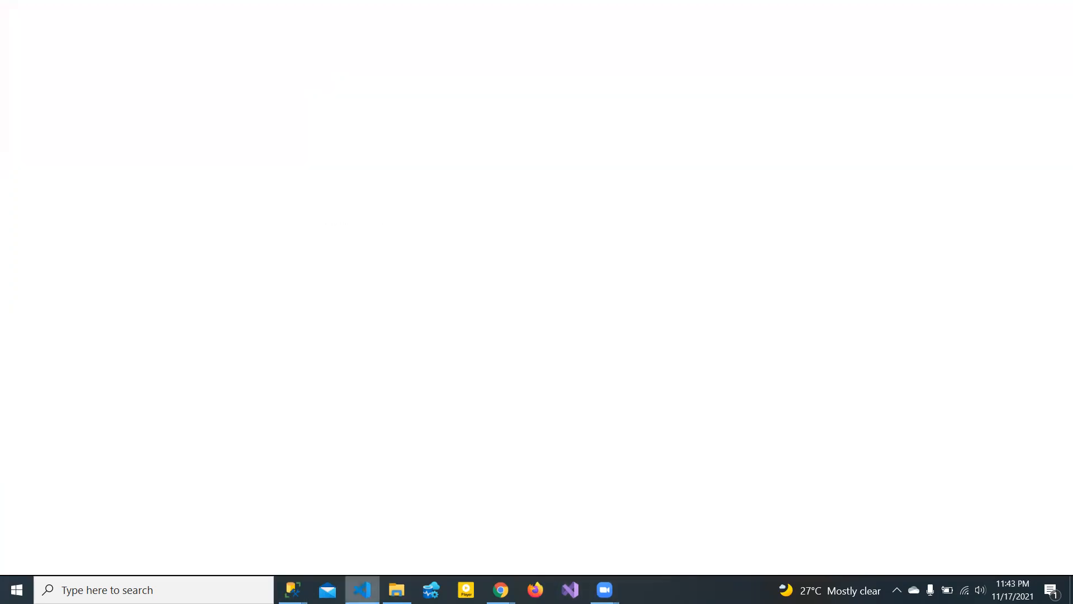
- Cycle through the VS Code and DBScript folder windows, then bring the Generate Scripts wizard forward
{"action": "left_click", "coordinate": [362, 588]}
{"action": "left_click", "coordinate": [362, 589]}
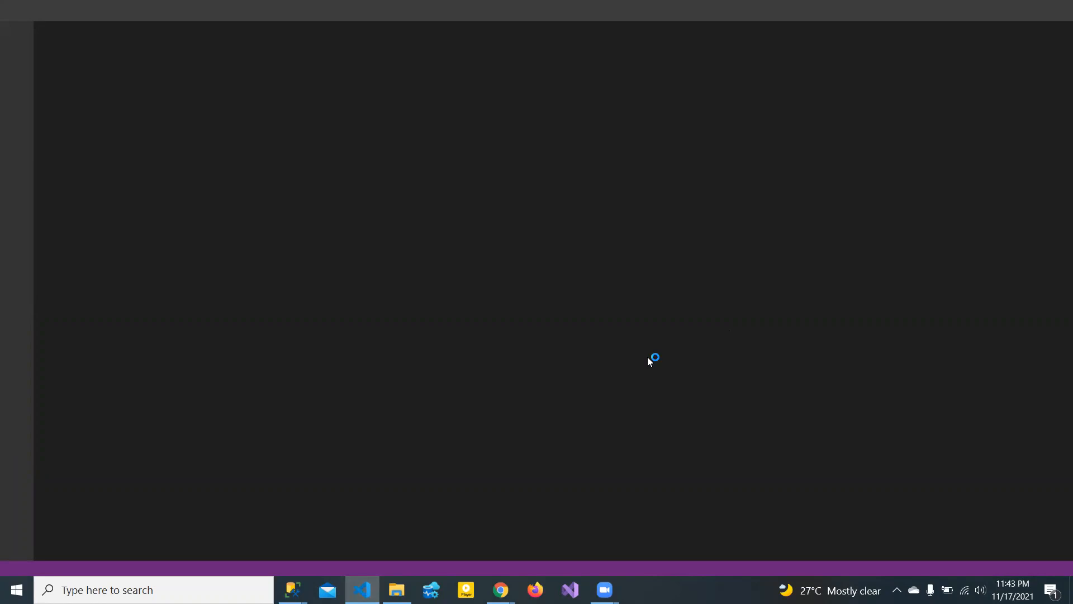
{"action": "left_click", "coordinate": [405, 590]}
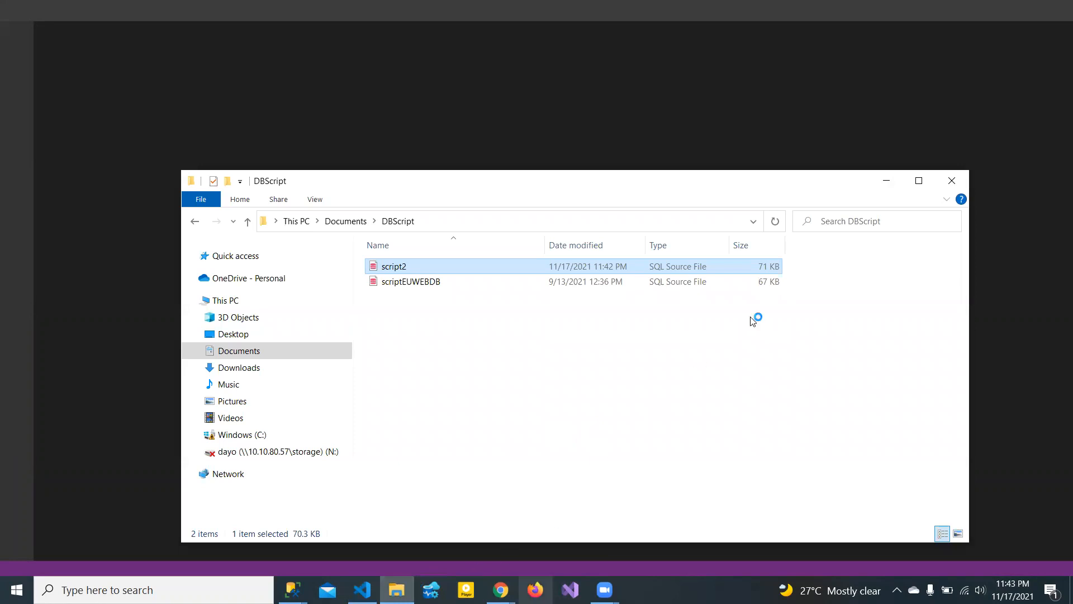
{"action": "left_click", "coordinate": [434, 119]}
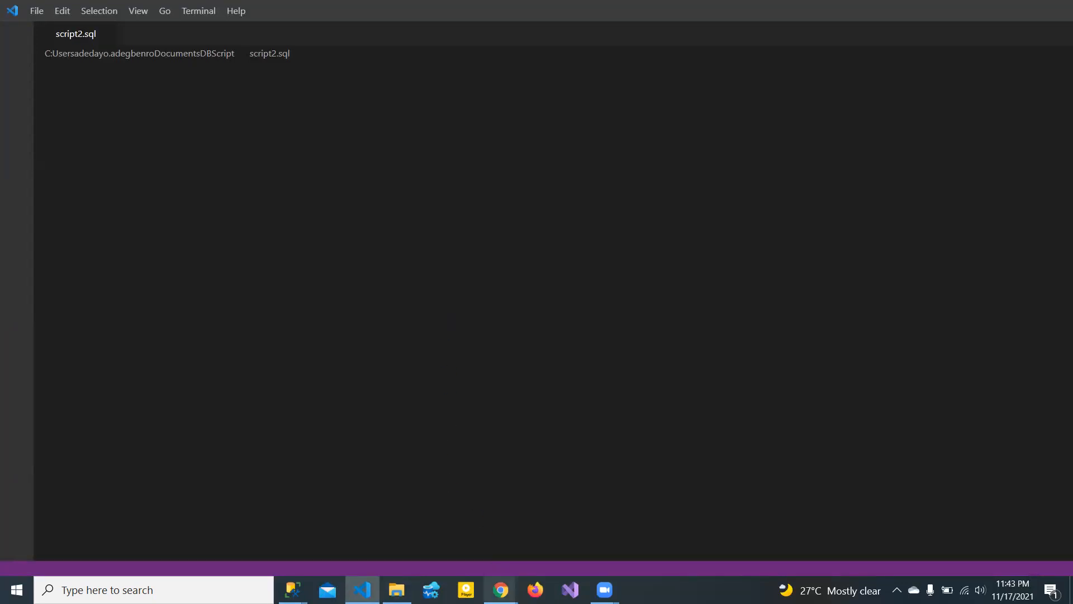
{"action": "mouse_move", "coordinate": [501, 590]}
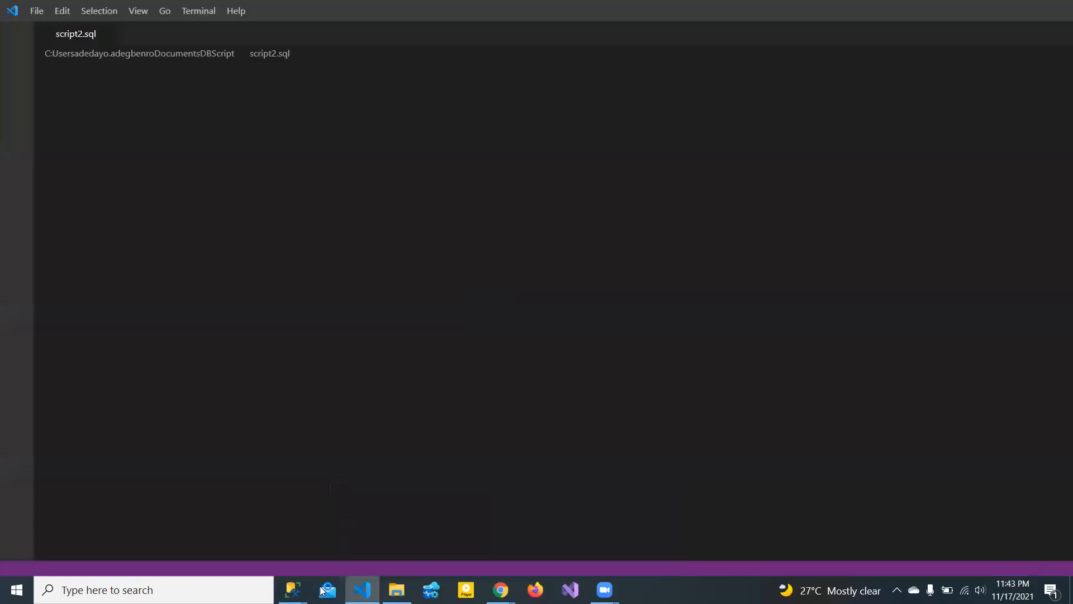
{"action": "mouse_move", "coordinate": [292, 590]}
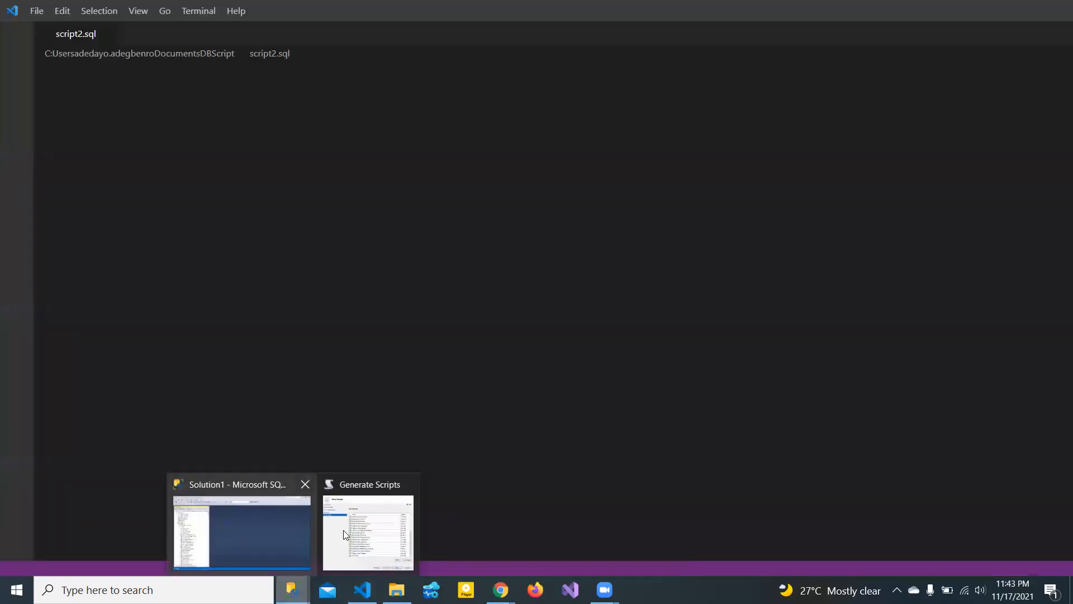
{"action": "left_click", "coordinate": [362, 536]}
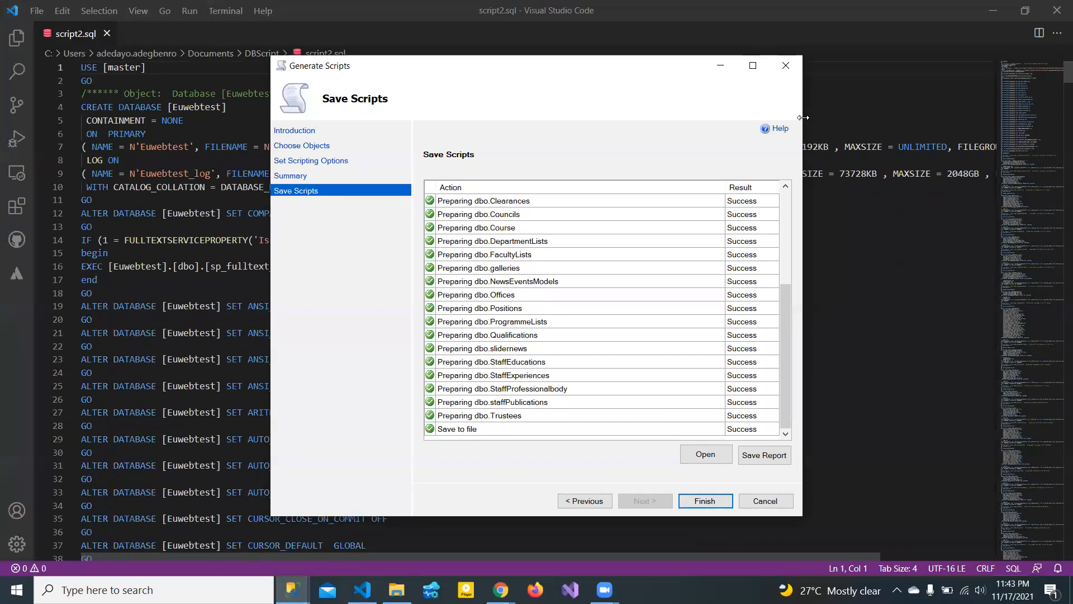
- Finish the Generate Scripts wizard and scroll through the opening lines of script2.sql
{"action": "left_click", "coordinate": [704, 501]}
{"action": "left_click", "coordinate": [444, 160]}
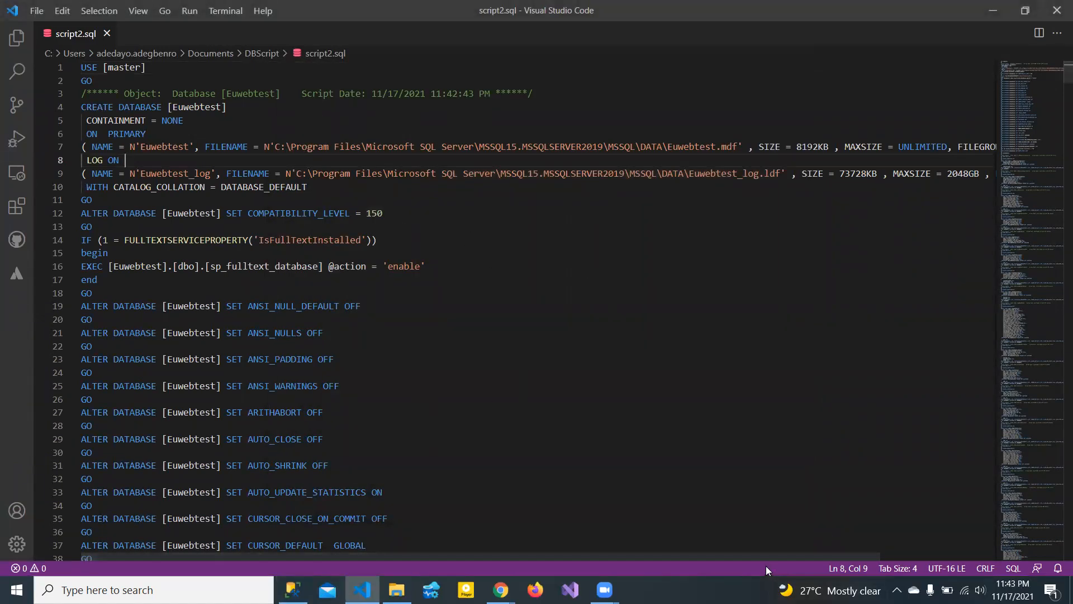
{"action": "left_click_drag", "start_coordinate": [764, 554], "coordinate": [579, 554]}
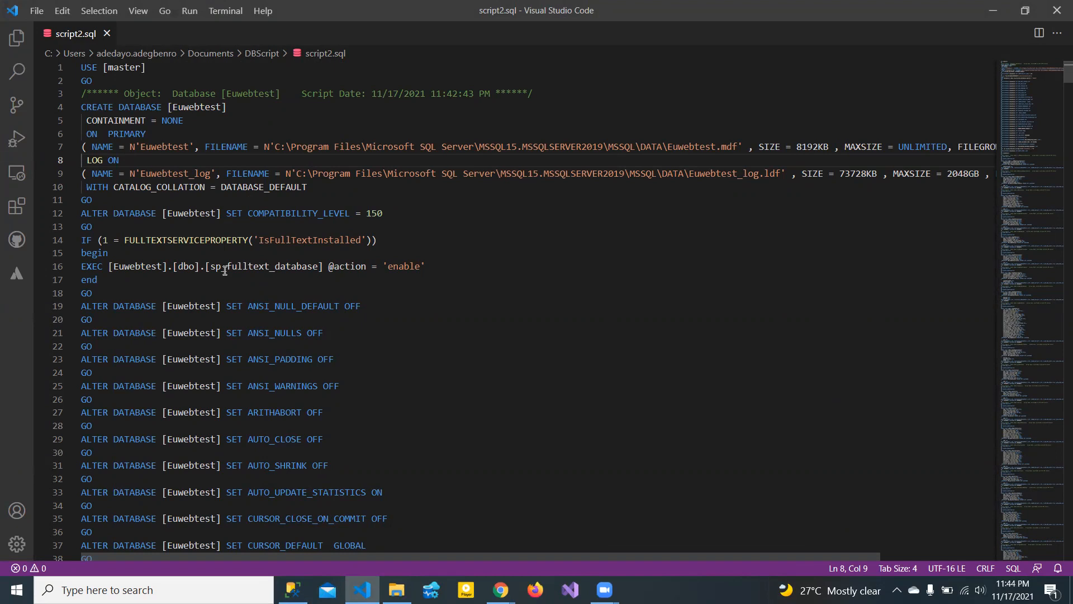
{"action": "left_click", "coordinate": [559, 272]}
{"action": "scroll", "coordinate": [1055, 131], "scroll_direction": "down", "scroll_amount": 2}
{"action": "scroll", "coordinate": [1055, 134], "scroll_direction": "down", "scroll_amount": 20}
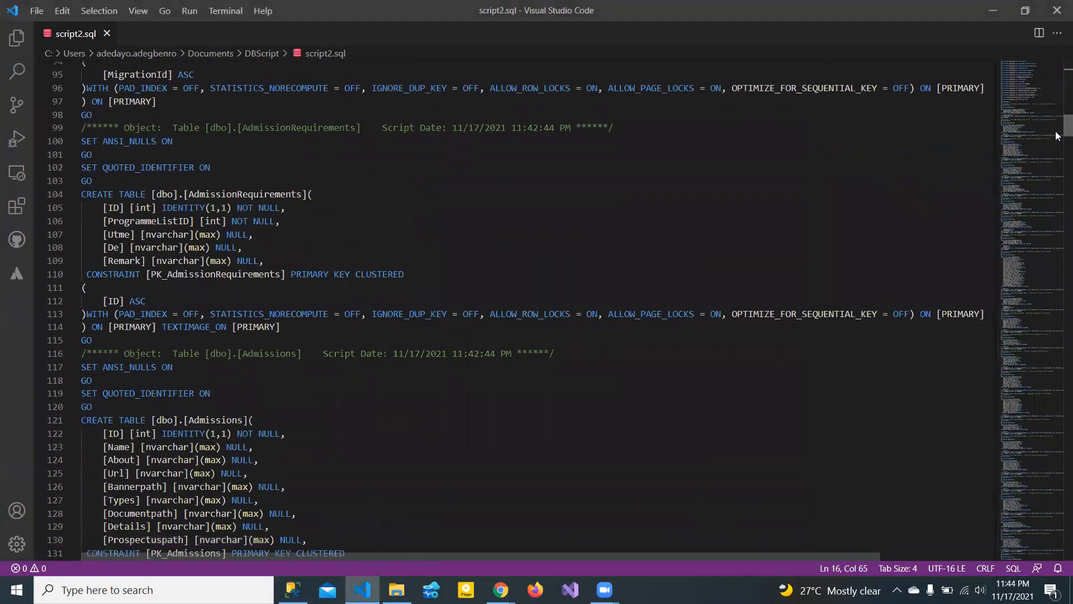
{"action": "scroll", "coordinate": [1056, 140], "scroll_direction": "down", "scroll_amount": 9}
{"action": "left_click_drag", "start_coordinate": [1058, 148], "coordinate": [1055, 81]}
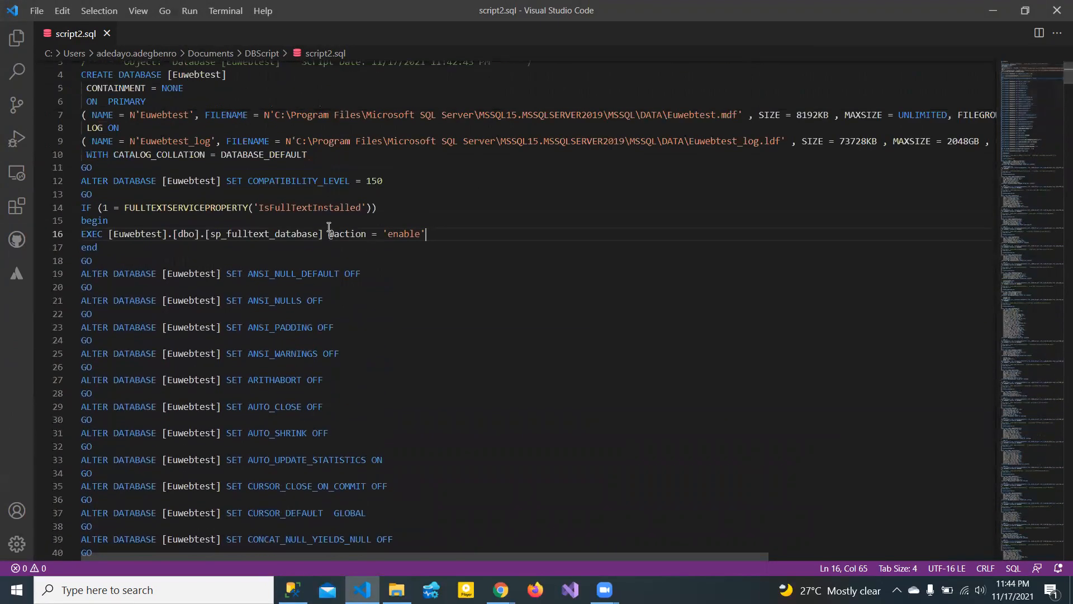
- Step through the Euwebtest references on lines 19 to 31, then switch to the Plesk browser
{"action": "left_click", "coordinate": [206, 274]}
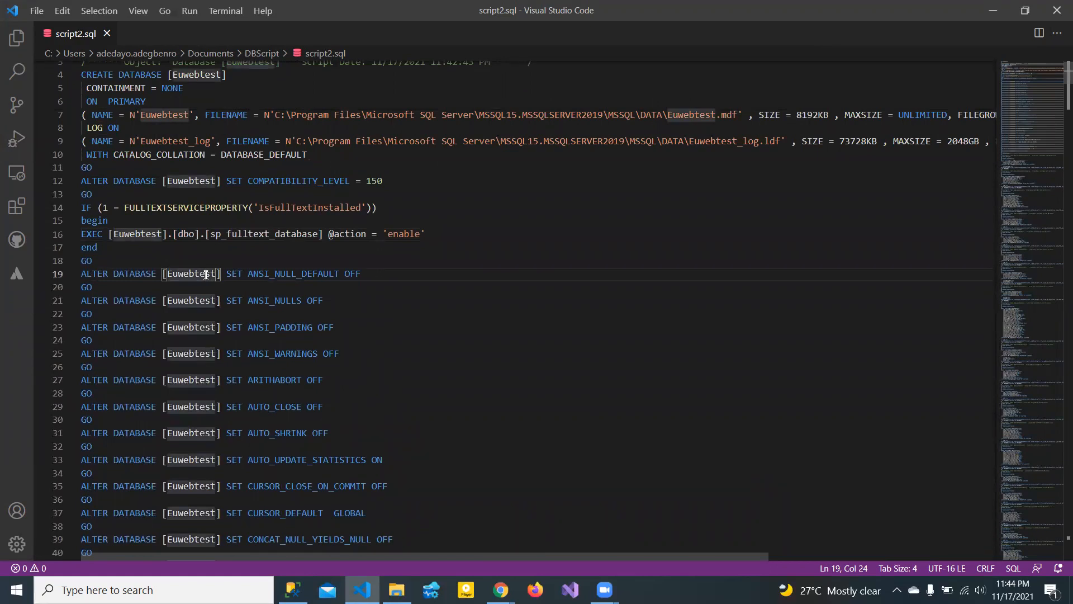
{"action": "left_click", "coordinate": [171, 300]}
{"action": "left_click", "coordinate": [183, 328]}
{"action": "key", "text": "Down"}
{"action": "key", "text": "Down"}
{"action": "key", "text": "Down"}
{"action": "key", "text": "Down"}
{"action": "key", "text": "Down"}
{"action": "key", "text": "Down"}
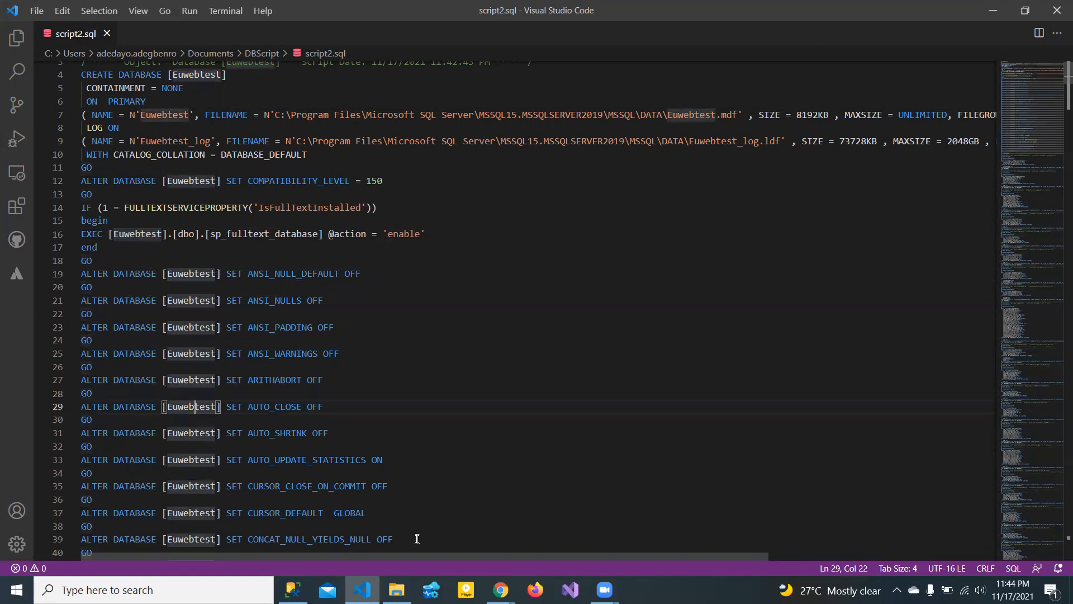
{"action": "key", "text": "Down"}
{"action": "key", "text": "Down"}
{"action": "key", "text": "Right"}
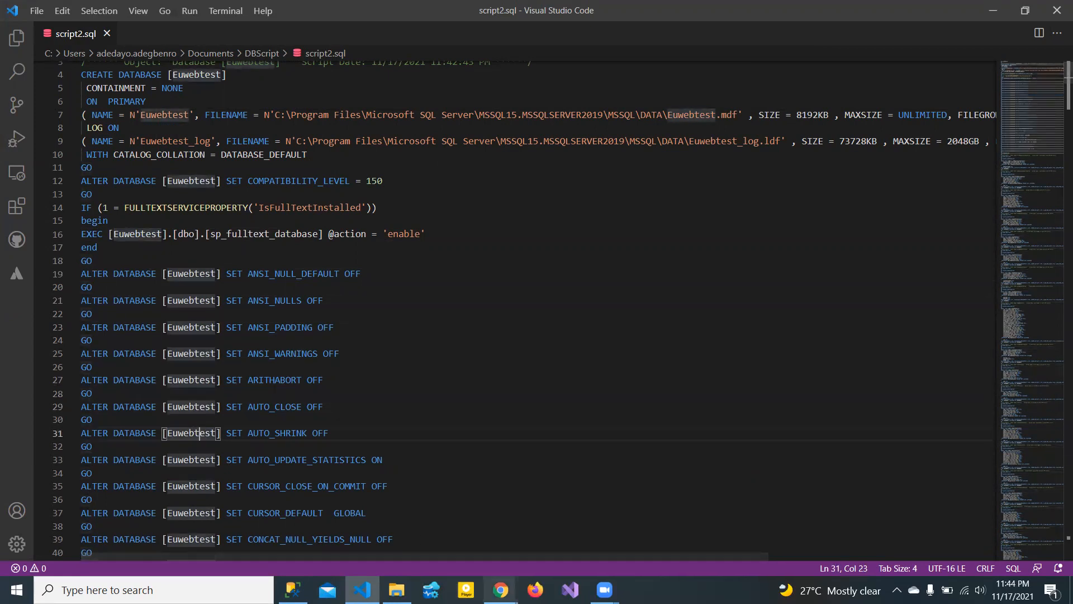
{"action": "mouse_move", "coordinate": [501, 590]}
{"action": "left_click", "coordinate": [406, 534]}
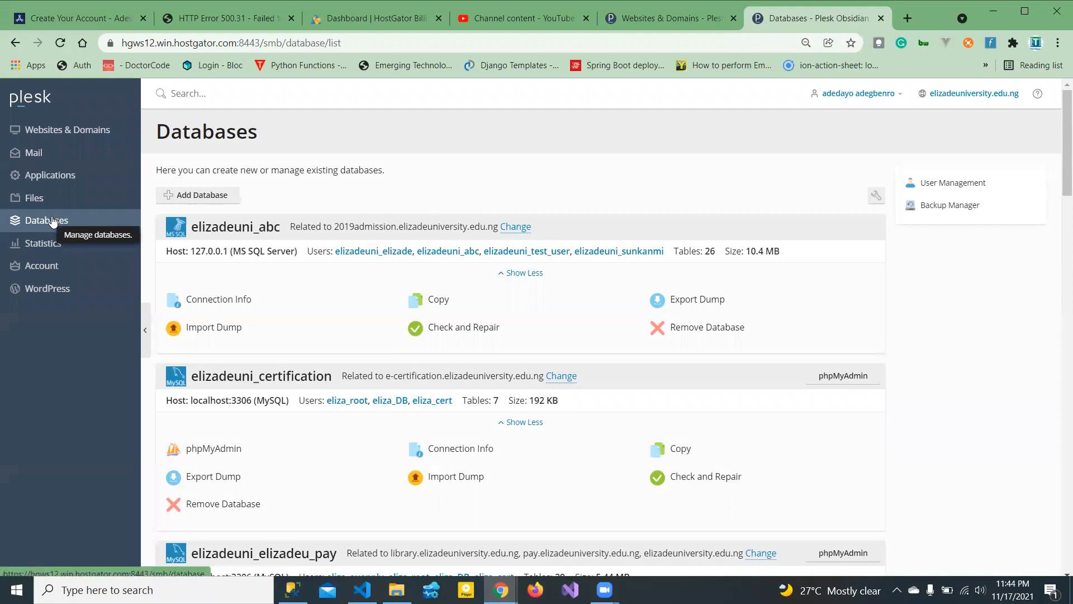
- Start Plesk's Add a Database form, then return to Management Studio
{"action": "left_click", "coordinate": [180, 198]}
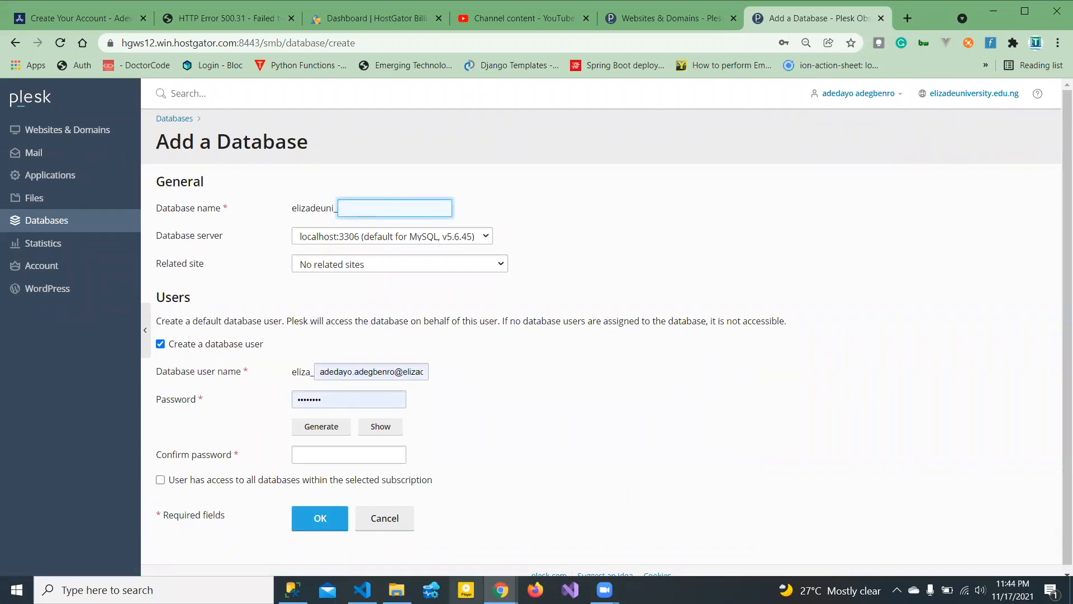
{"action": "left_click", "coordinate": [293, 590]}
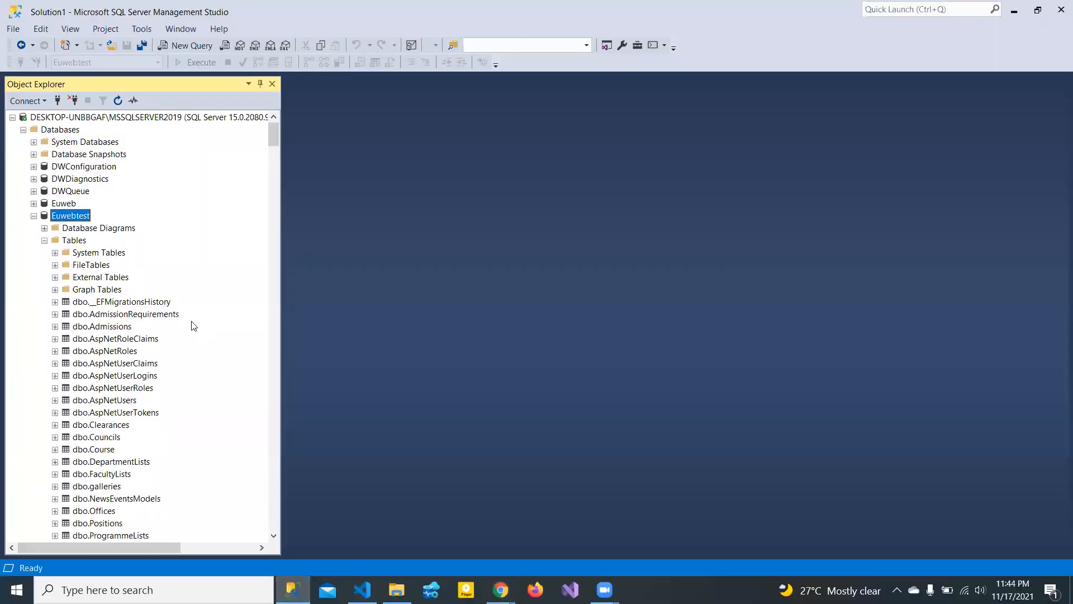
- Collapse Euwebtest and select elizadeuni_lawDB under remote server 192.185.10.14
{"action": "left_click", "coordinate": [35, 216]}
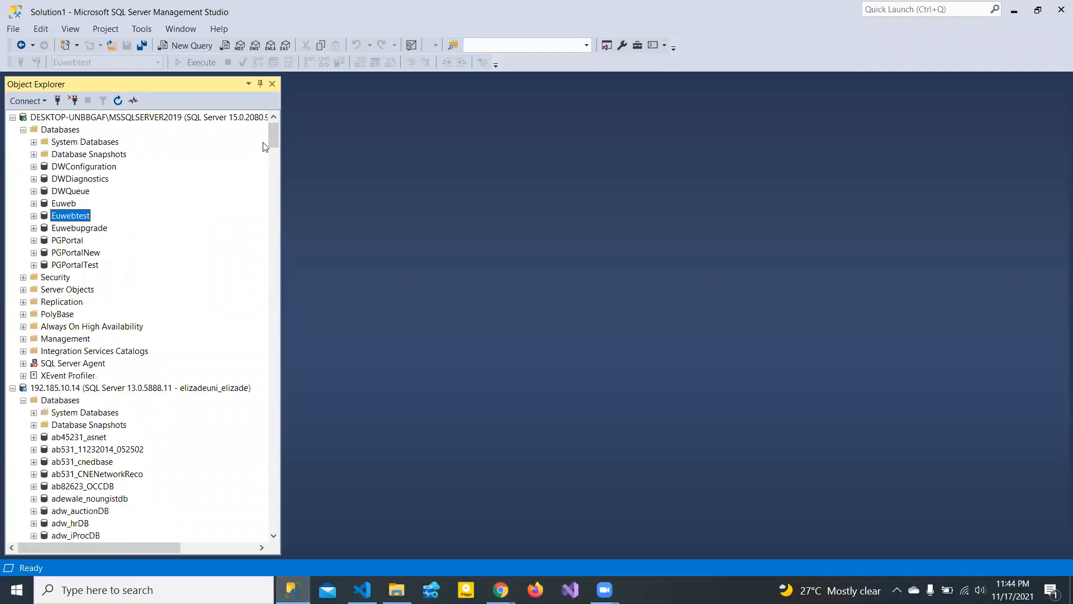
{"action": "left_click_drag", "start_coordinate": [273, 140], "coordinate": [278, 248]}
{"action": "left_click", "coordinate": [98, 340]}
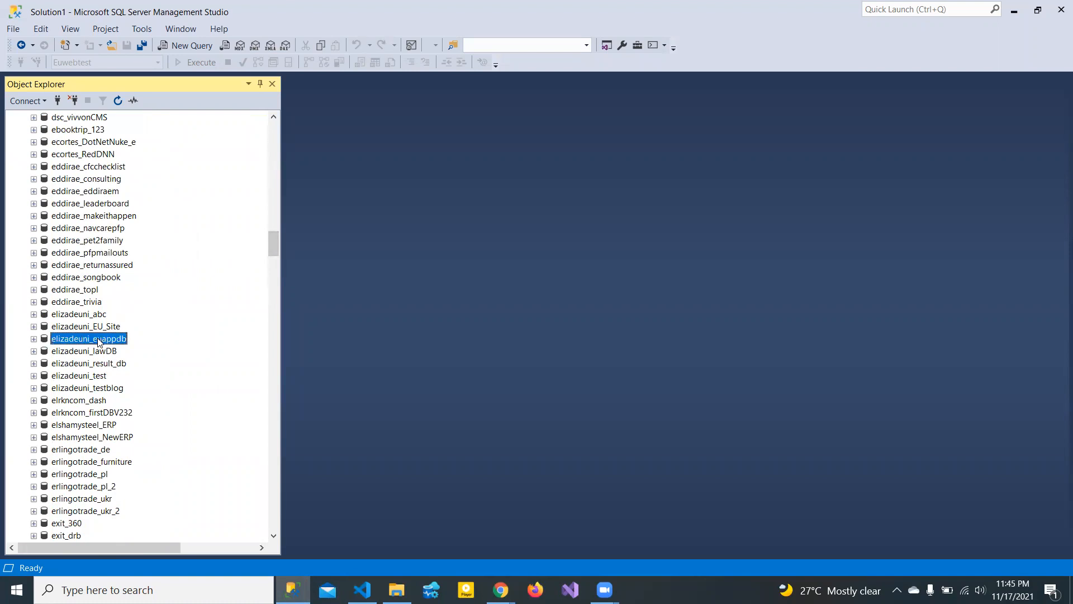
{"action": "left_click", "coordinate": [77, 353]}
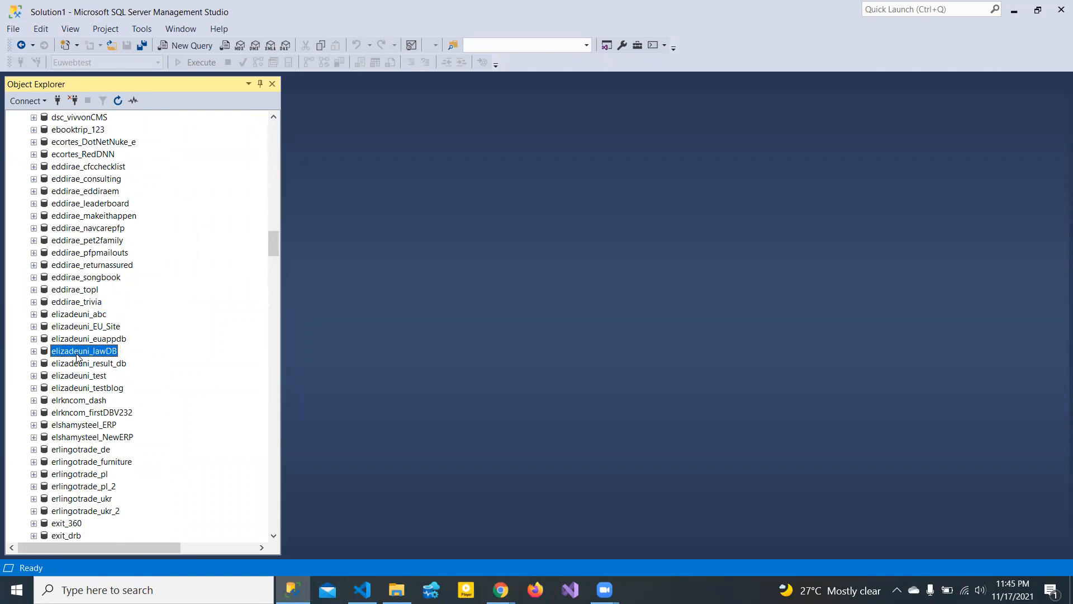
- Expand elizadeuni_lawDB and its Tables, then browse its Script Database as and Tasks submenus
{"action": "double_click", "coordinate": [77, 353]}
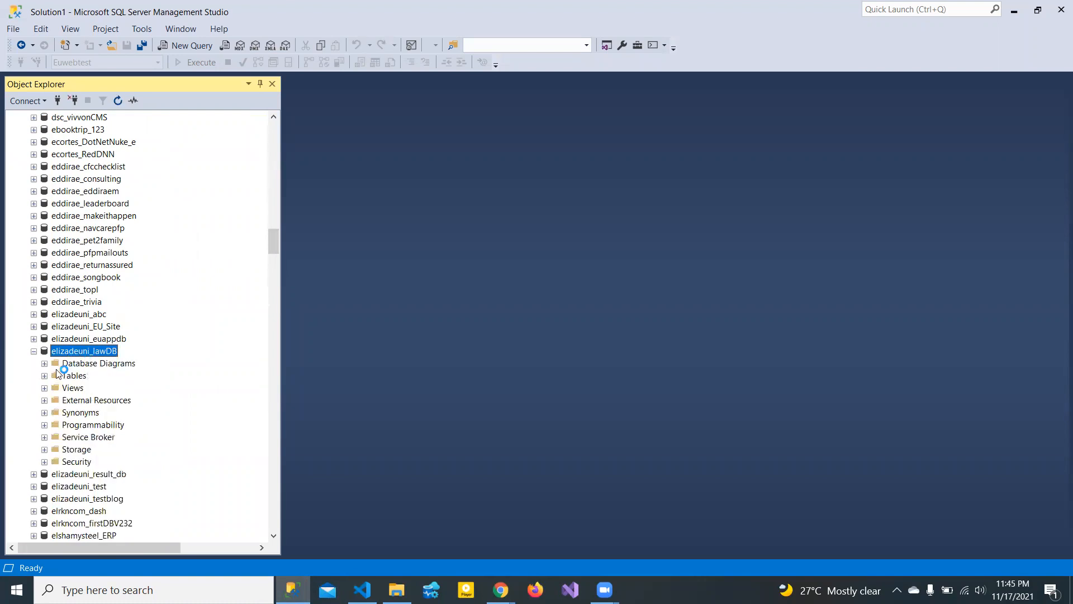
{"action": "left_click", "coordinate": [44, 377]}
{"action": "right_click", "coordinate": [84, 351]}
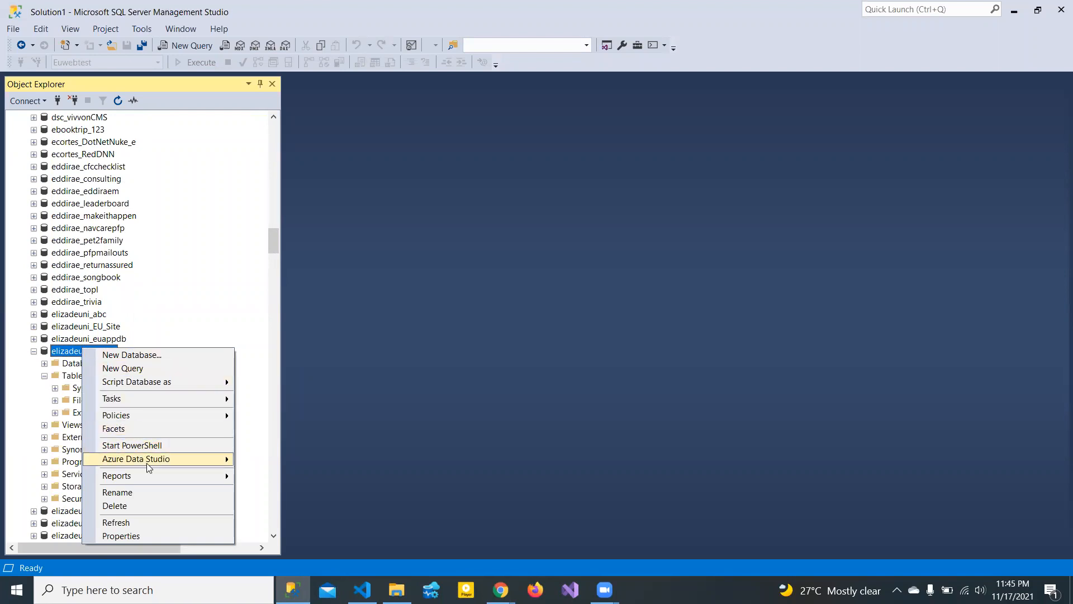
{"action": "left_click", "coordinate": [187, 396]}
{"action": "mouse_move", "coordinate": [189, 386]}
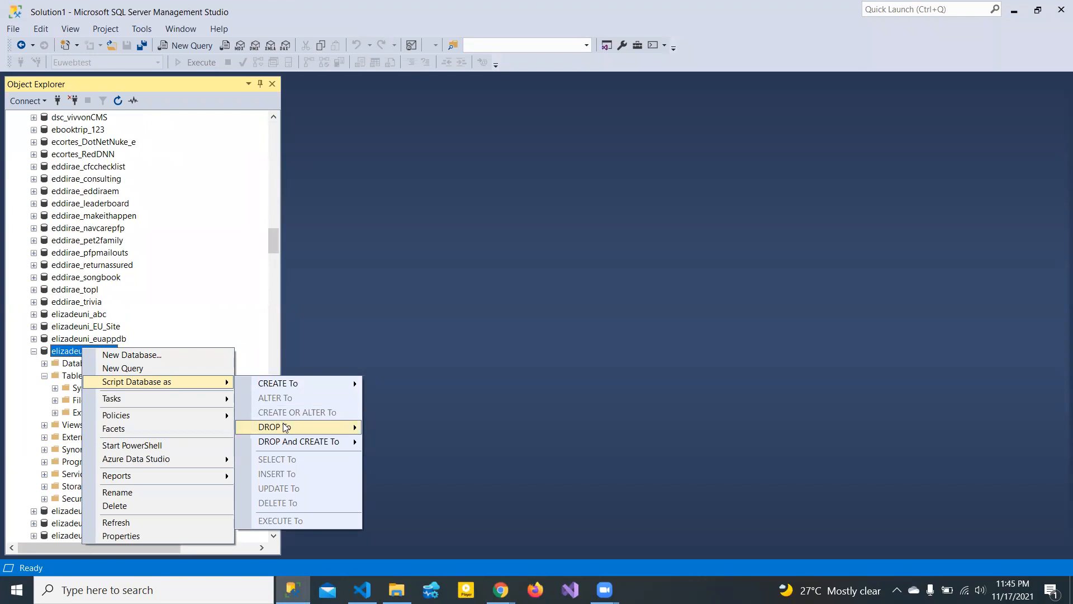
{"action": "mouse_move", "coordinate": [285, 428]}
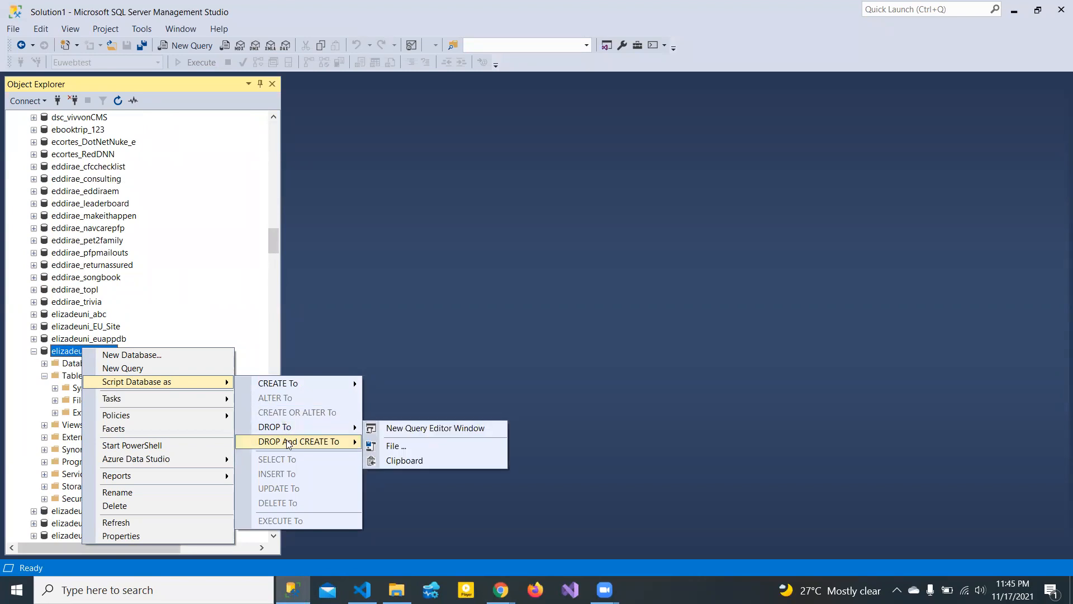
{"action": "mouse_move", "coordinate": [152, 422]}
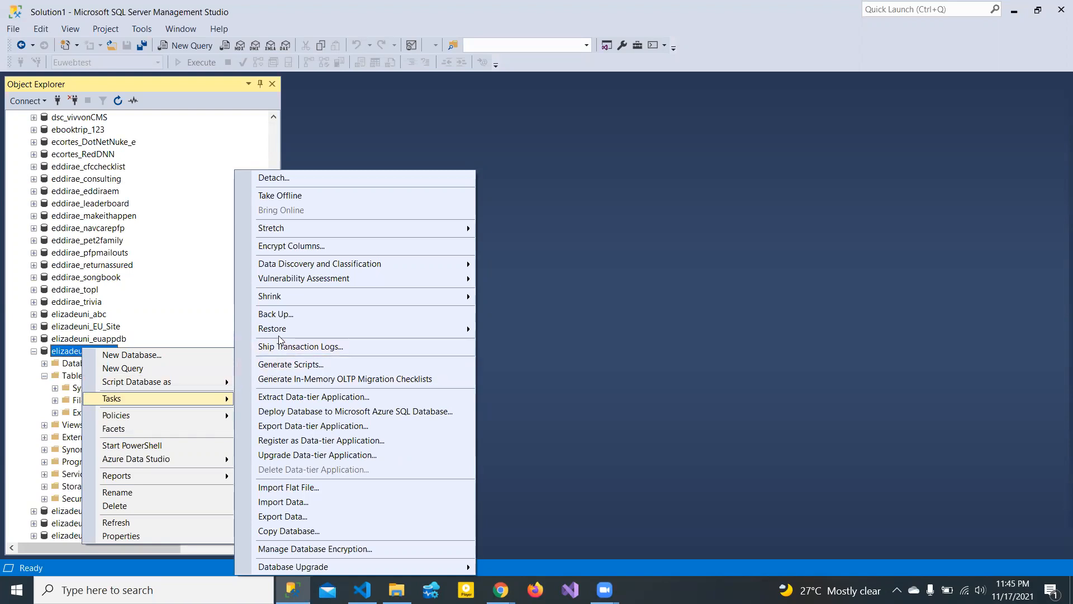
{"action": "mouse_move", "coordinate": [285, 268]}
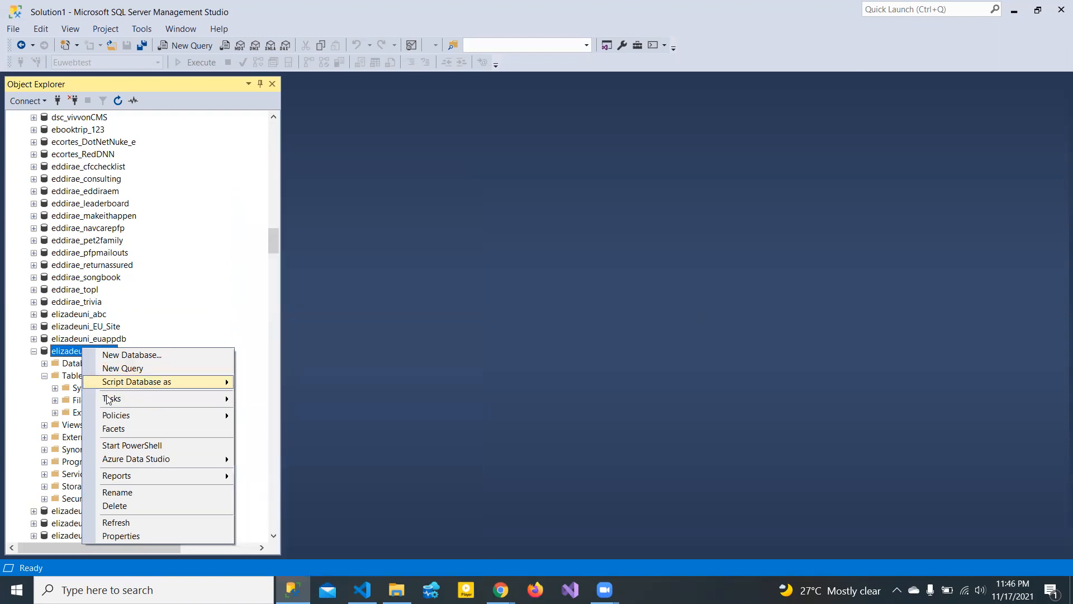
- Recheck elizadeuni_lawDB's Tables folder, then dismiss the db_owner error from Database Diagrams
{"action": "left_click", "coordinate": [271, 239]}
{"action": "mouse_move", "coordinate": [271, 240]}
{"action": "left_mouse_down"}
{"action": "mouse_move", "coordinate": [299, 94]}
{"action": "mouse_move", "coordinate": [284, 141]}
{"action": "mouse_move", "coordinate": [283, 246]}
{"action": "left_mouse_up"}
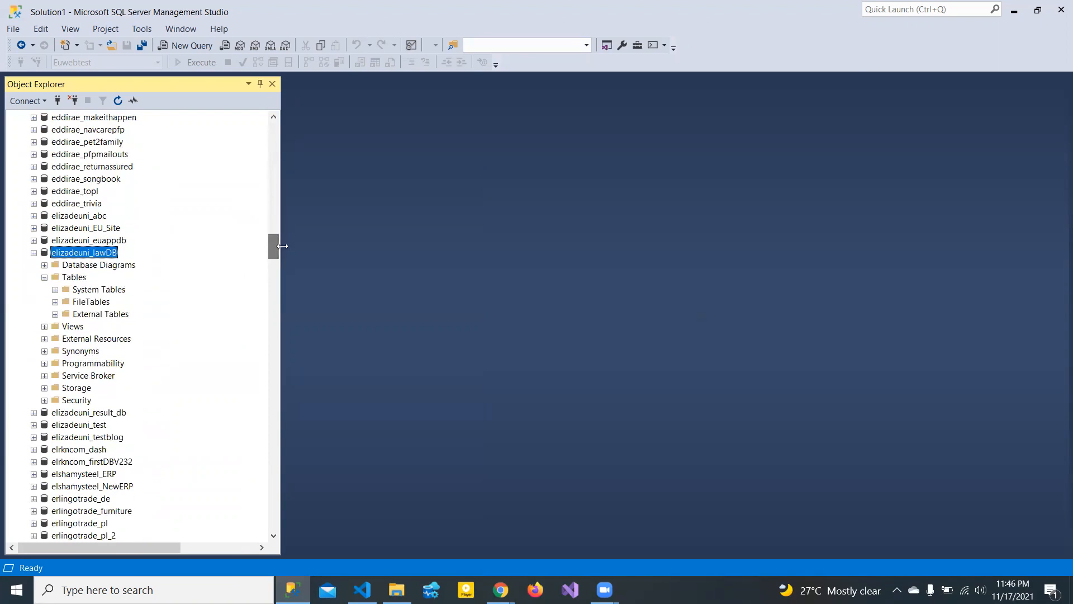
{"action": "left_click", "coordinate": [44, 277]}
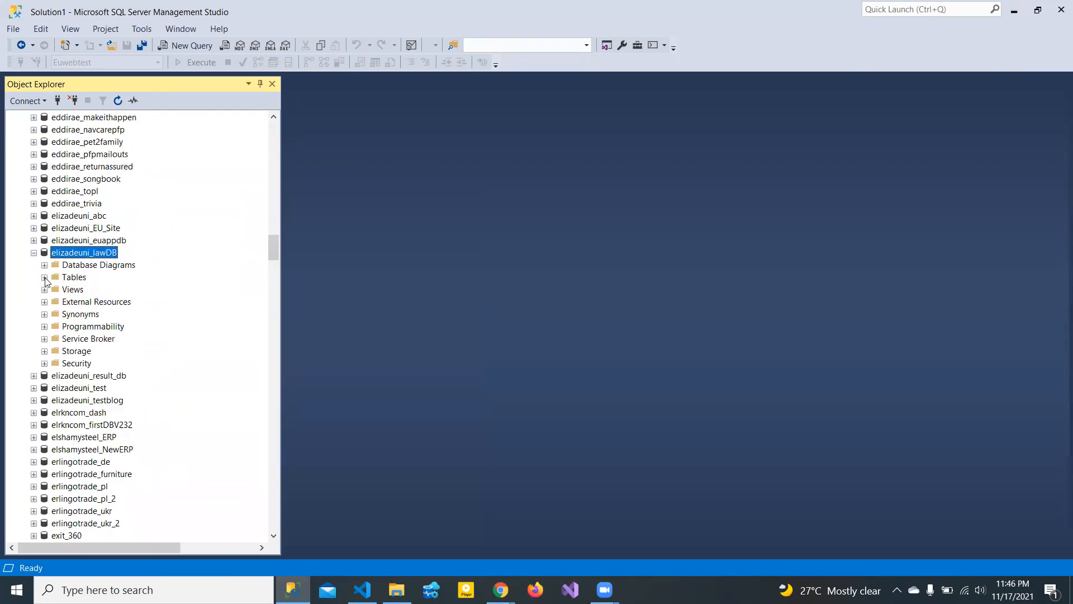
{"action": "left_click", "coordinate": [44, 277]}
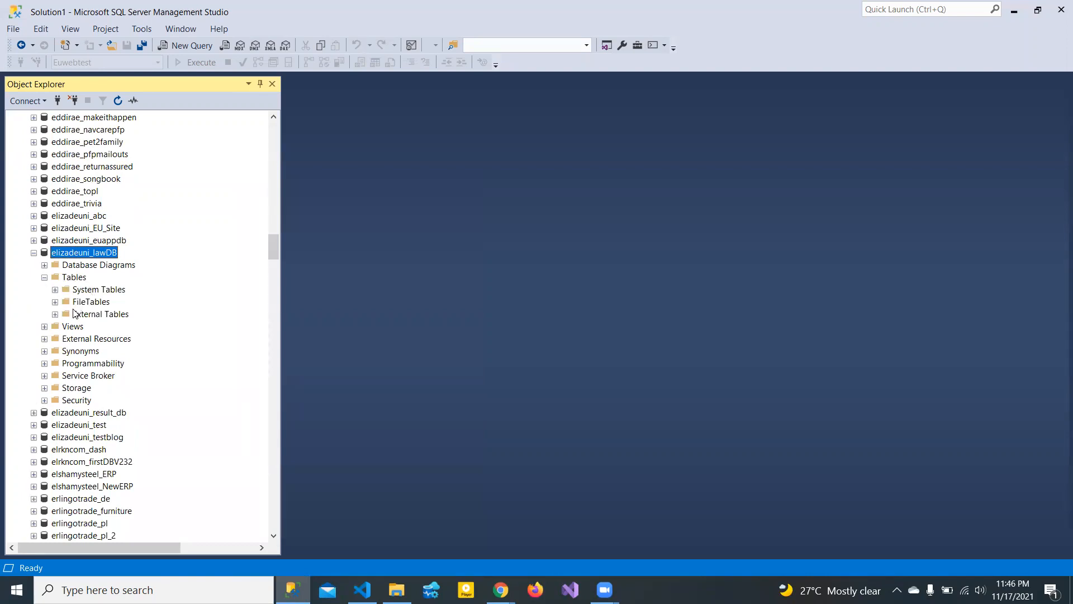
{"action": "left_click", "coordinate": [44, 264]}
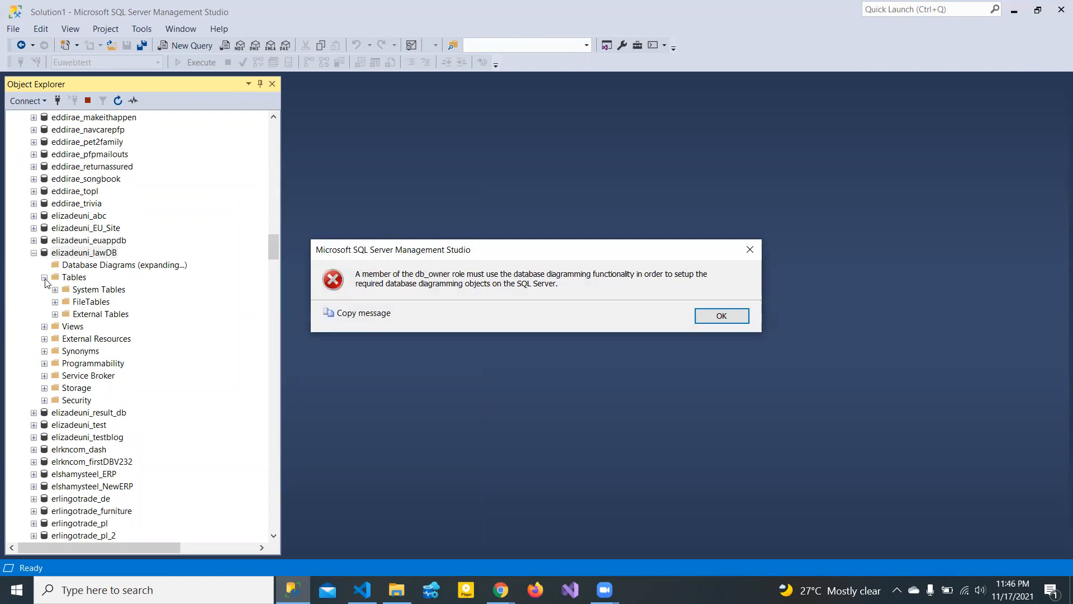
{"action": "left_click", "coordinate": [745, 256]}
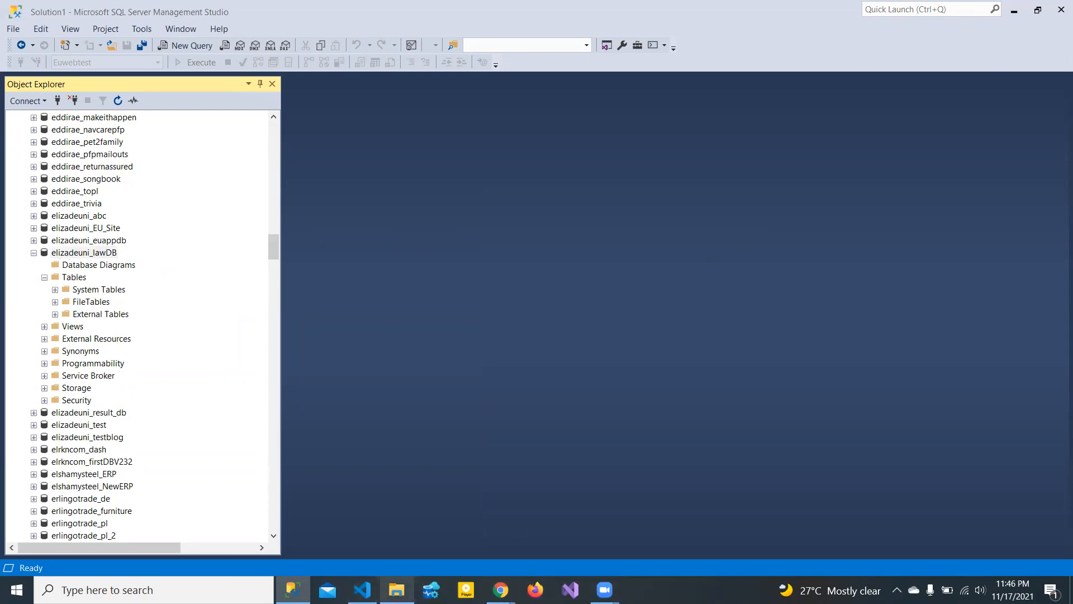
- Bring VS Code forward and highlight the Euwebtest occurrences in script2.sql
{"action": "left_click", "coordinate": [328, 589]}
{"action": "left_click", "coordinate": [362, 590]}
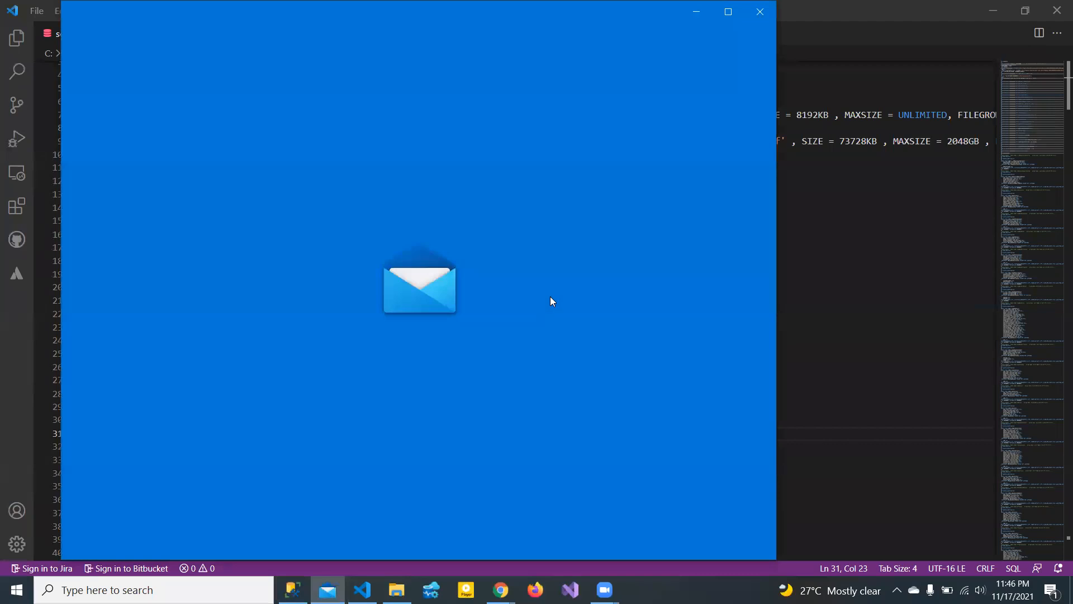
{"action": "left_click", "coordinate": [881, 261]}
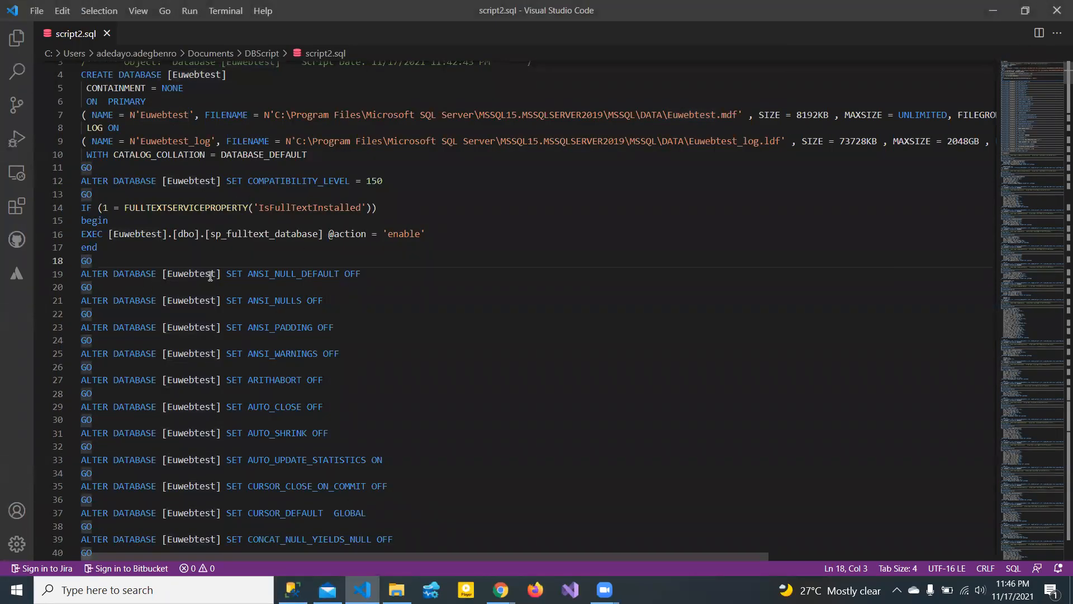
{"action": "double_click", "coordinate": [184, 274]}
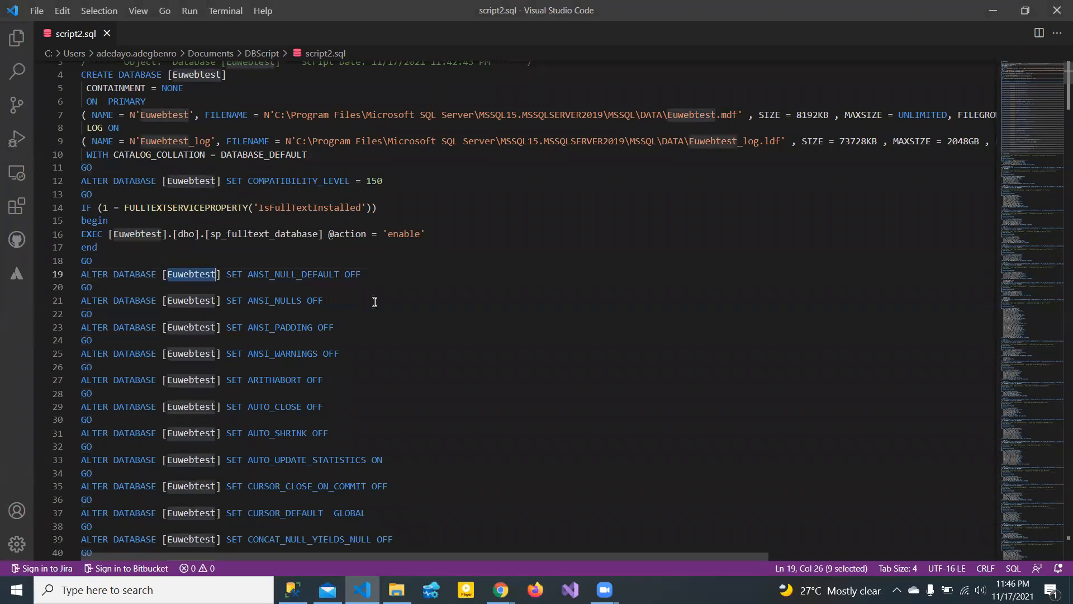
{"action": "left_click_drag", "start_coordinate": [1055, 101], "coordinate": [1056, 63]}
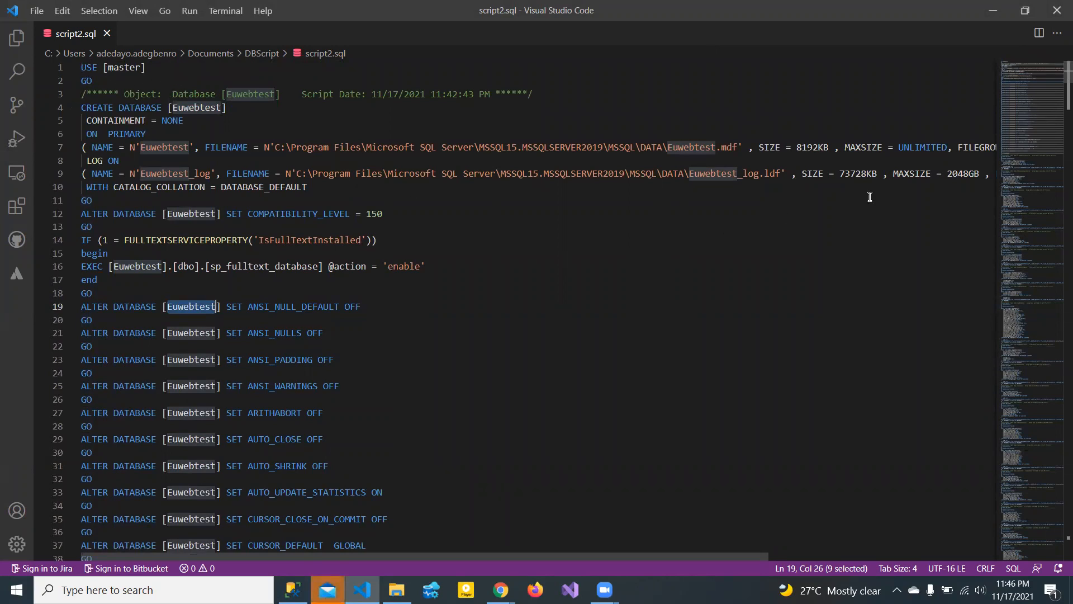
{"action": "left_click_drag", "start_coordinate": [1057, 98], "coordinate": [1056, 117]}
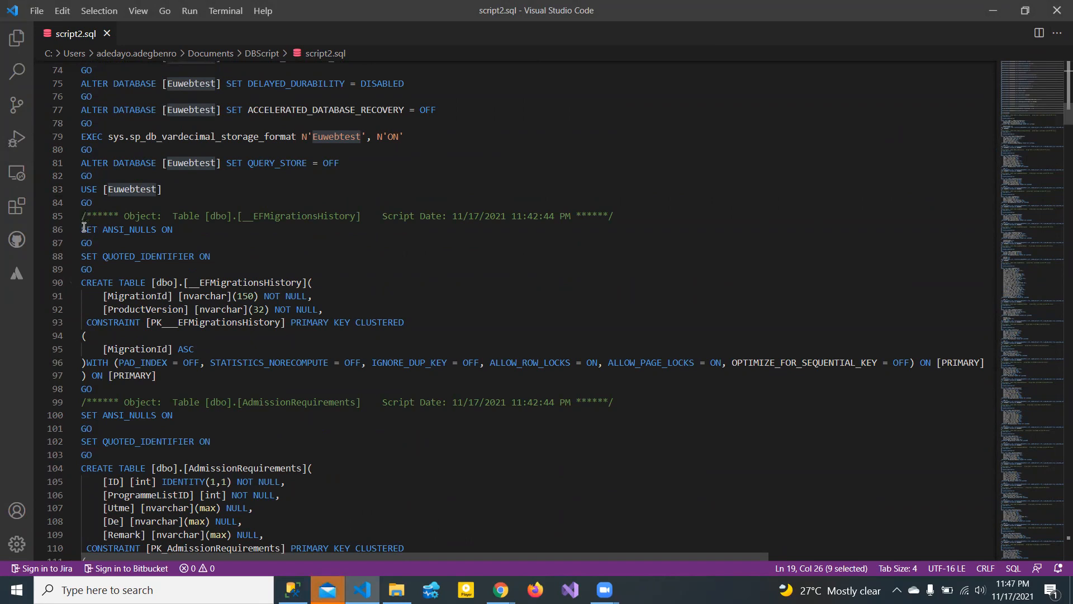
{"action": "left_click", "coordinate": [126, 268]}
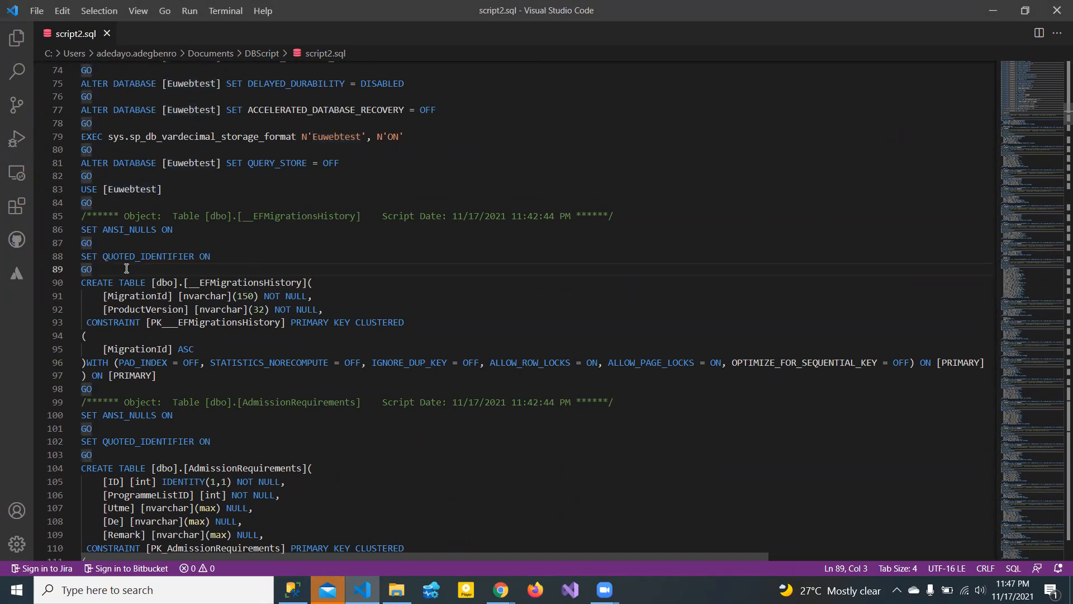
- Select script2.sql from line 85 through the final GO on line 826 and copy it
{"action": "left_click", "coordinate": [82, 227]}
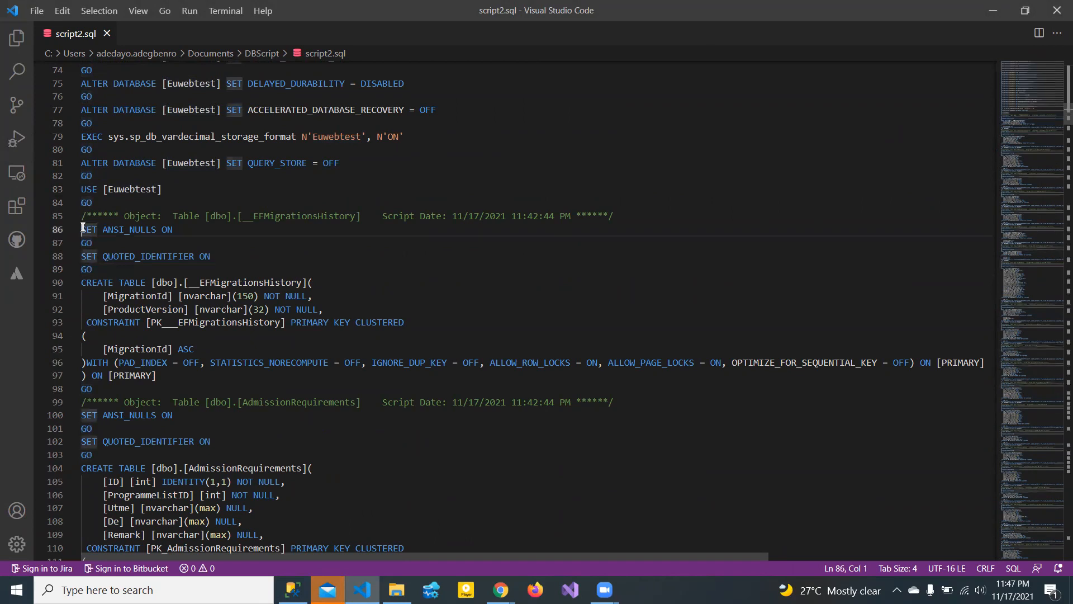
{"action": "left_click_drag", "start_coordinate": [1057, 116], "coordinate": [1057, 534]}
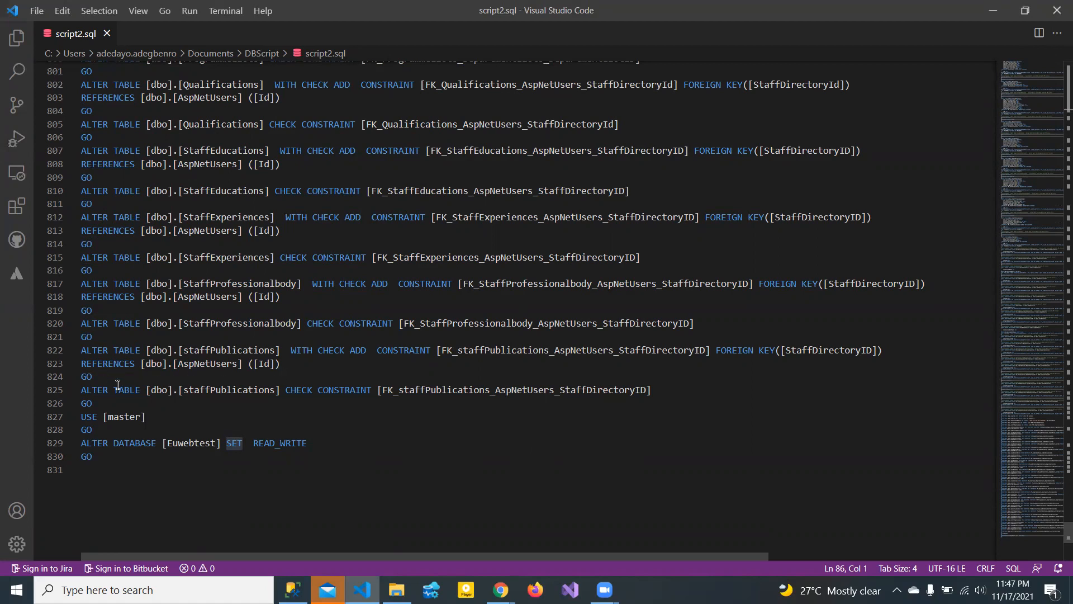
{"action": "left_click", "coordinate": [662, 388]}
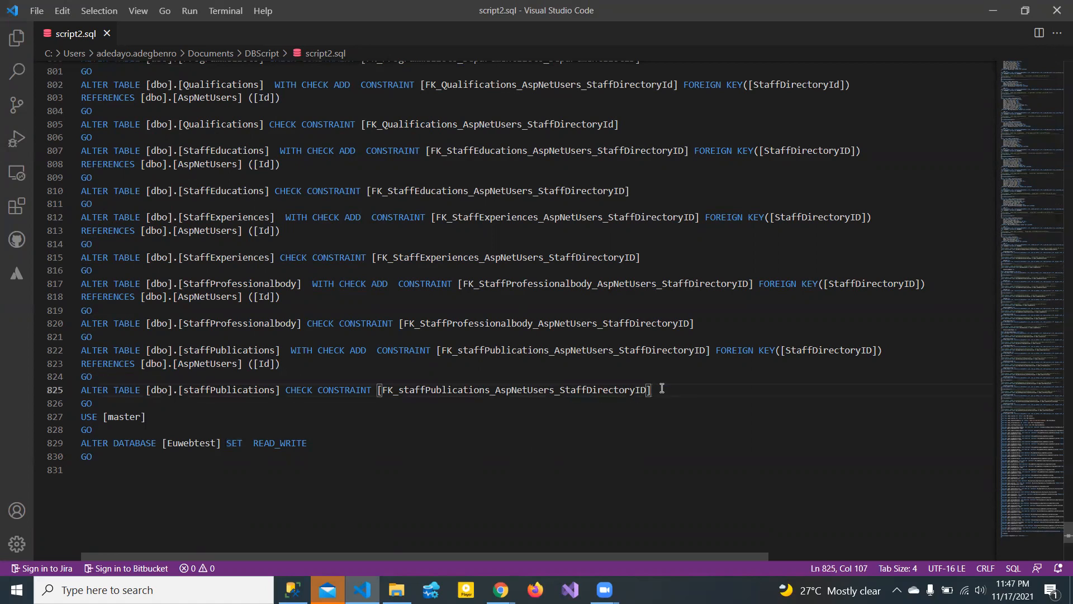
{"action": "left_click", "coordinate": [98, 402]}
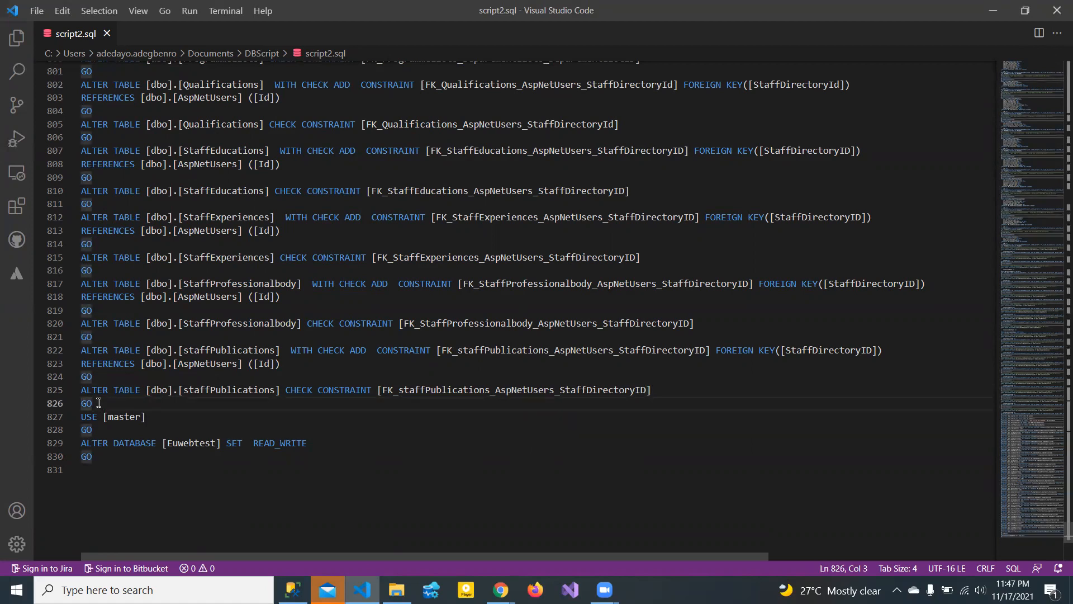
{"action": "left_click_drag", "start_coordinate": [99, 403], "coordinate": [68, 97]}
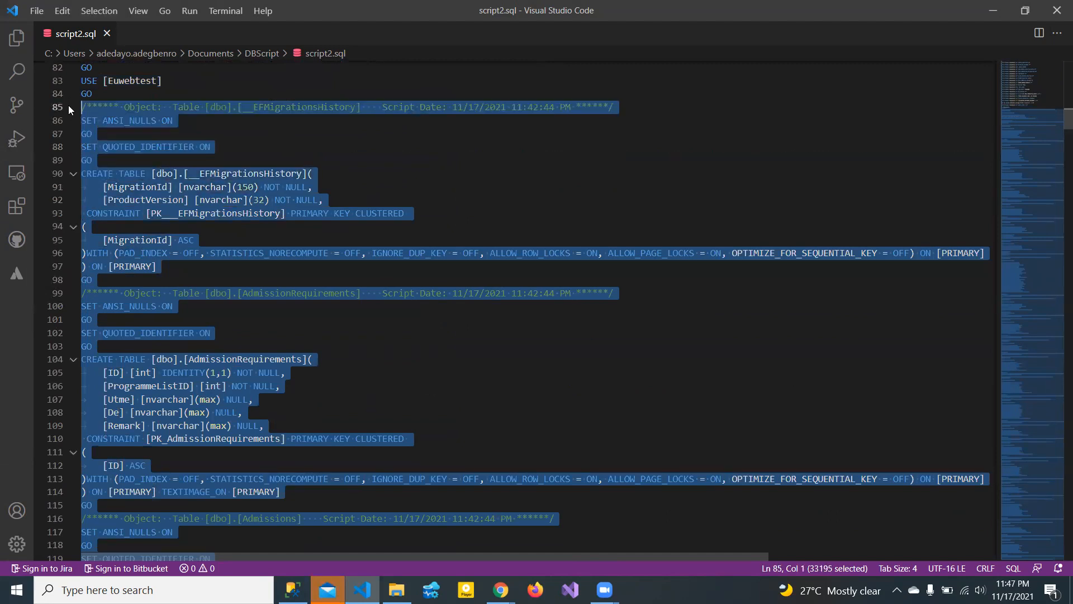
{"action": "right_click", "coordinate": [100, 113]}
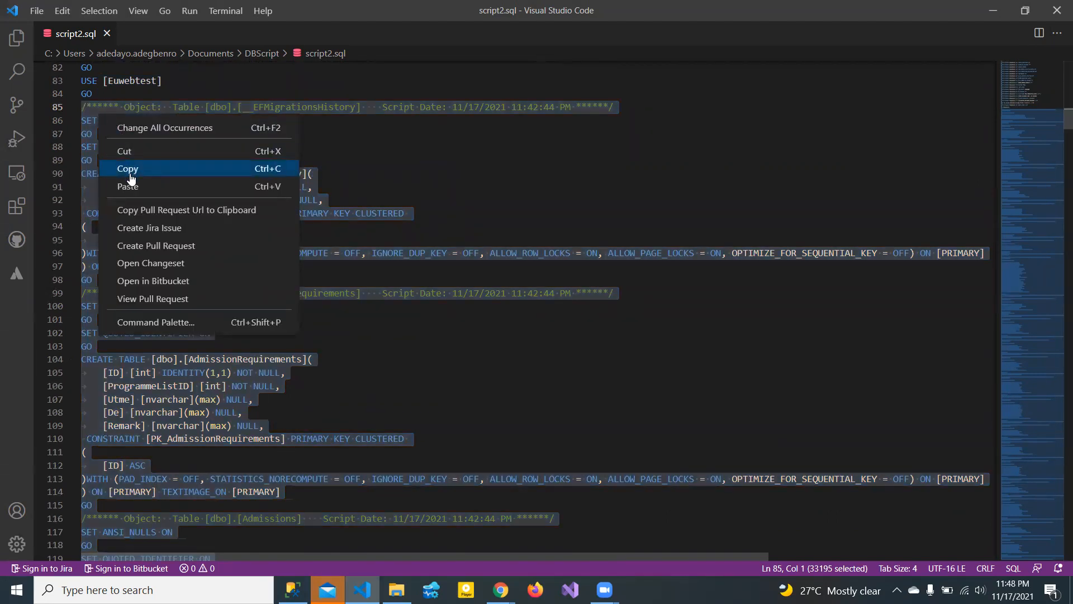
{"action": "left_click", "coordinate": [144, 172]}
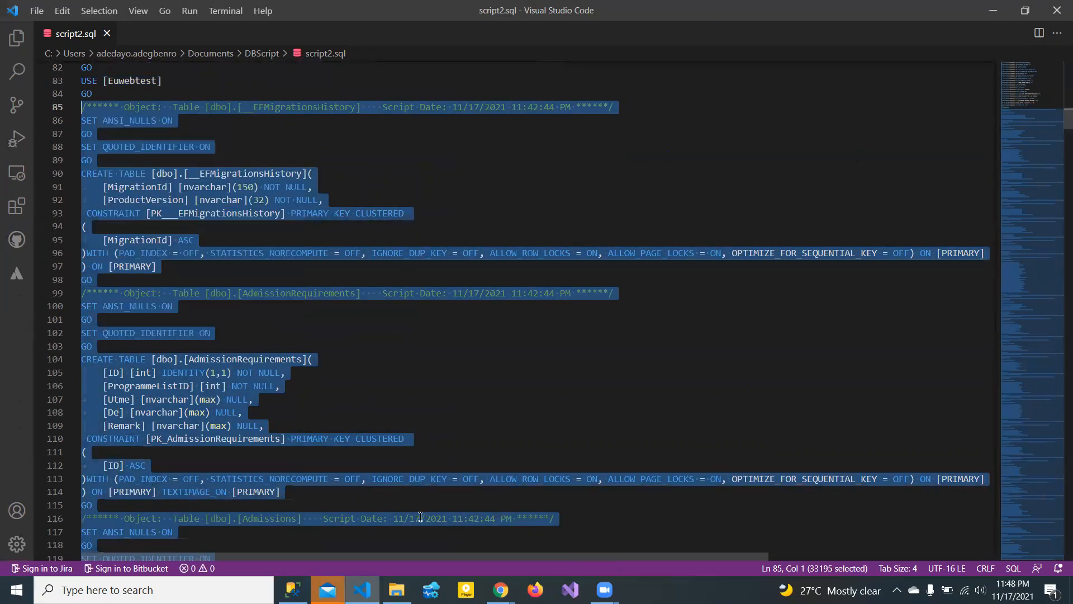
{"action": "left_click", "coordinate": [293, 590]}
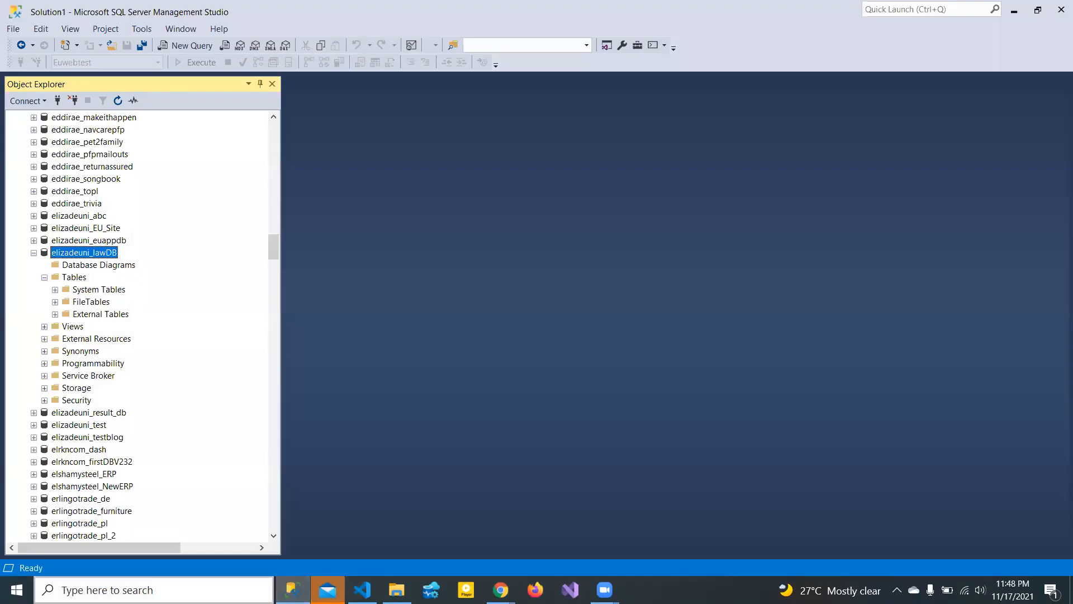
- Open a New Query on elizadeuni_lawDB and paste the copied table-creation script into SQLQuery3.sql
{"action": "right_click", "coordinate": [81, 252]}
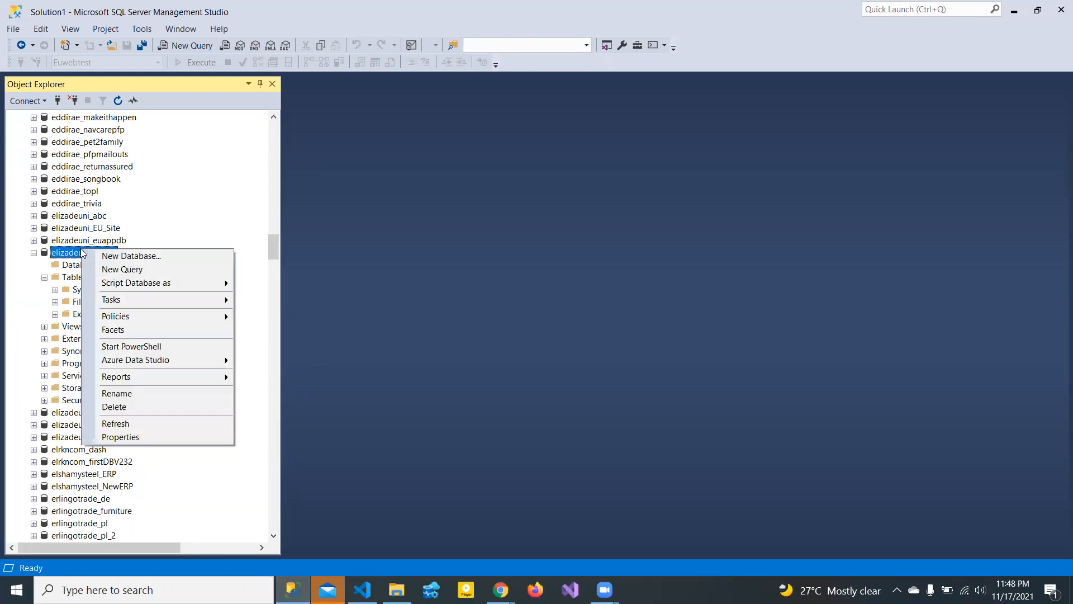
{"action": "left_click", "coordinate": [126, 272]}
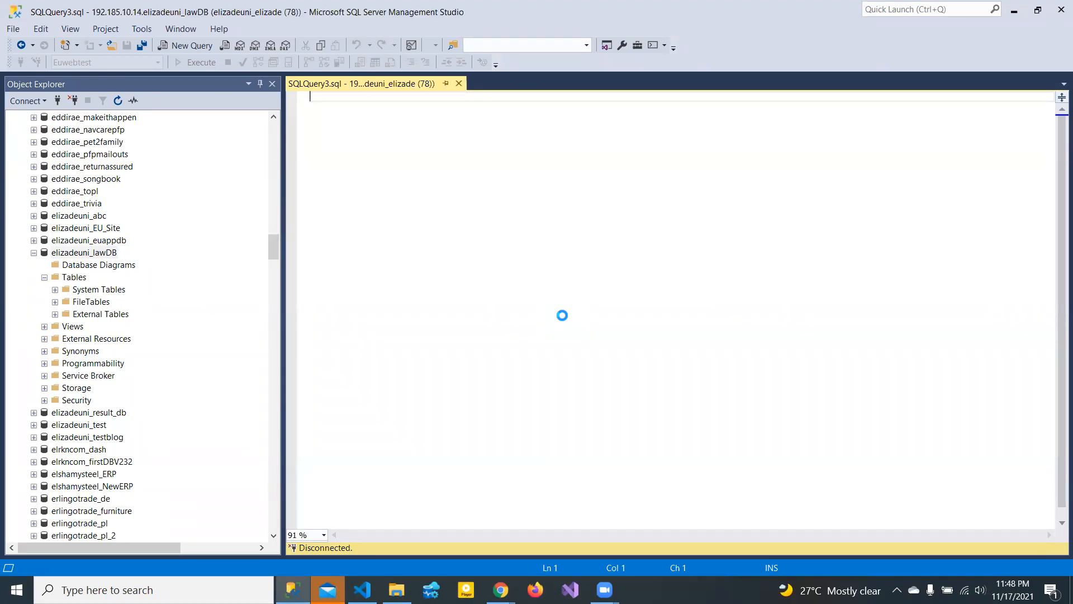
{"action": "key", "text": "ctrl+v"}
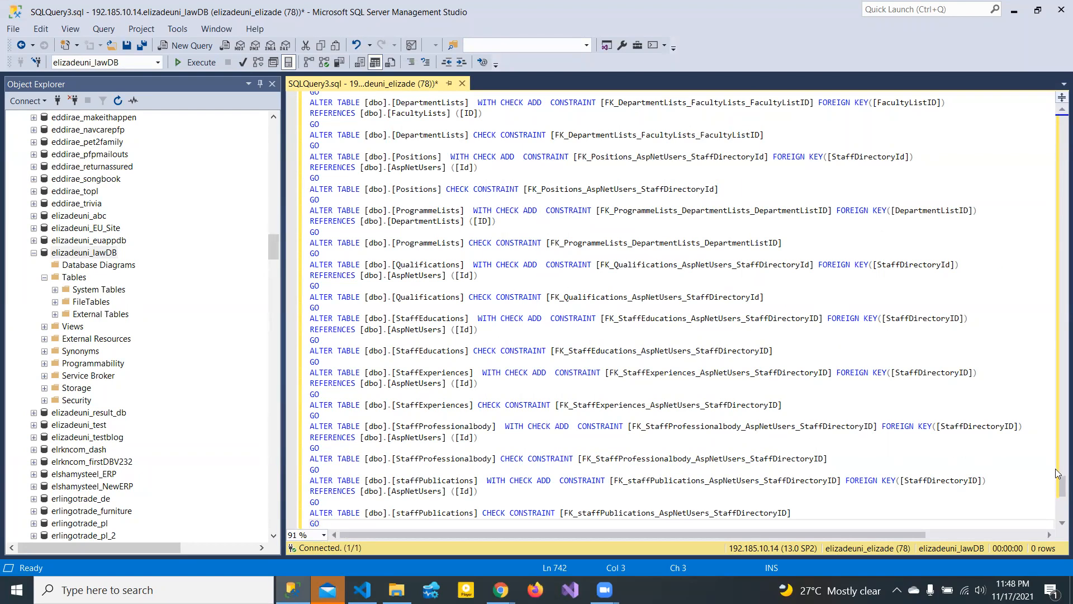
{"action": "left_click_drag", "start_coordinate": [1056, 361], "coordinate": [1056, 128]}
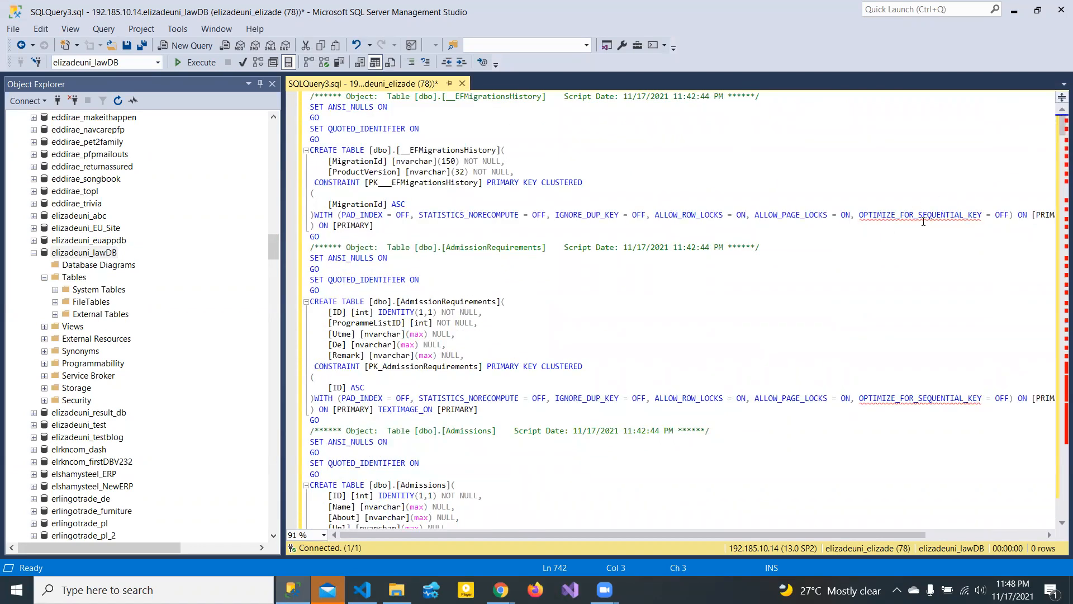
- Execute the pasted script on elizadeuni_lawDB and enlarge the Messages pane to read its errors
{"action": "left_click", "coordinate": [941, 214]}
{"action": "left_click", "coordinate": [177, 62]}
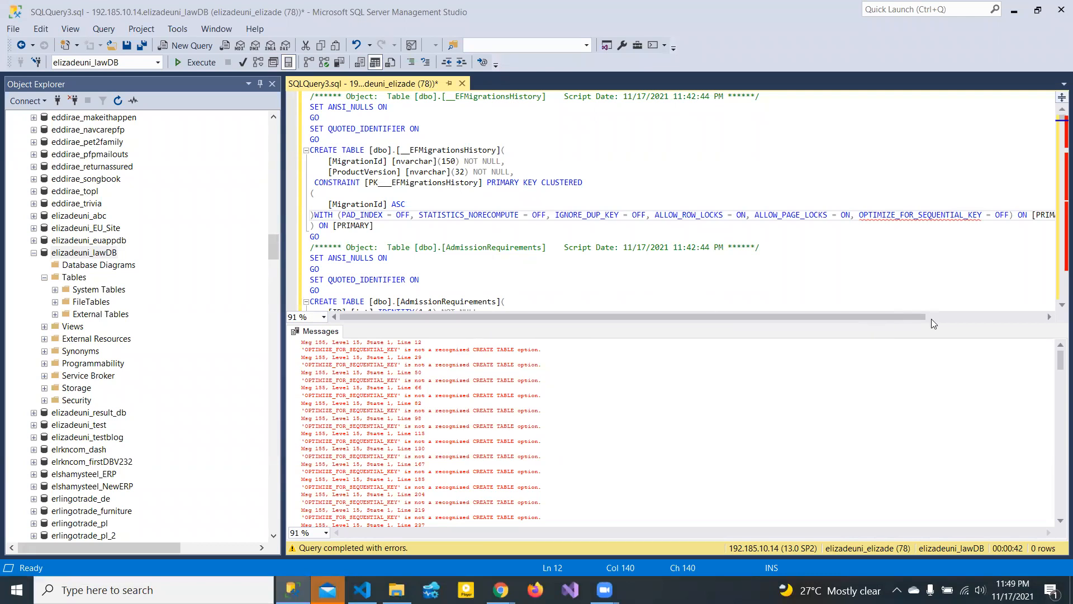
{"action": "left_click_drag", "start_coordinate": [929, 325], "coordinate": [924, 150]}
{"action": "left_click_drag", "start_coordinate": [1058, 199], "coordinate": [1050, 147]}
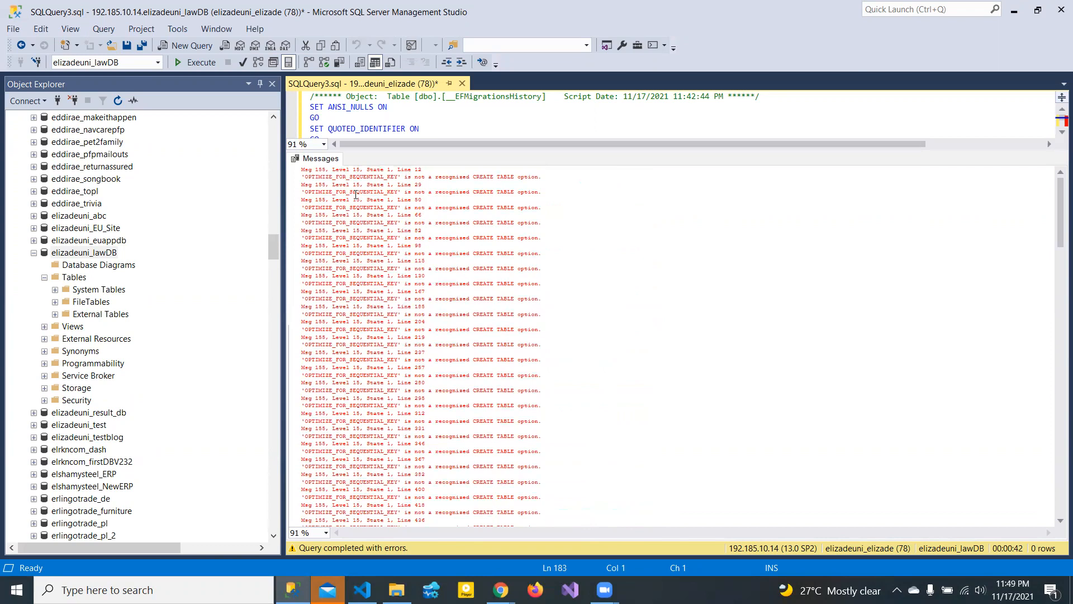
- Jump to the first error line and select ', OPTIMIZE_FOR_SEQUENTIAL_KEY = OFF' on the ALLOW_PAGE_LOCKS line
{"action": "double_click", "coordinate": [322, 179]}
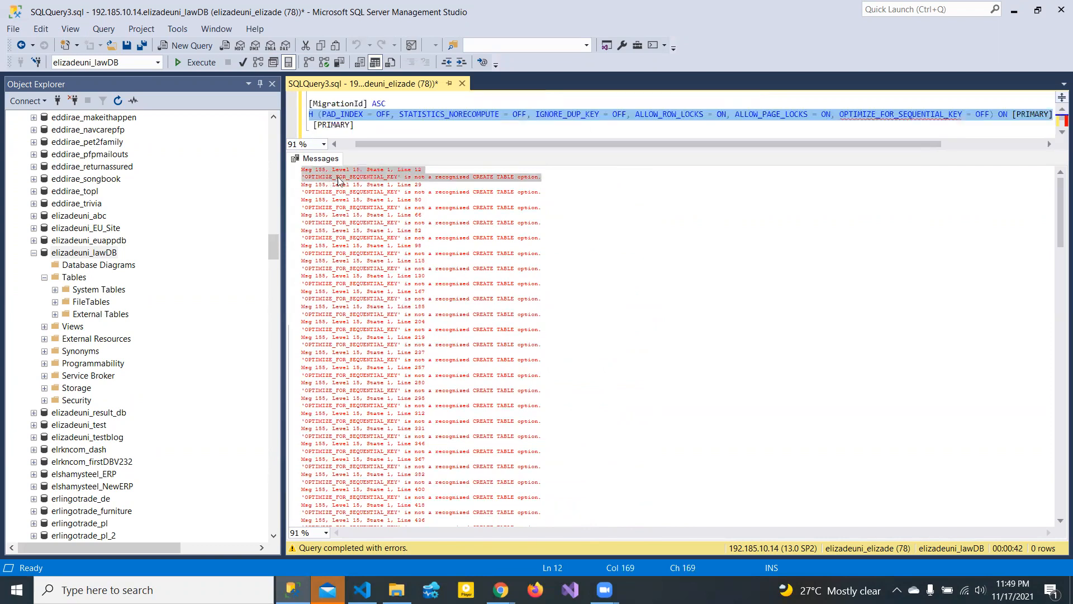
{"action": "left_click", "coordinate": [418, 189]}
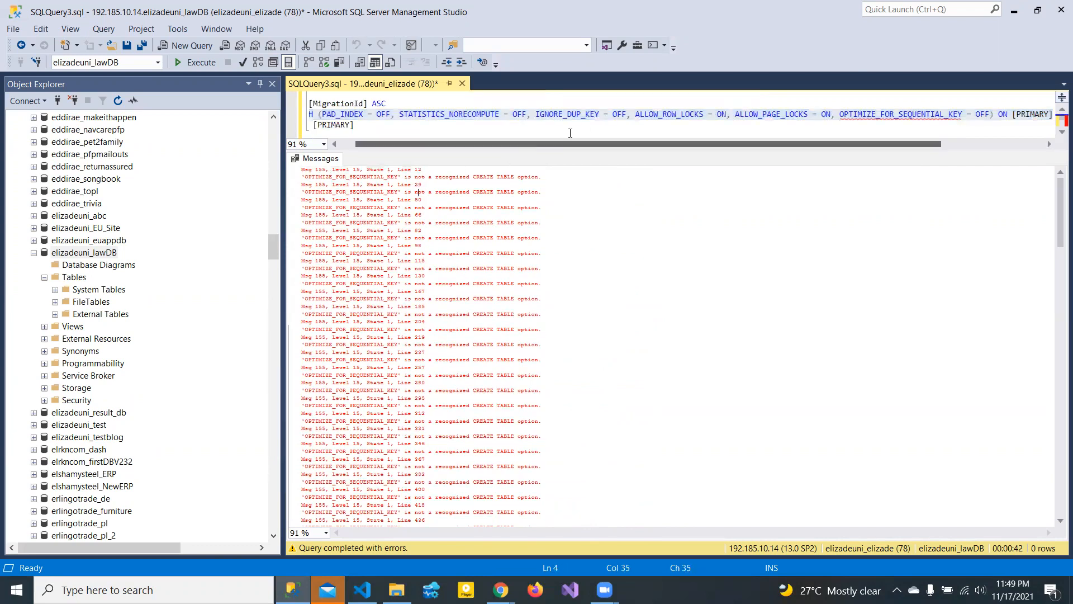
{"action": "left_click_drag", "start_coordinate": [965, 150], "coordinate": [971, 319]}
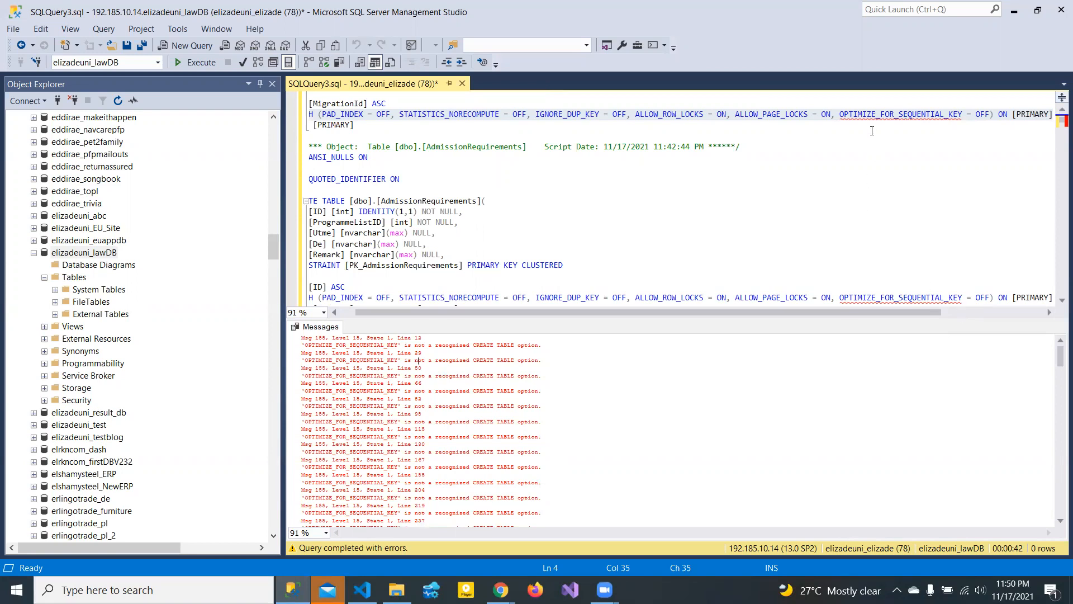
{"action": "left_click", "coordinate": [967, 130]}
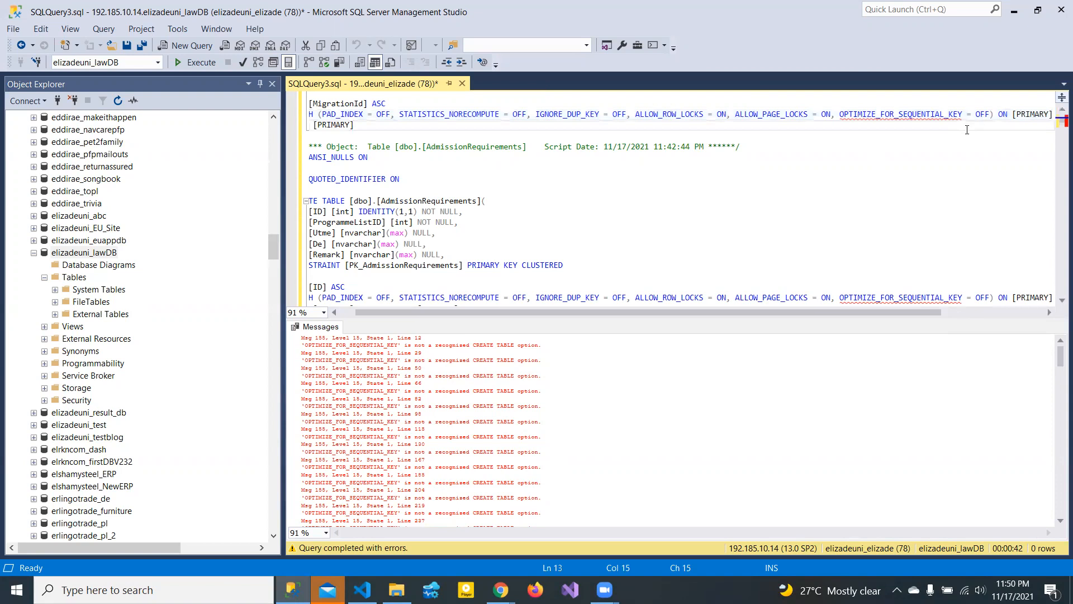
{"action": "left_click", "coordinate": [930, 174]}
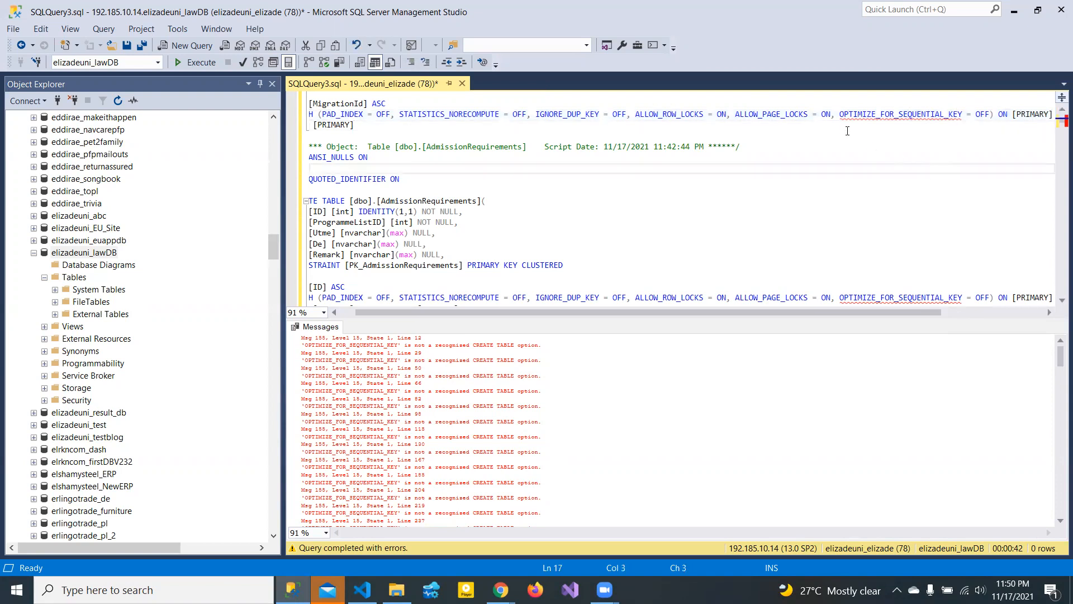
{"action": "left_click_drag", "start_coordinate": [830, 111], "coordinate": [991, 115]}
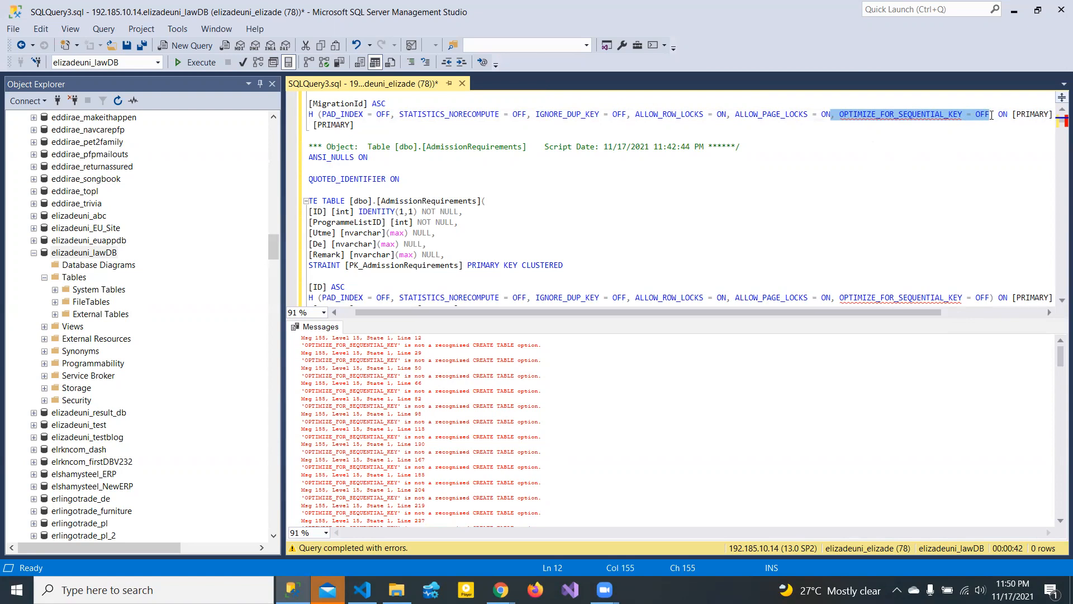
- List every occurrence of 'OPTIMIZE_FOR_SEQUENTIAL_KEY = OFF' within the current script
{"action": "key", "text": "ctrl+f"}
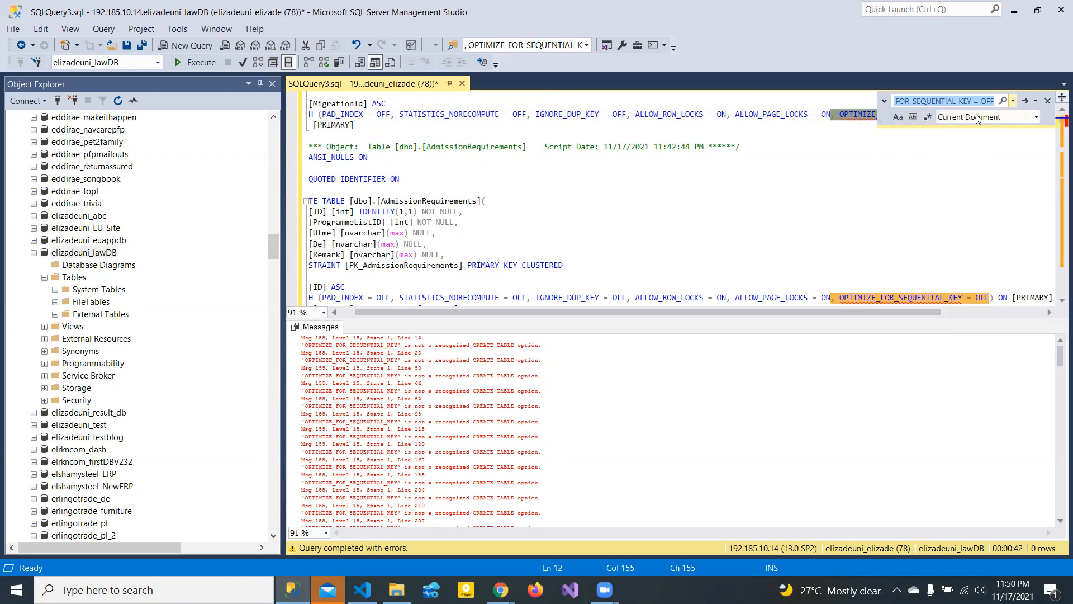
{"action": "left_click", "coordinate": [1036, 117]}
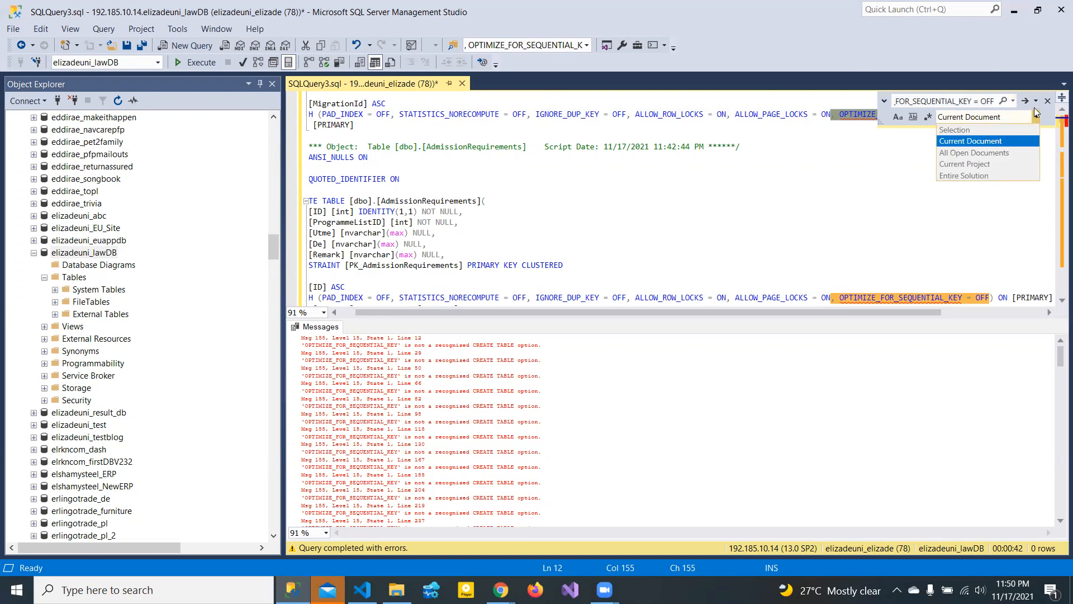
{"action": "left_click", "coordinate": [1031, 101]}
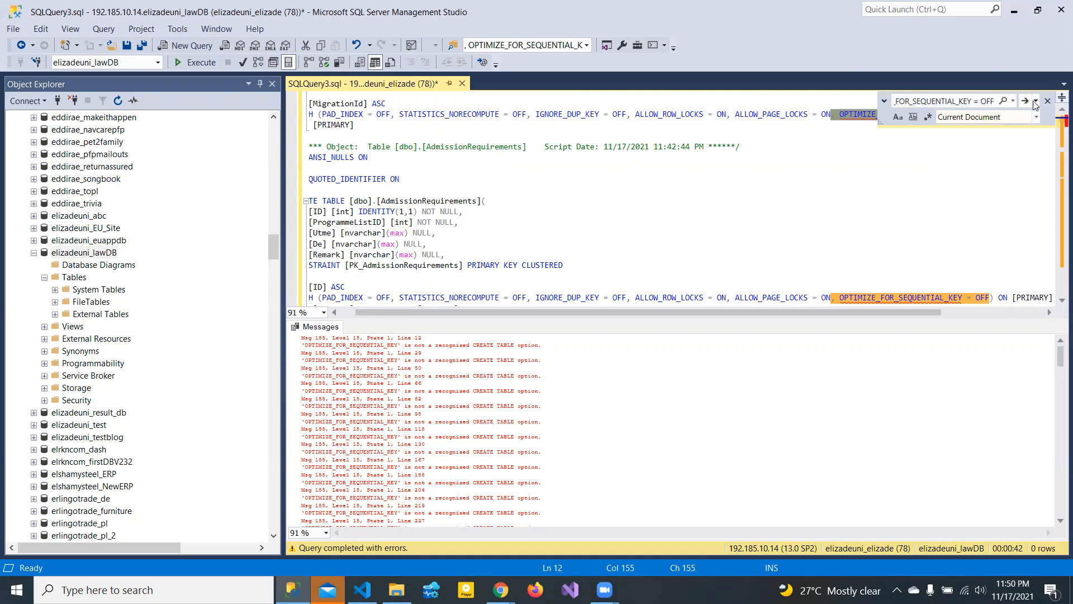
{"action": "left_click", "coordinate": [1036, 102]}
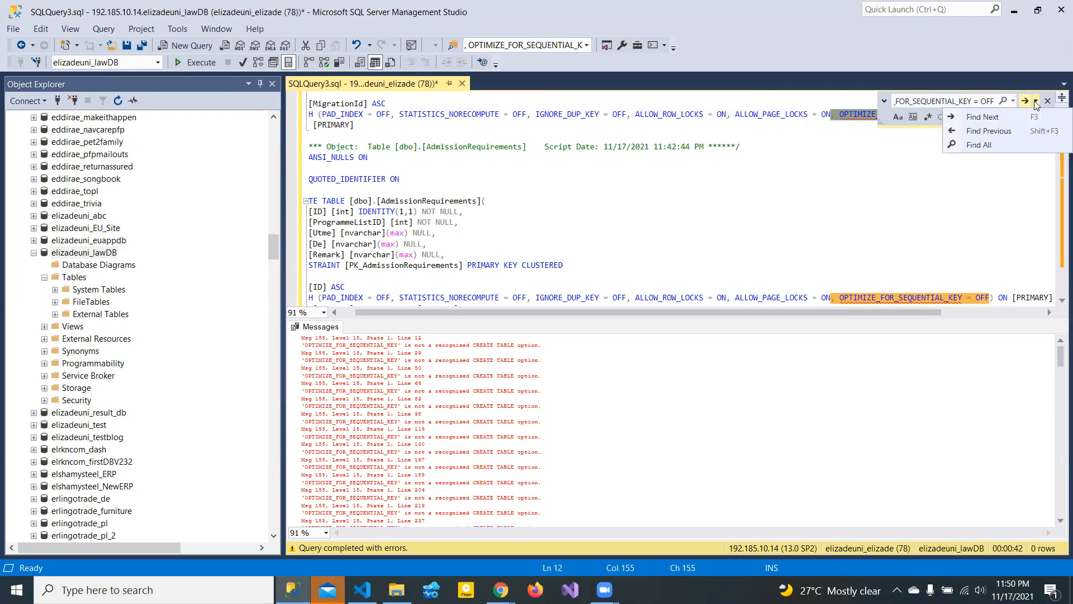
{"action": "left_click", "coordinate": [992, 145]}
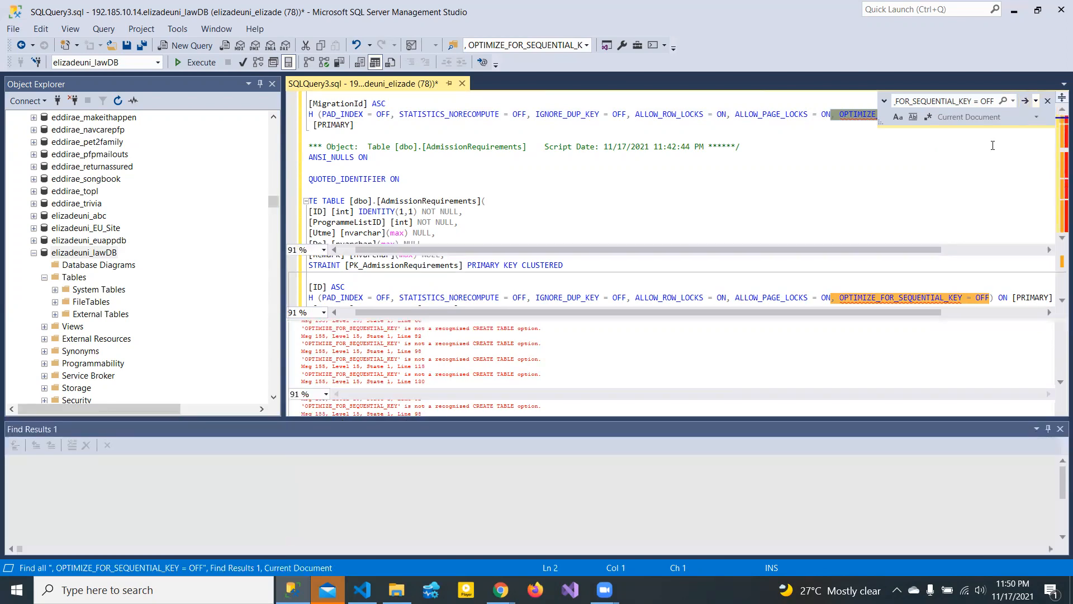
- Replace all 47 occurrences with an empty string and review the cleaned CREATE TABLE code
{"action": "left_click", "coordinate": [883, 102]}
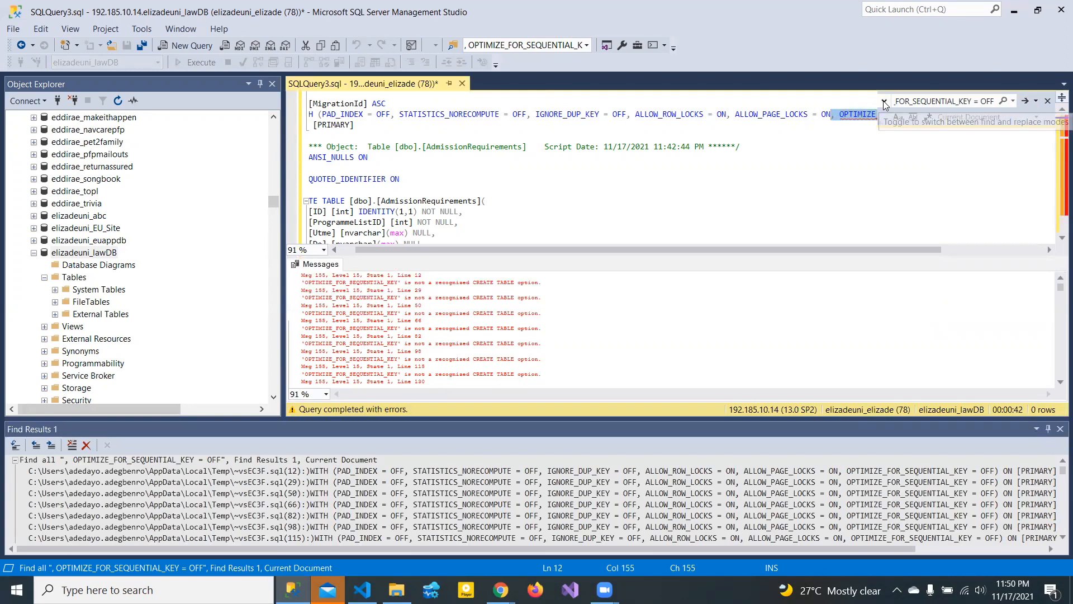
{"action": "left_click", "coordinate": [1059, 429]}
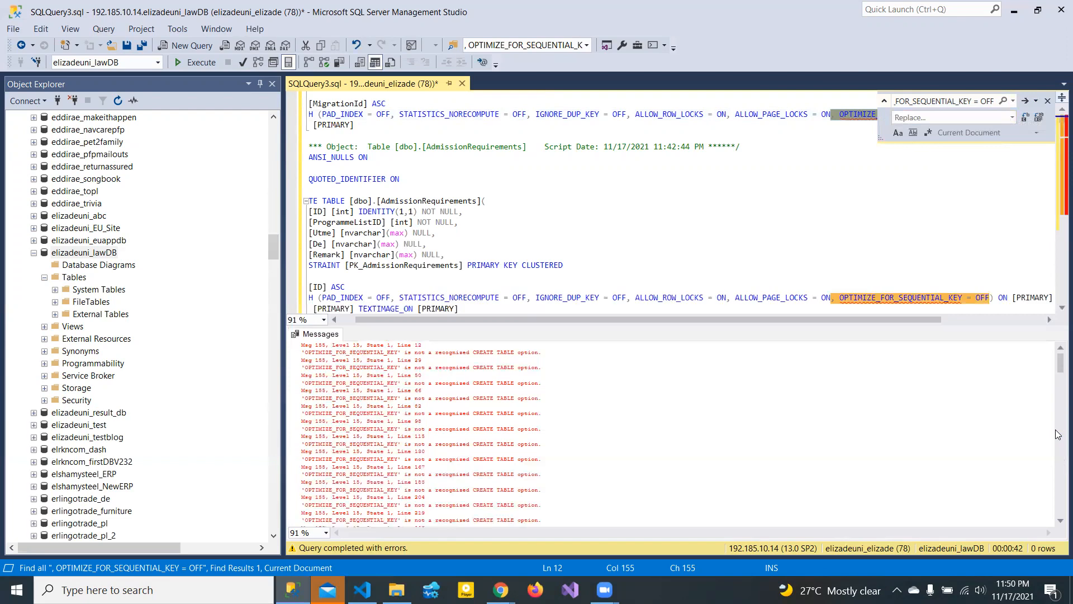
{"action": "left_click", "coordinate": [940, 119]}
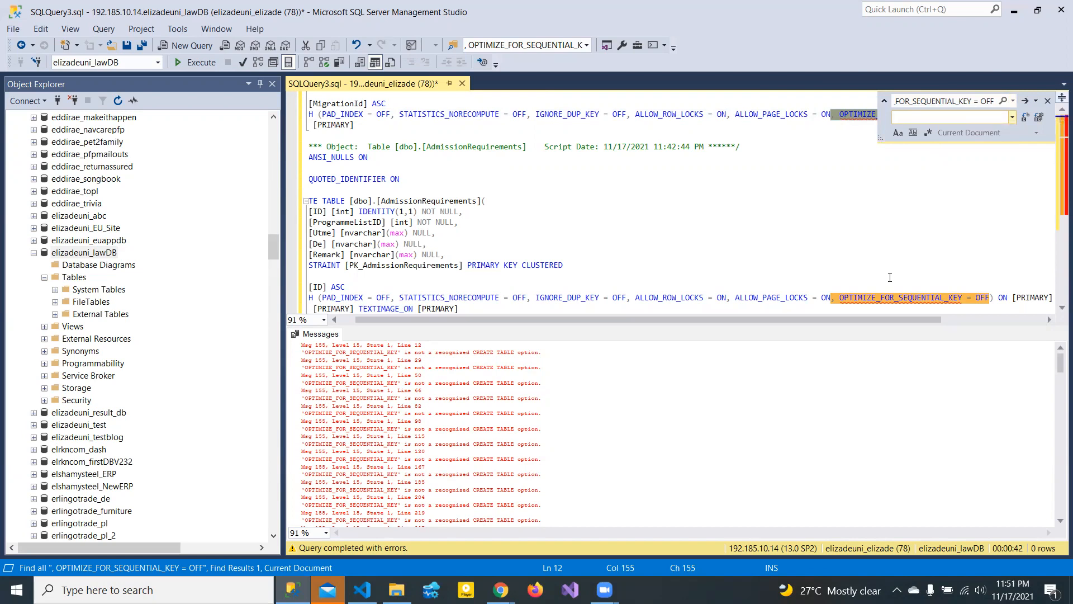
{"action": "left_click", "coordinate": [1036, 116]}
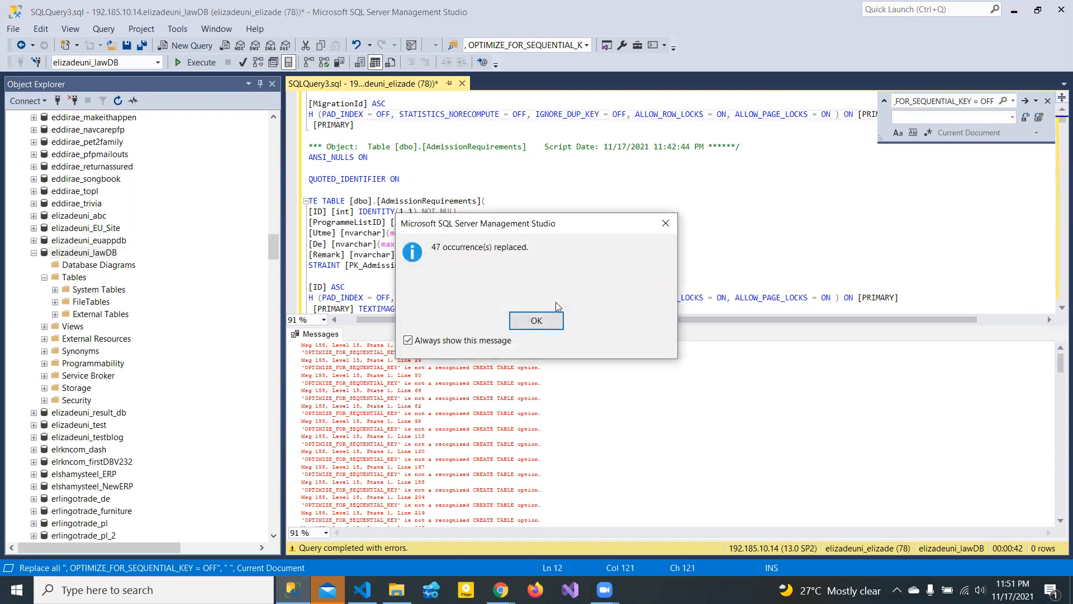
{"action": "left_click", "coordinate": [534, 321]}
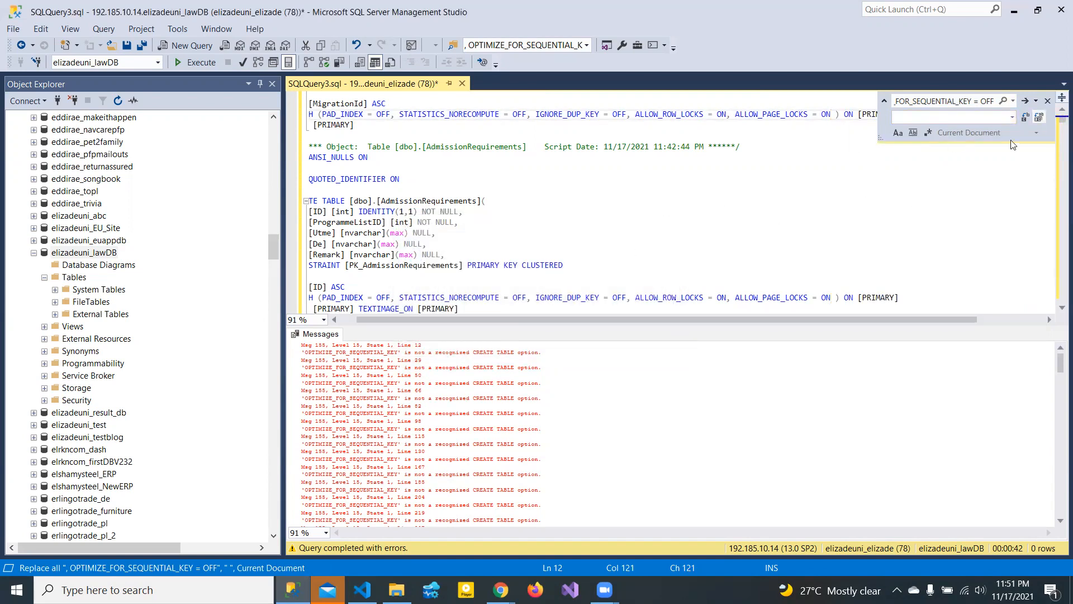
{"action": "left_click", "coordinate": [1047, 102]}
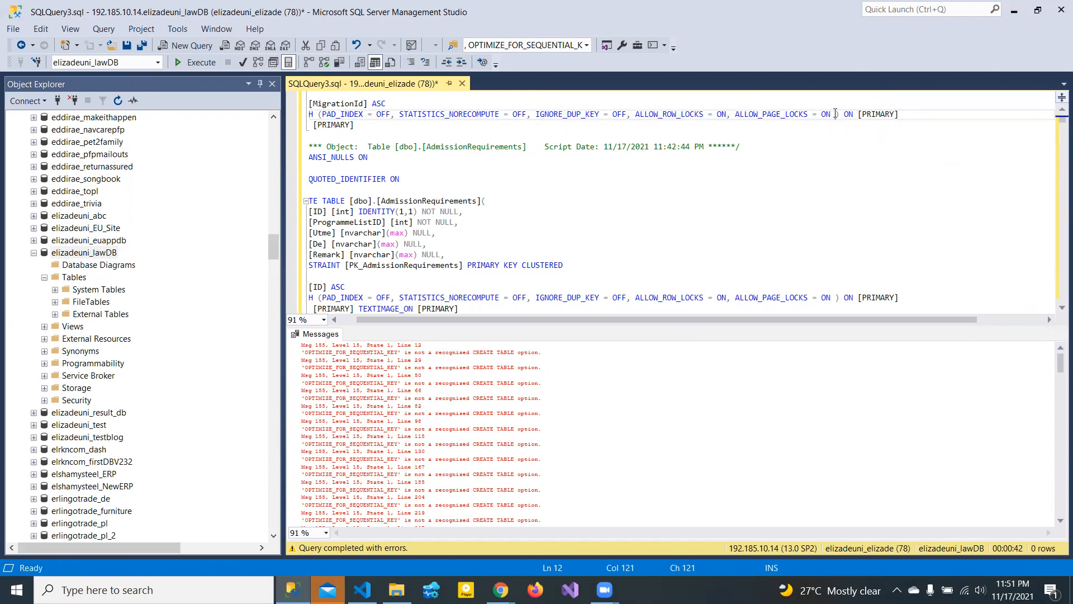
{"action": "left_click", "coordinate": [822, 222]}
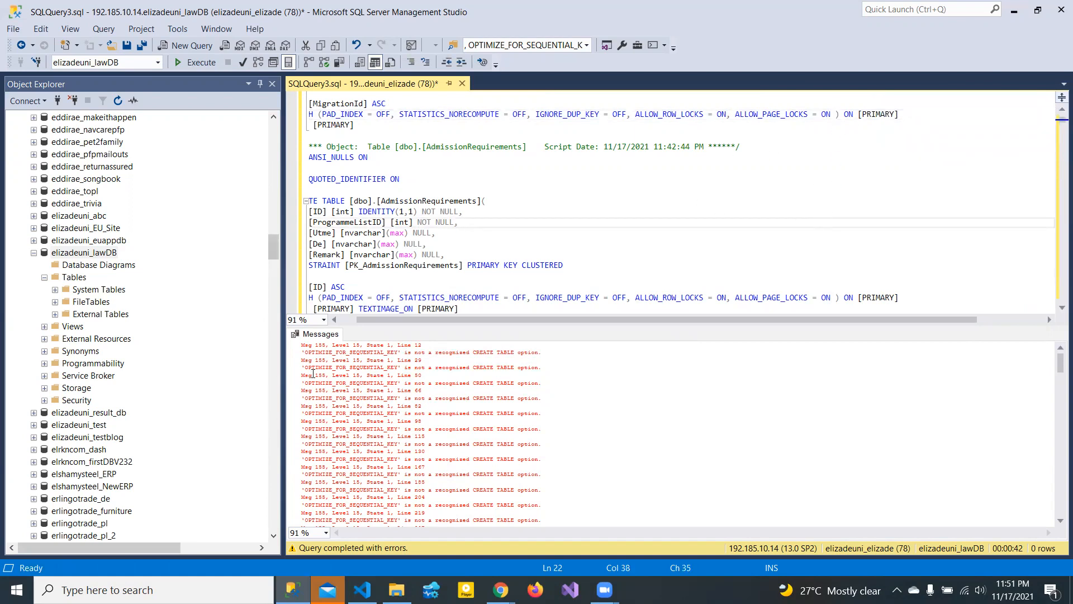
{"action": "left_click", "coordinate": [809, 198]}
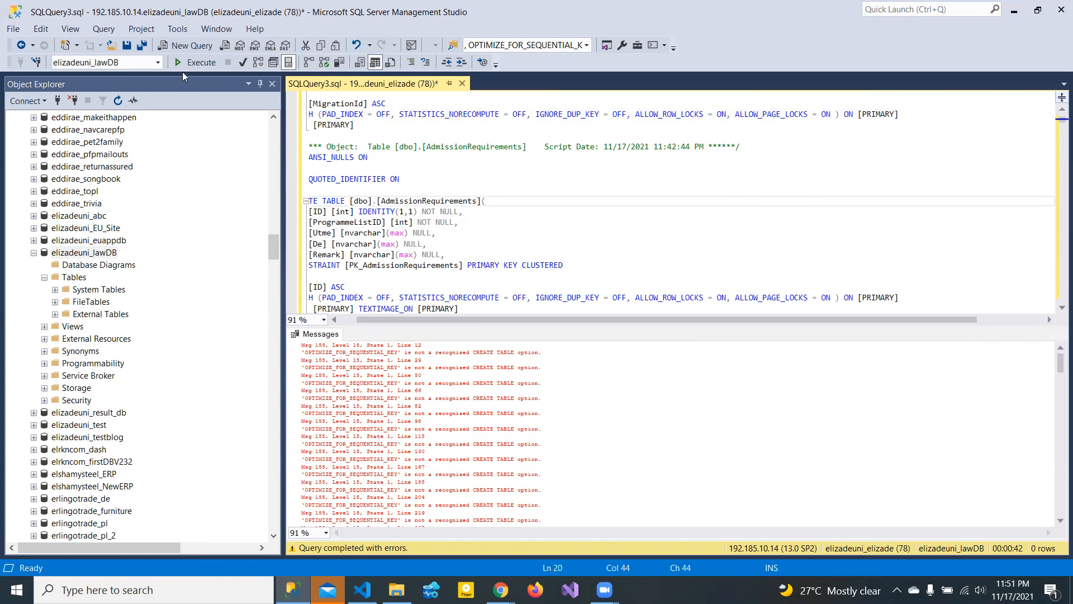
- Execute the cleaned script on elizadeuni_lawDB while comparing with the local Euwebtest tables
{"action": "left_click", "coordinate": [175, 62]}
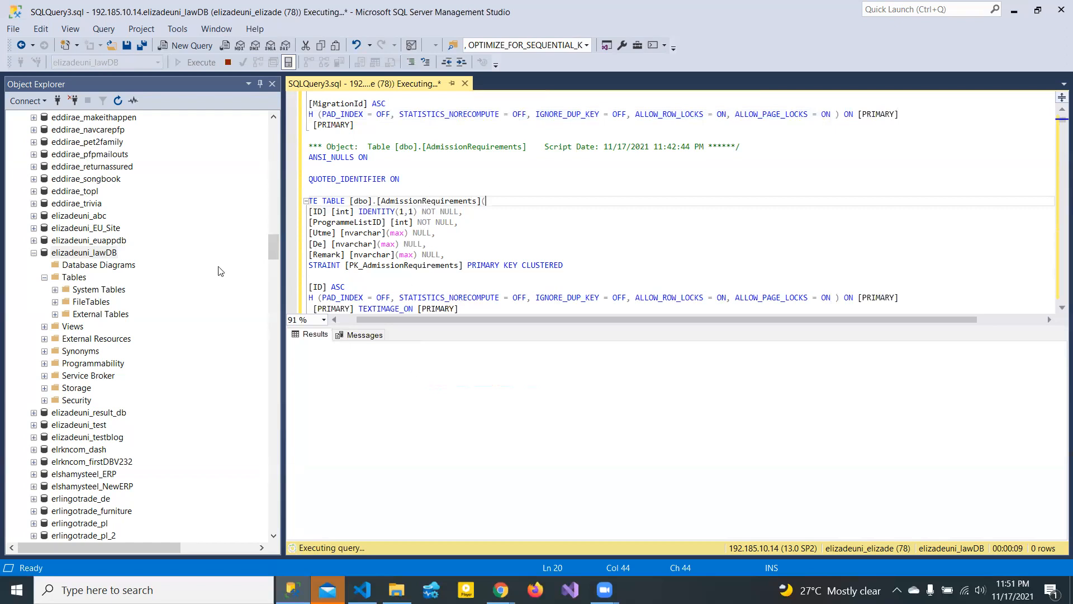
{"action": "left_click", "coordinate": [44, 277]}
{"action": "left_click", "coordinate": [44, 277]}
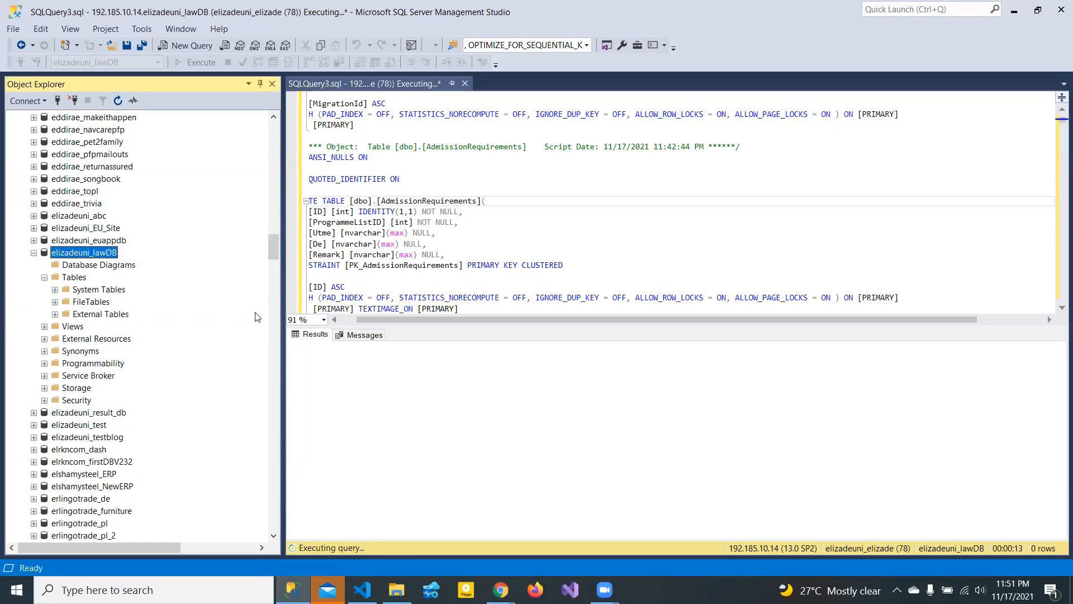
{"action": "left_click_drag", "start_coordinate": [269, 250], "coordinate": [292, 129]}
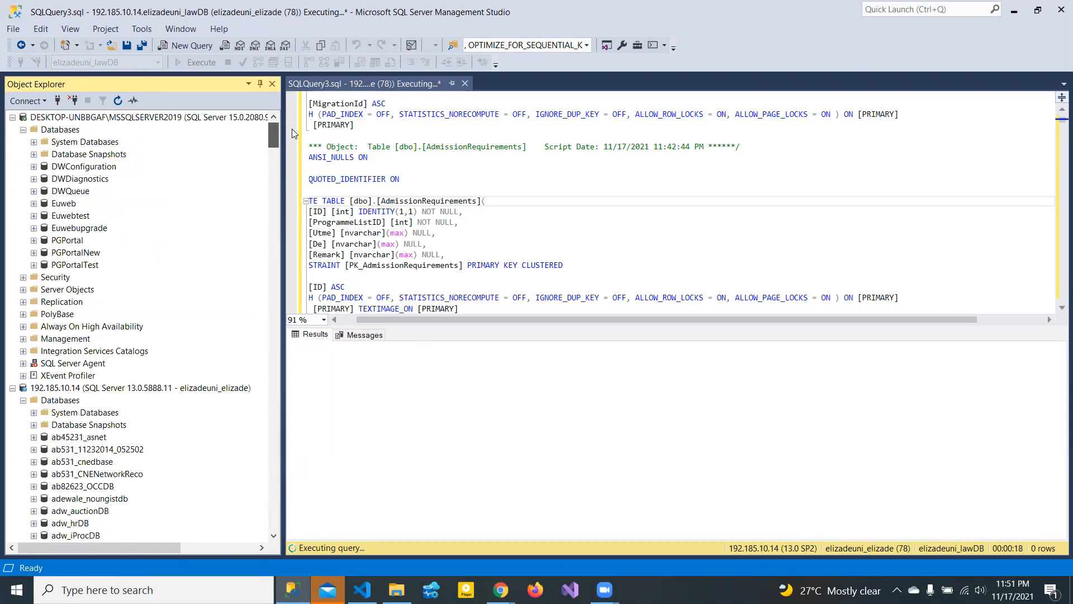
{"action": "left_click", "coordinate": [33, 216]}
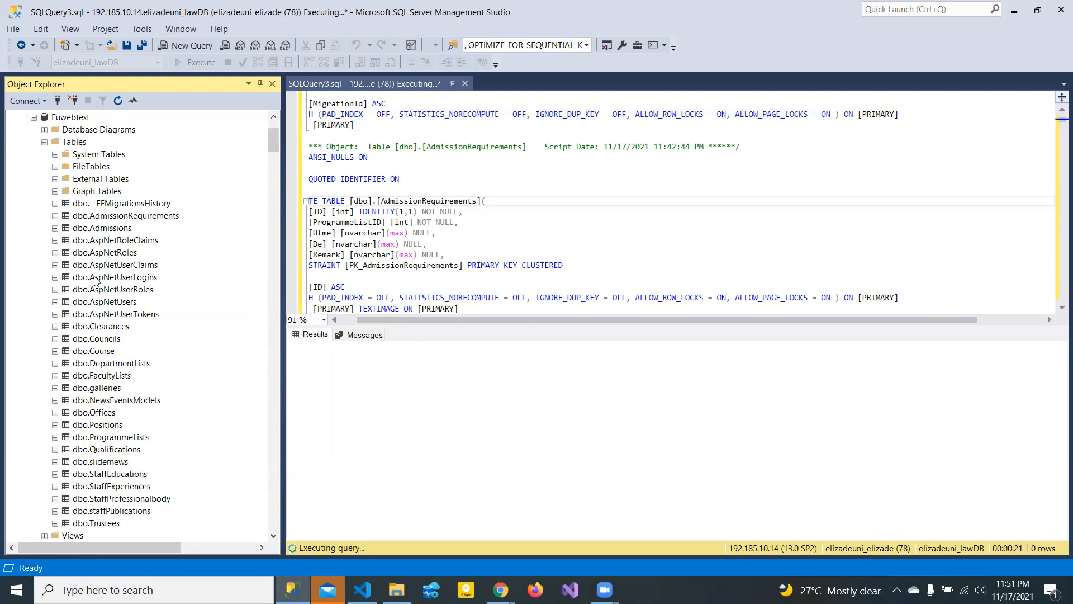
{"action": "left_click", "coordinate": [34, 117]}
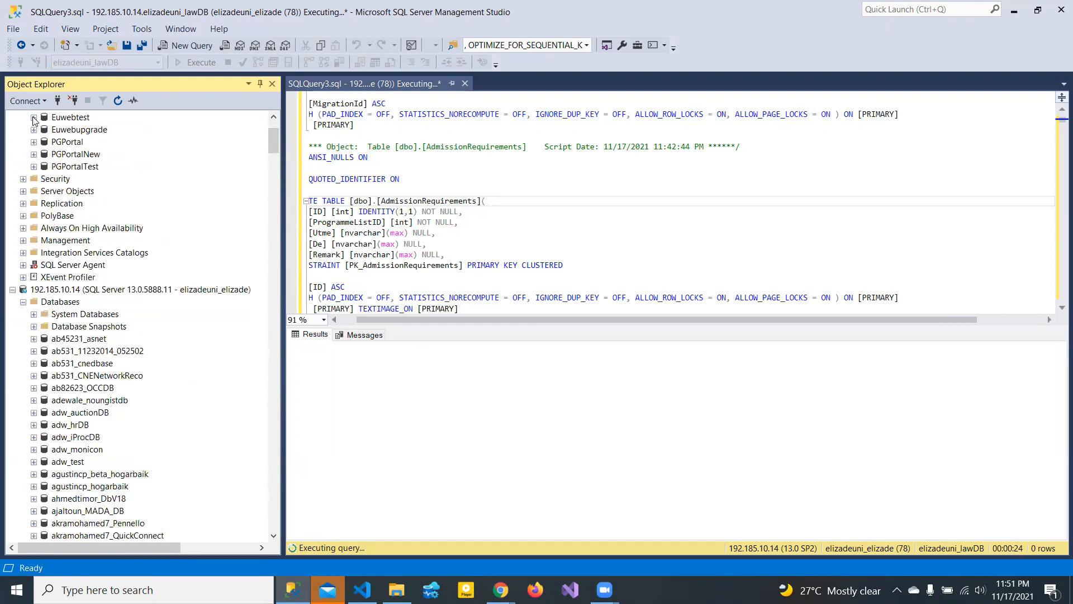
{"action": "left_click_drag", "start_coordinate": [275, 144], "coordinate": [273, 244]}
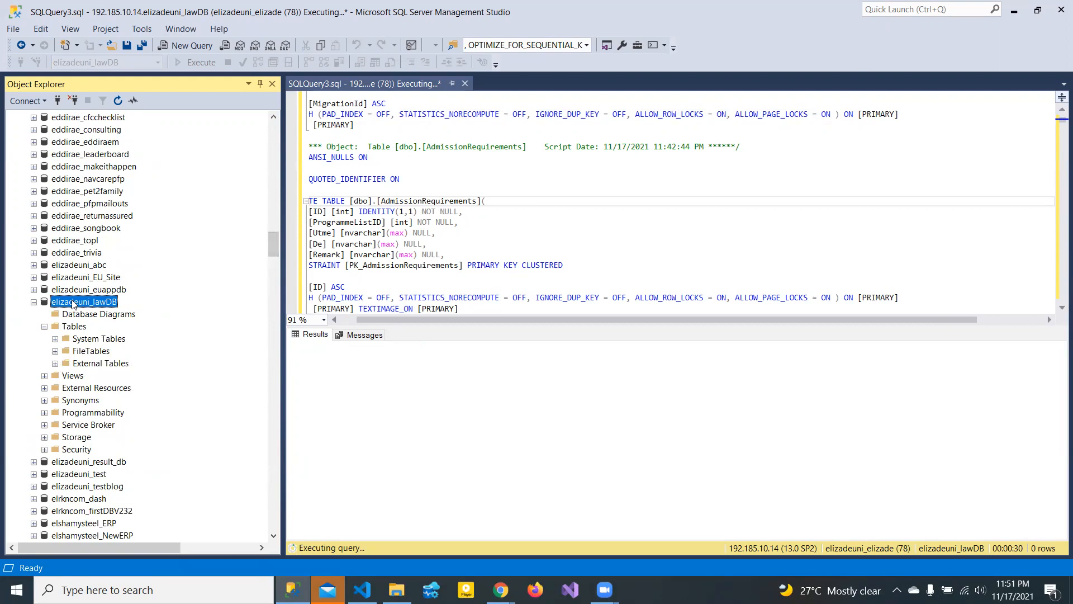
{"action": "left_click", "coordinate": [478, 404]}
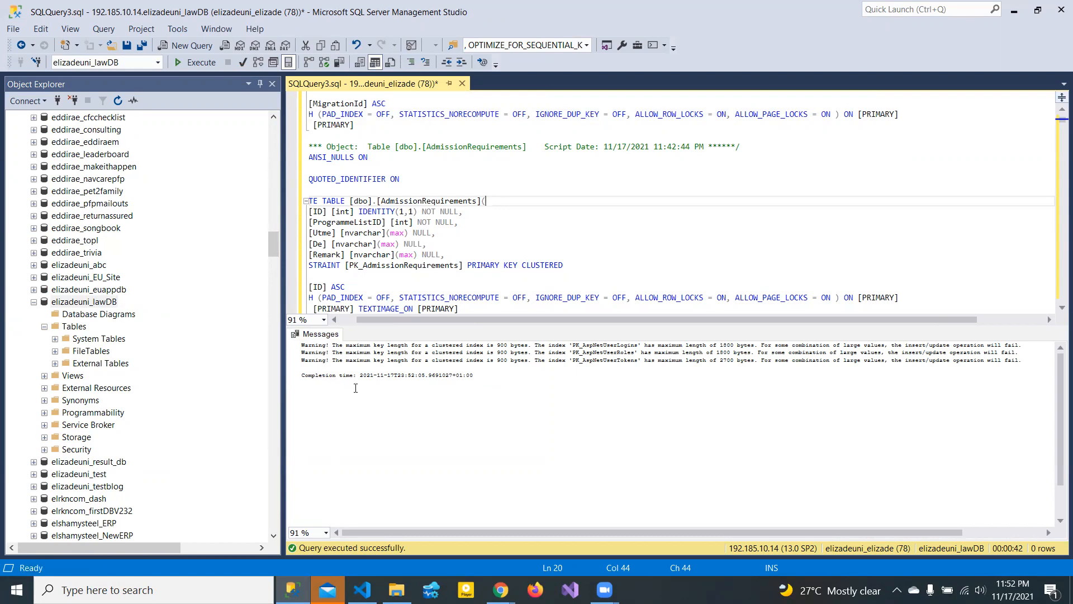
- Refresh elizadeuni_lawDB and expand its Tables folder to see dbo.AdmissionRequirements and dbo.AspNetUsers
{"action": "left_click", "coordinate": [478, 392]}
{"action": "left_click", "coordinate": [33, 302]}
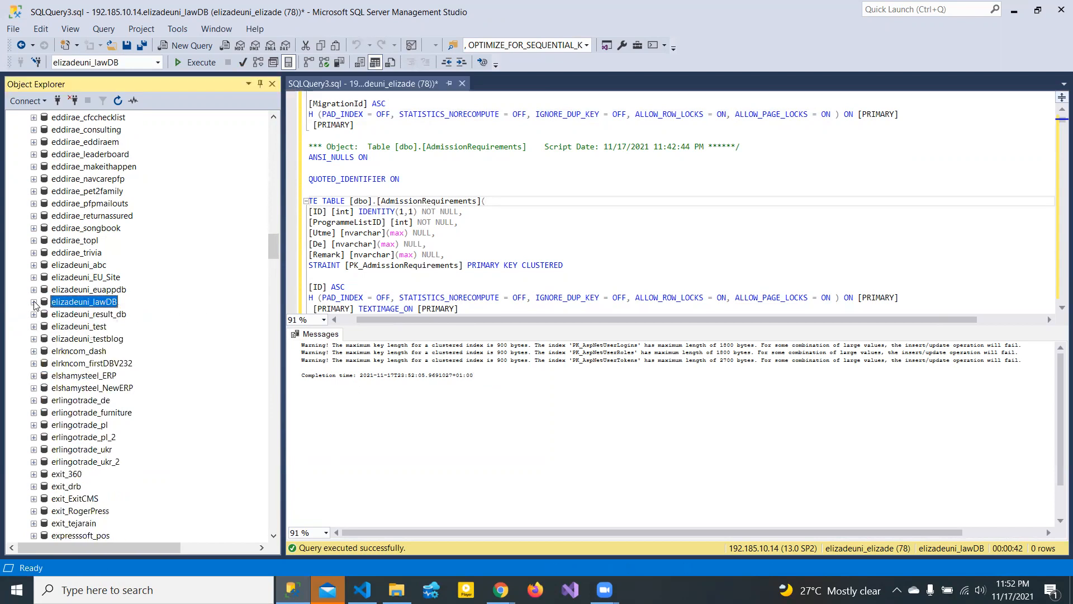
{"action": "left_click", "coordinate": [34, 302]}
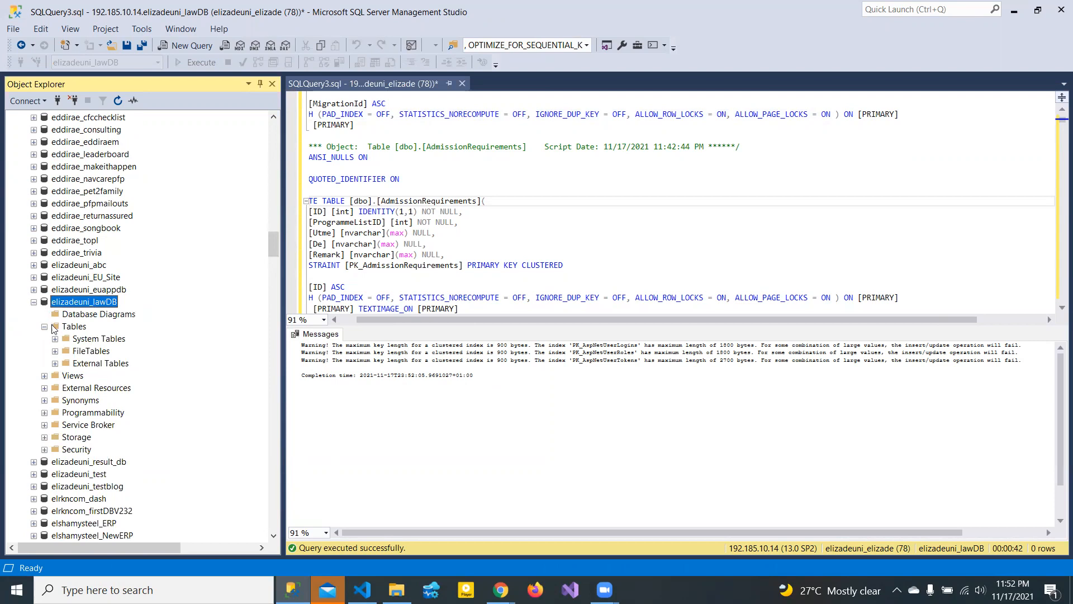
{"action": "left_click", "coordinate": [44, 326]}
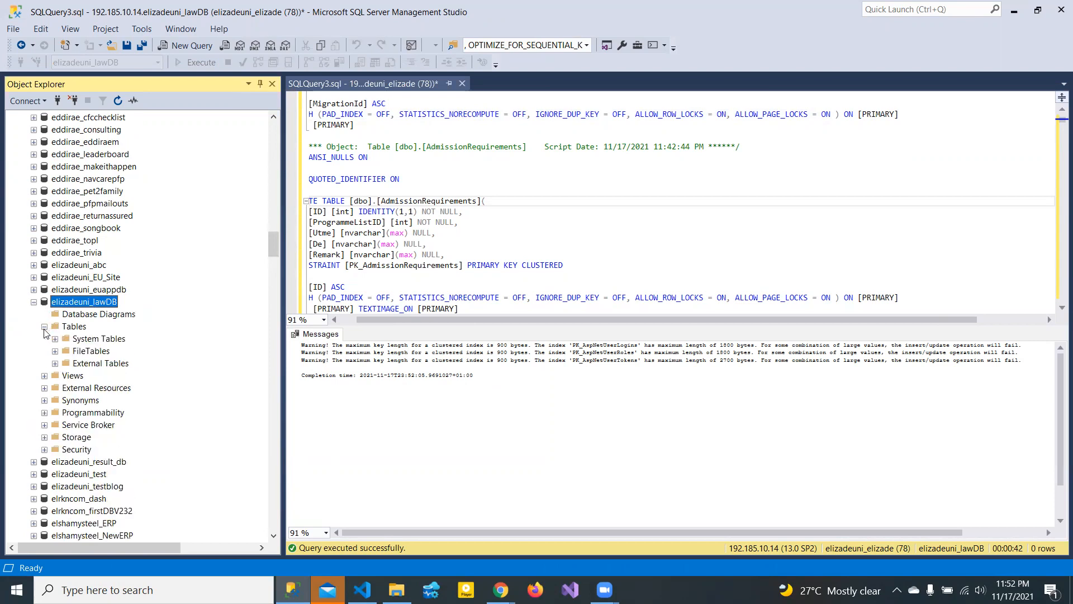
{"action": "right_click", "coordinate": [80, 309]}
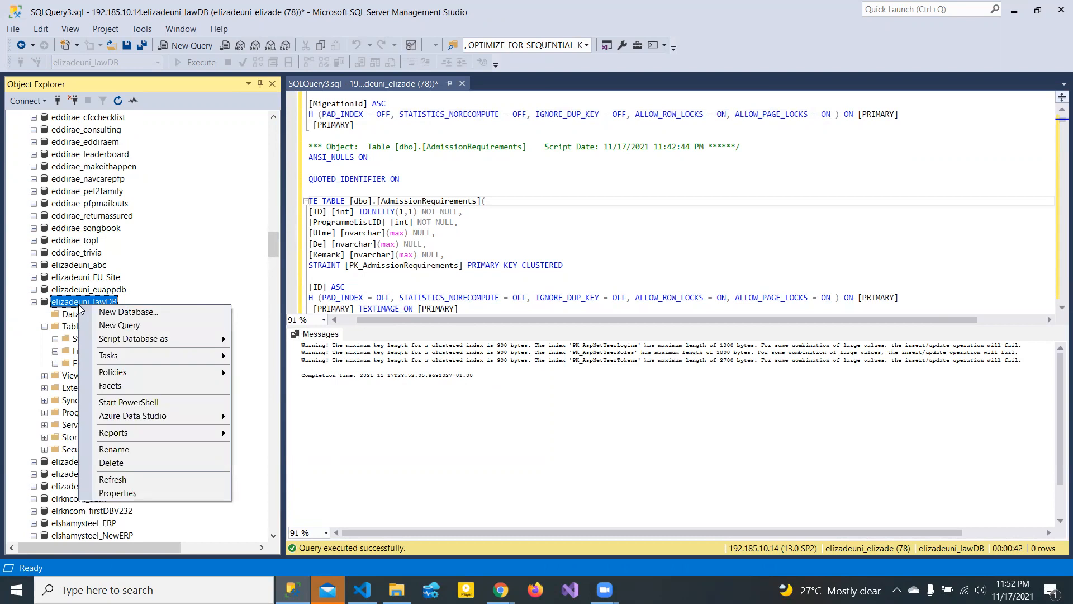
{"action": "left_click", "coordinate": [112, 479]}
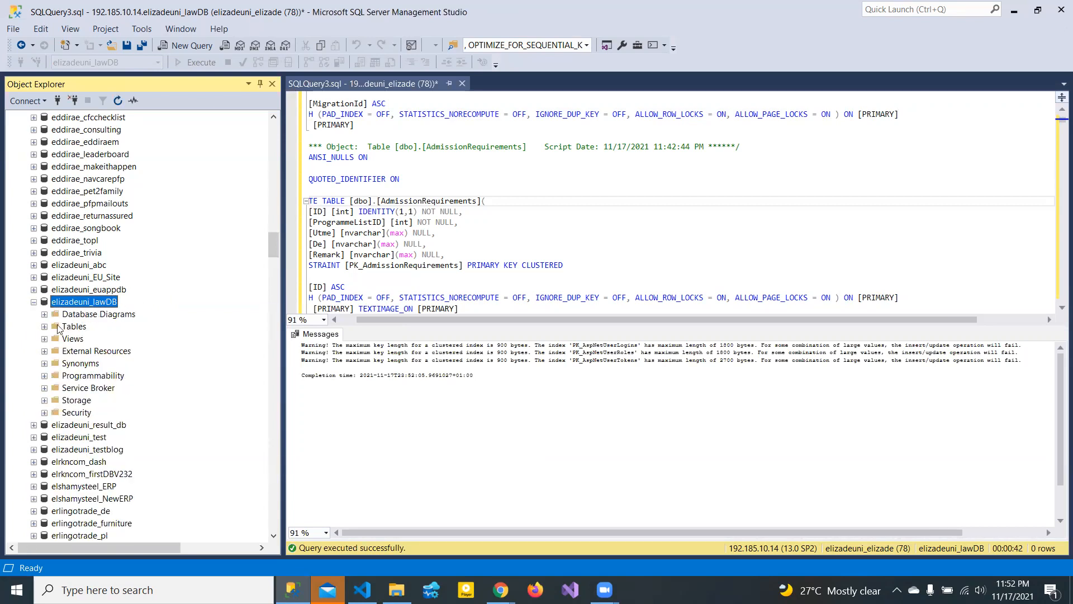
{"action": "left_click", "coordinate": [44, 326]}
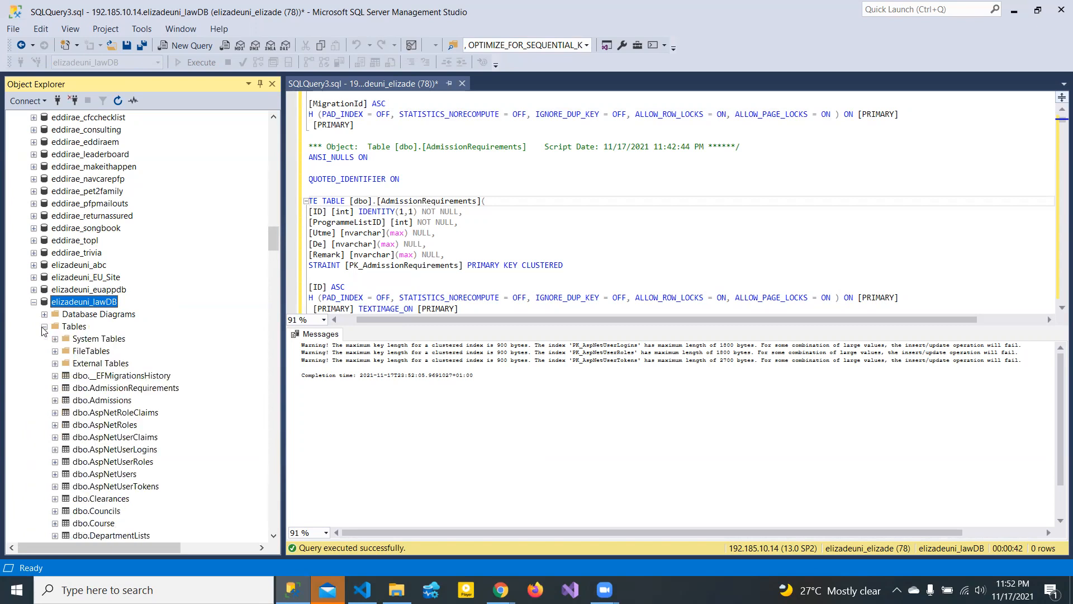
{"action": "left_click_drag", "start_coordinate": [271, 242], "coordinate": [271, 250]}
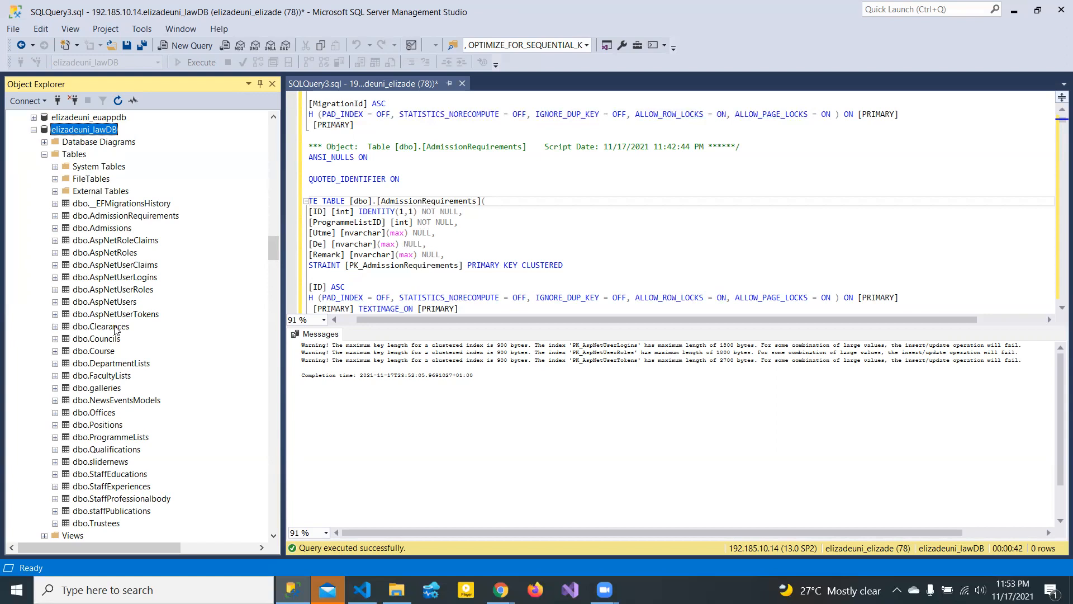
- Look over the AdmissionRequirements column definitions, then bring script2.sql in Visual Studio Code forward
{"action": "left_click", "coordinate": [531, 287]}
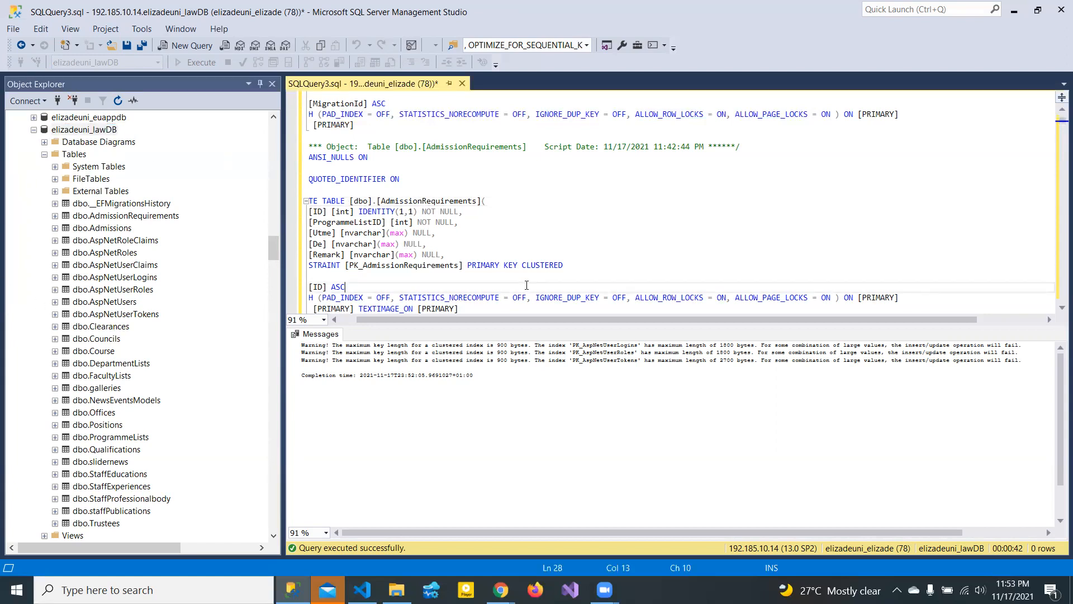
{"action": "left_click", "coordinate": [632, 235]}
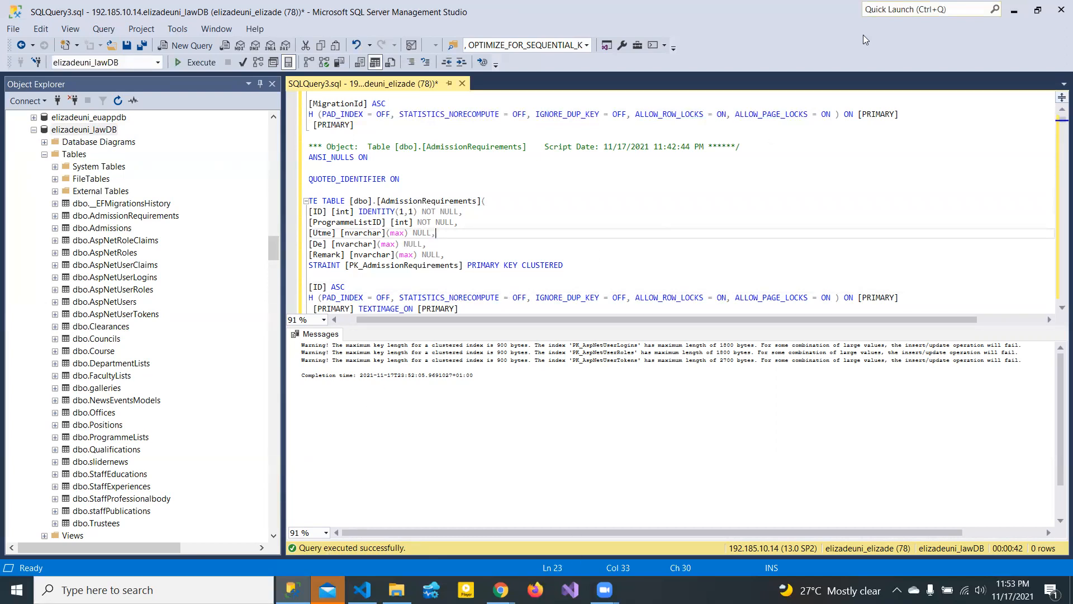
{"action": "key", "text": "alt+Tab"}
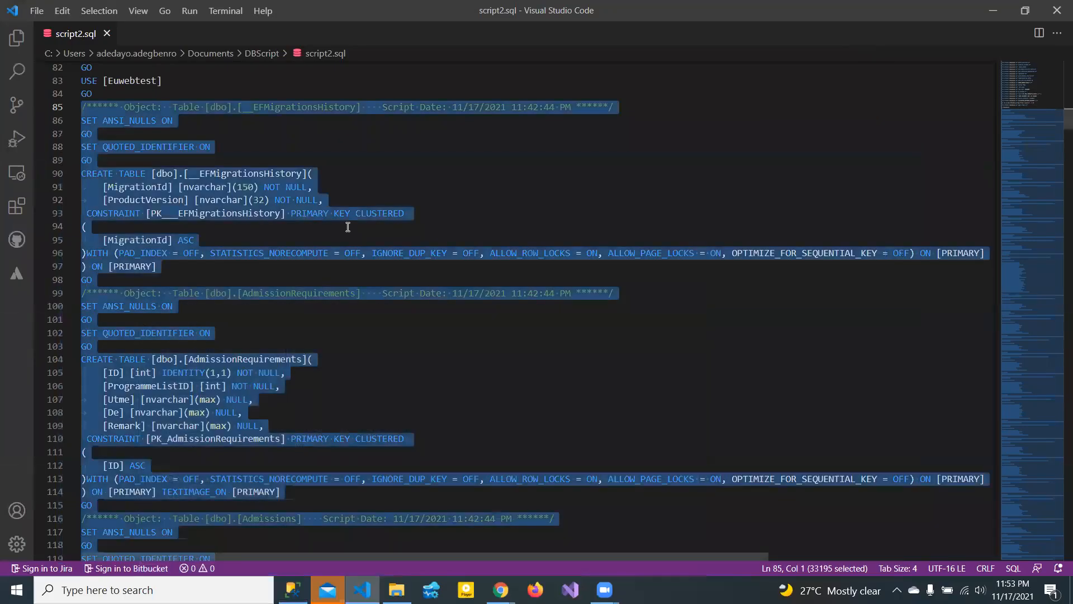
- Deselect the text in script2.sql and bring up the Chrome window previews
{"action": "left_click", "coordinate": [290, 227]}
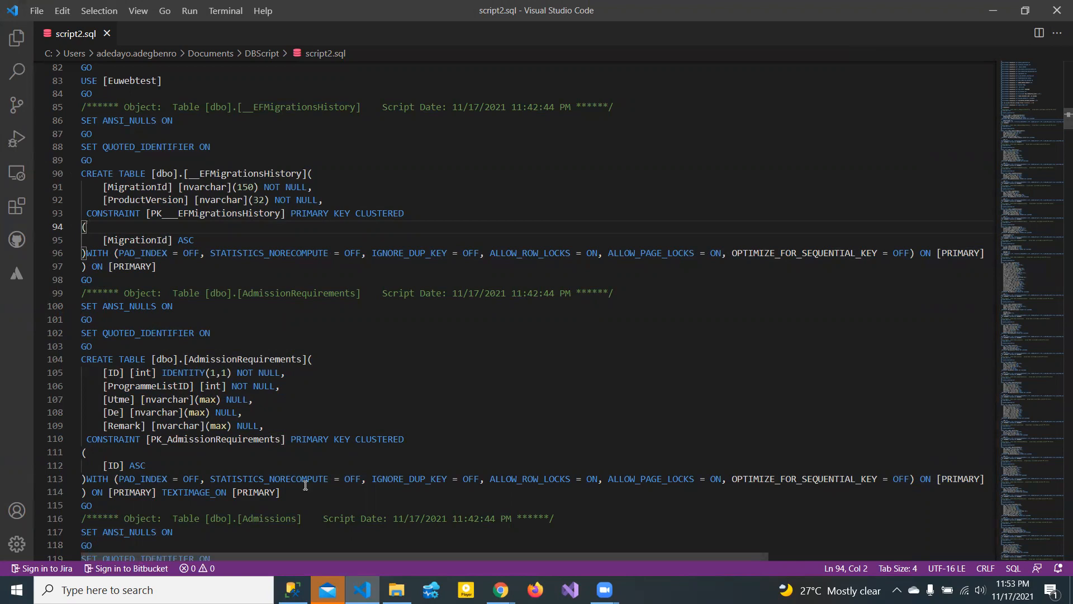
{"action": "left_click", "coordinate": [501, 590]}
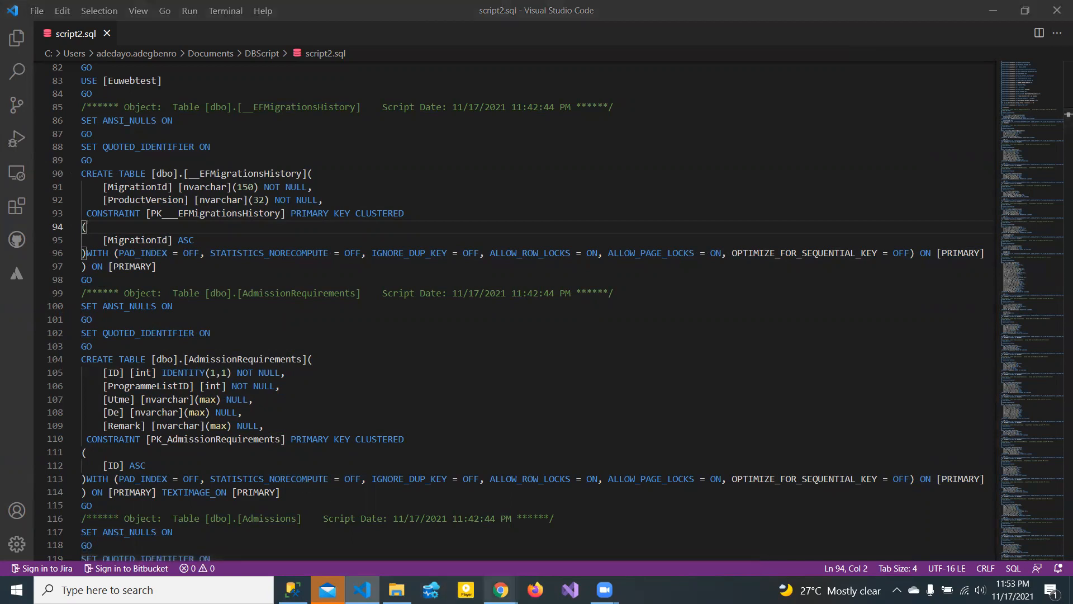
{"action": "left_click", "coordinate": [501, 590]}
{"action": "left_click", "coordinate": [501, 590]}
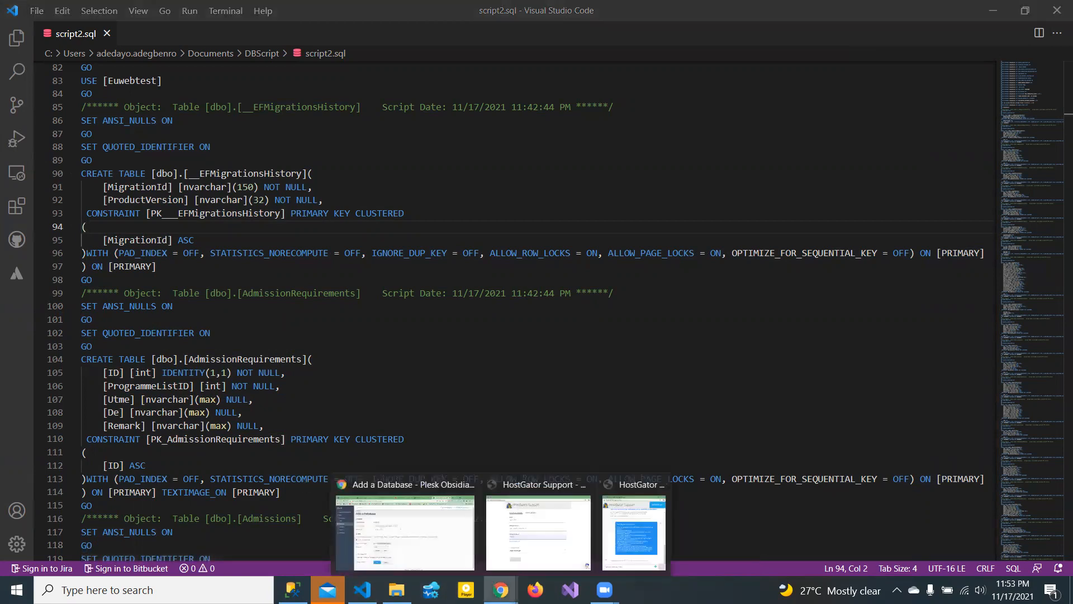
- Return to Plesk's Add a Database page and move on to the Websites & Domains page
{"action": "left_click", "coordinate": [413, 536]}
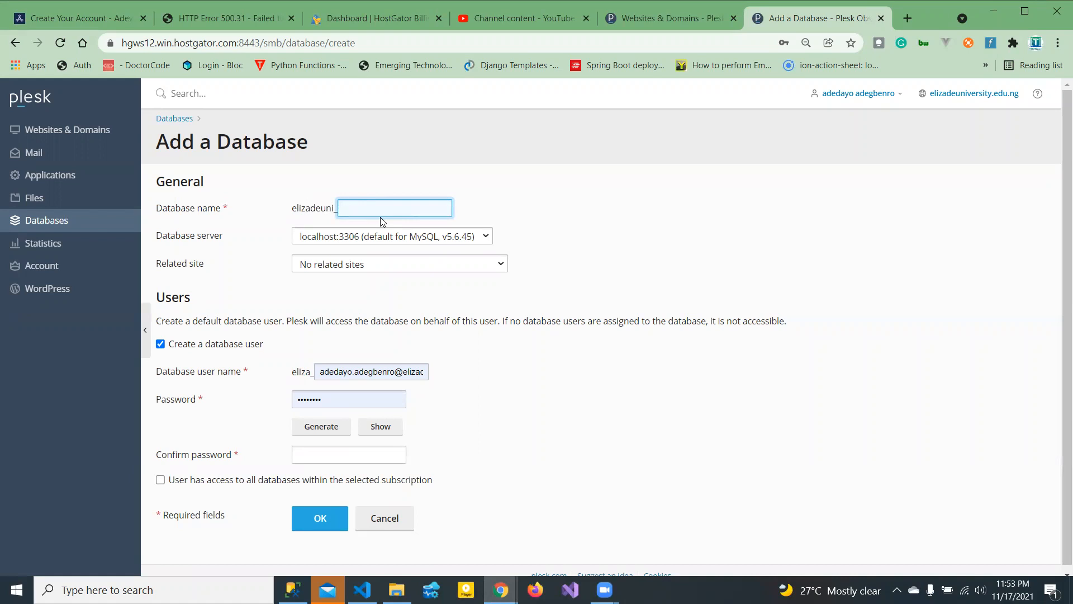
{"action": "left_click", "coordinate": [664, 501]}
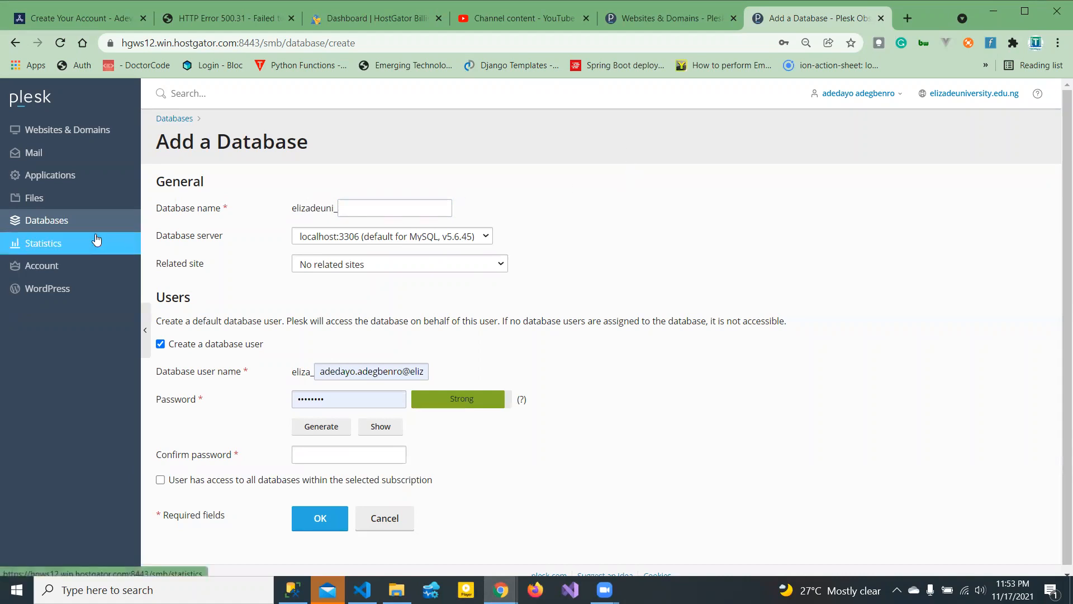
{"action": "left_click", "coordinate": [53, 129]}
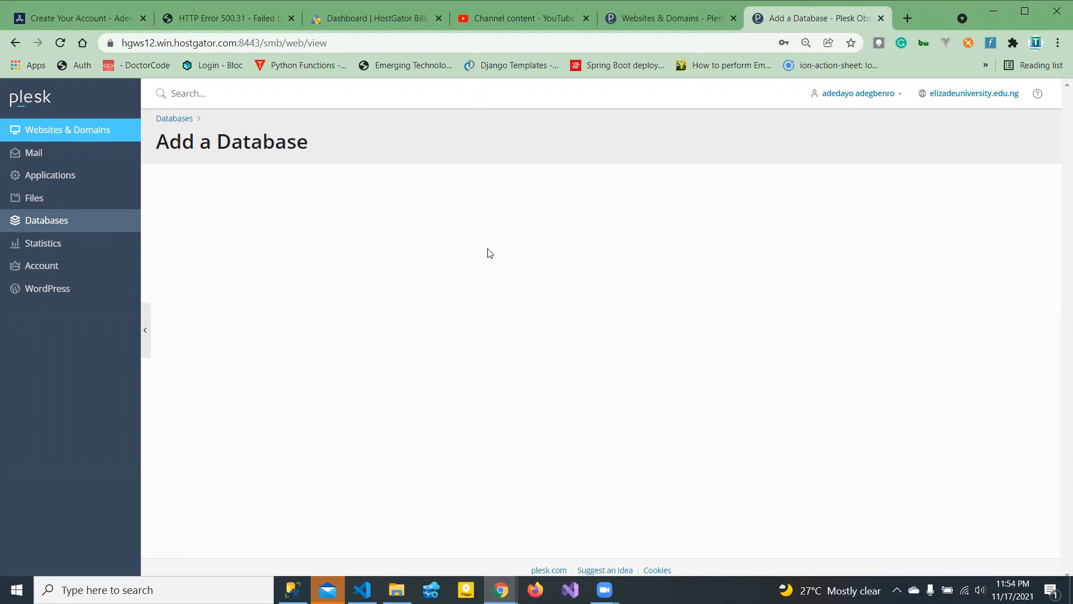
{"action": "left_click", "coordinate": [631, 23]}
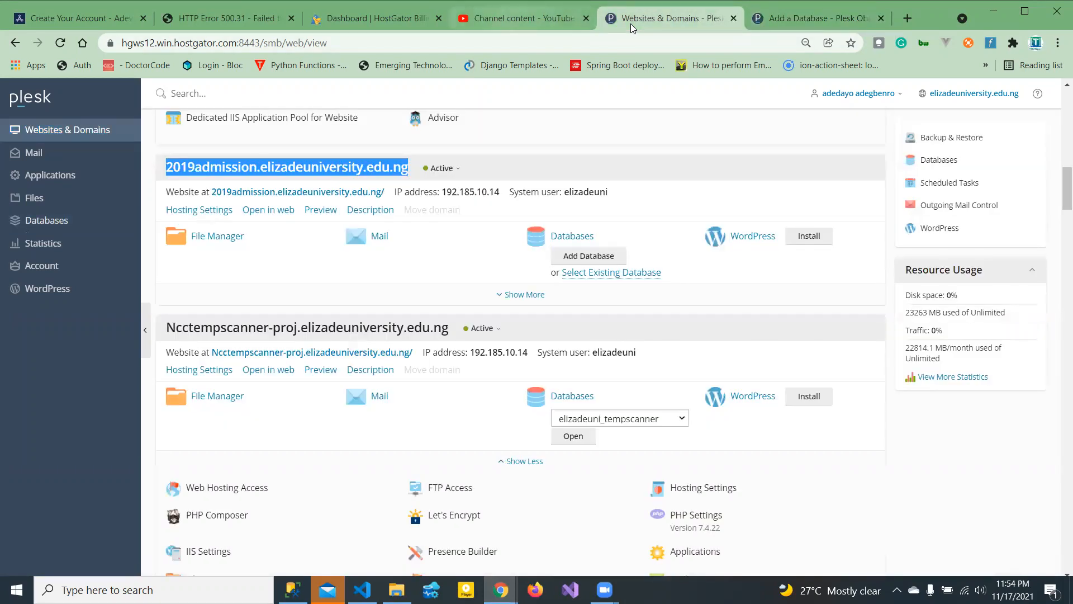
{"action": "key", "text": "ctrl+shift+Tab"}
{"action": "key", "text": "ctrl+Tab"}
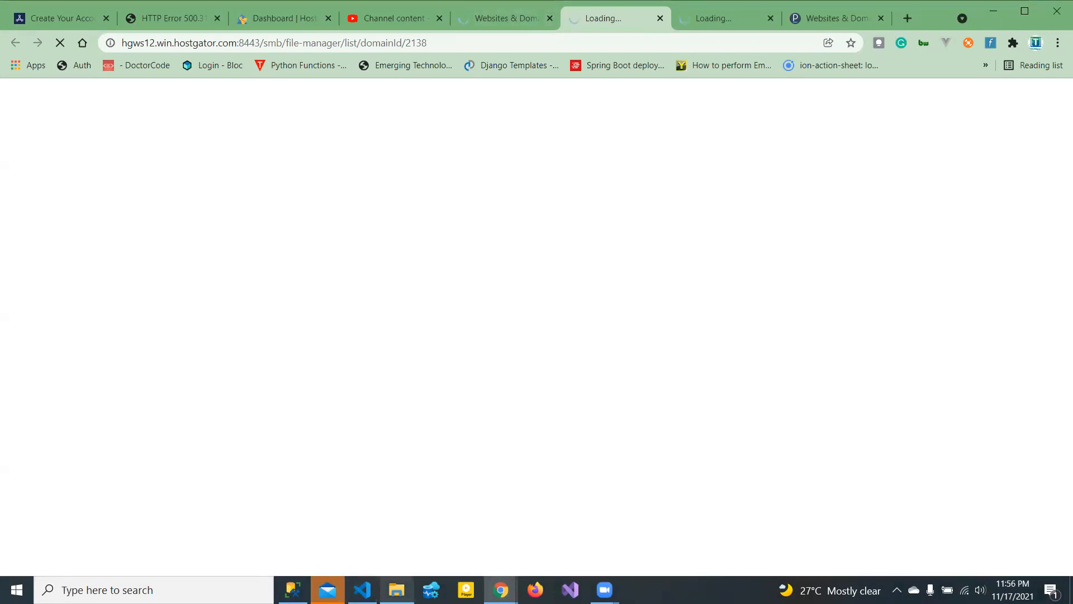
- Browse File Explorer from C: through Users, the user folder, source and repos into EuwebNew
{"action": "left_click", "coordinate": [396, 589]}
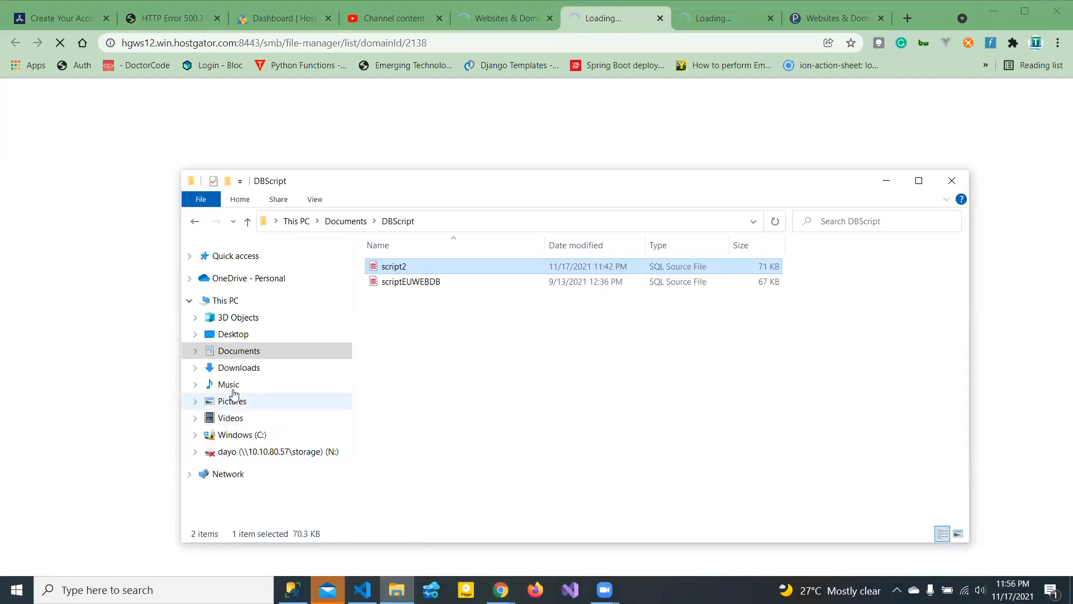
{"action": "left_click", "coordinate": [246, 434]}
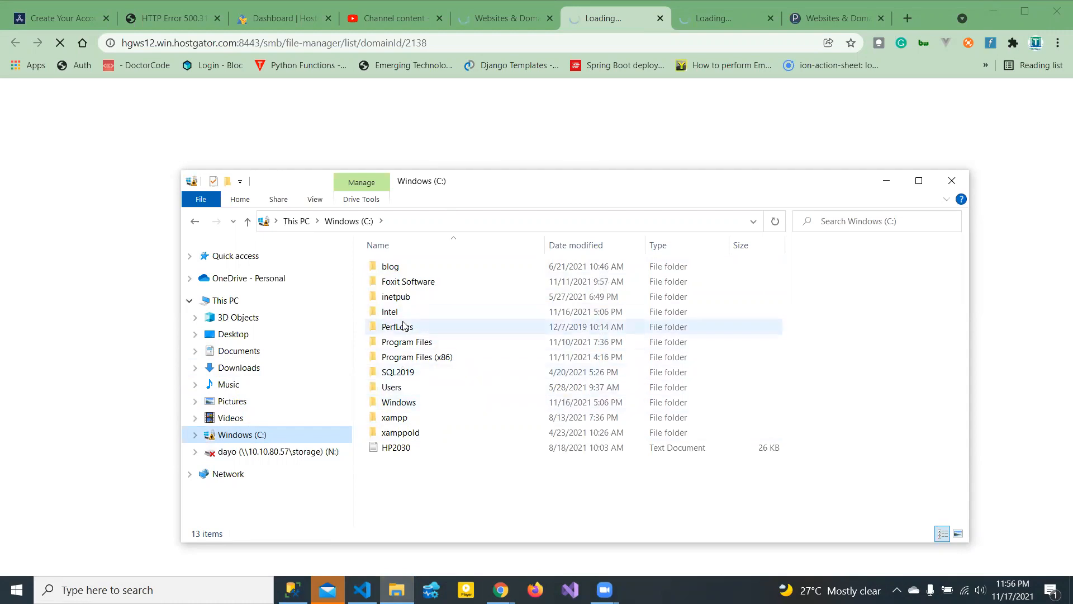
{"action": "double_click", "coordinate": [398, 387]}
{"action": "double_click", "coordinate": [408, 267]}
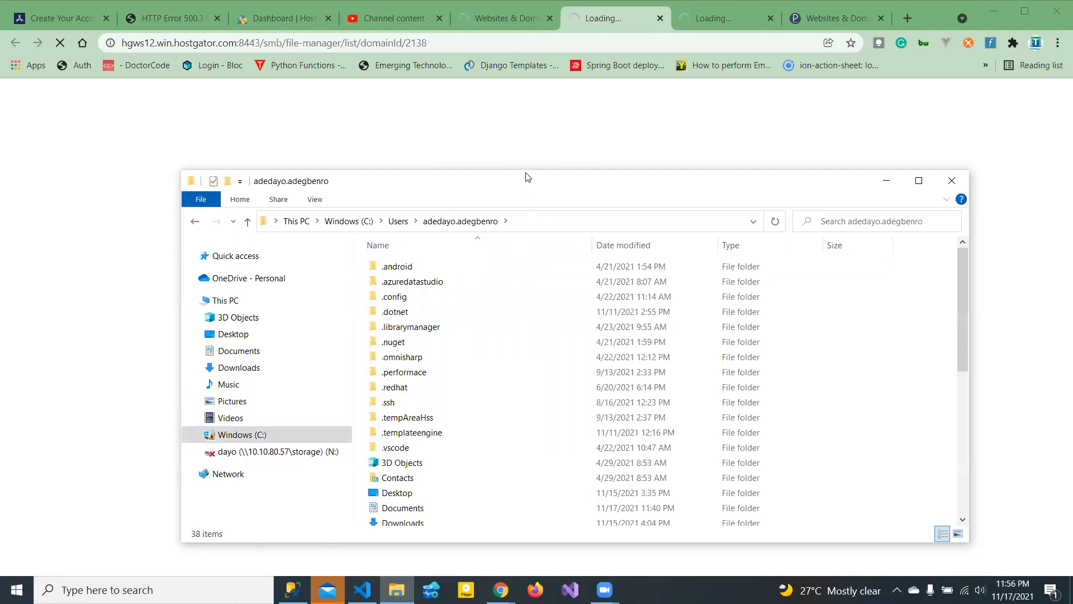
{"action": "left_click_drag", "start_coordinate": [526, 173], "coordinate": [498, 80]}
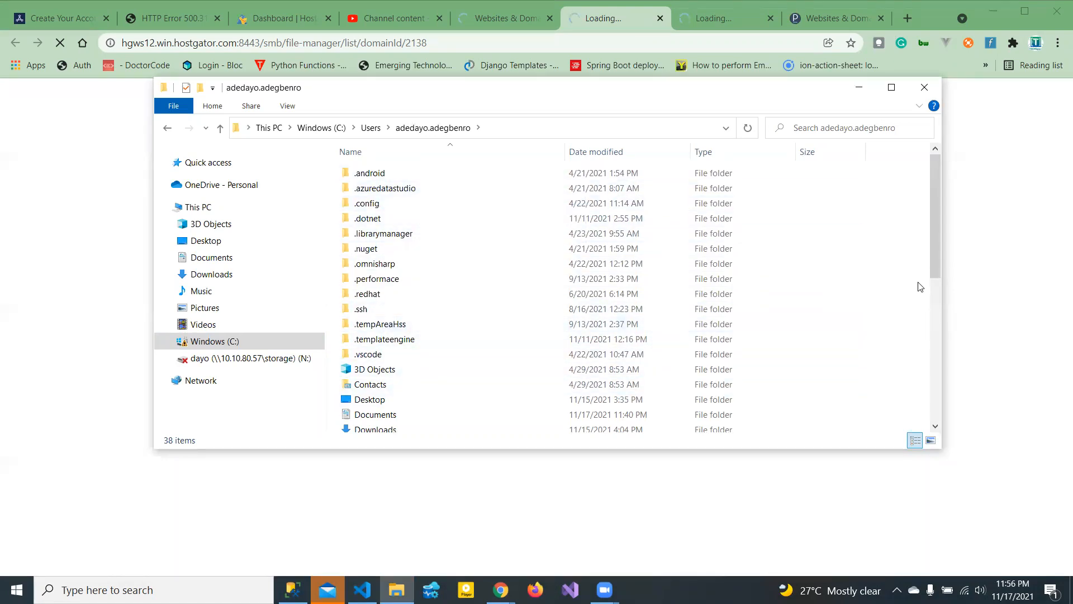
{"action": "left_click_drag", "start_coordinate": [938, 243], "coordinate": [956, 349]}
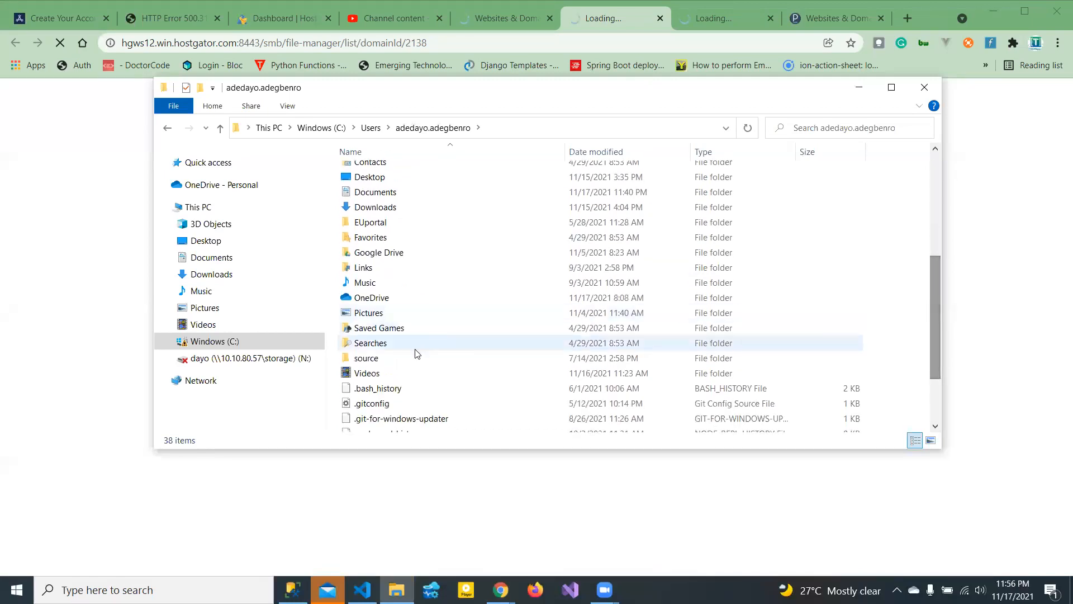
{"action": "double_click", "coordinate": [400, 359]}
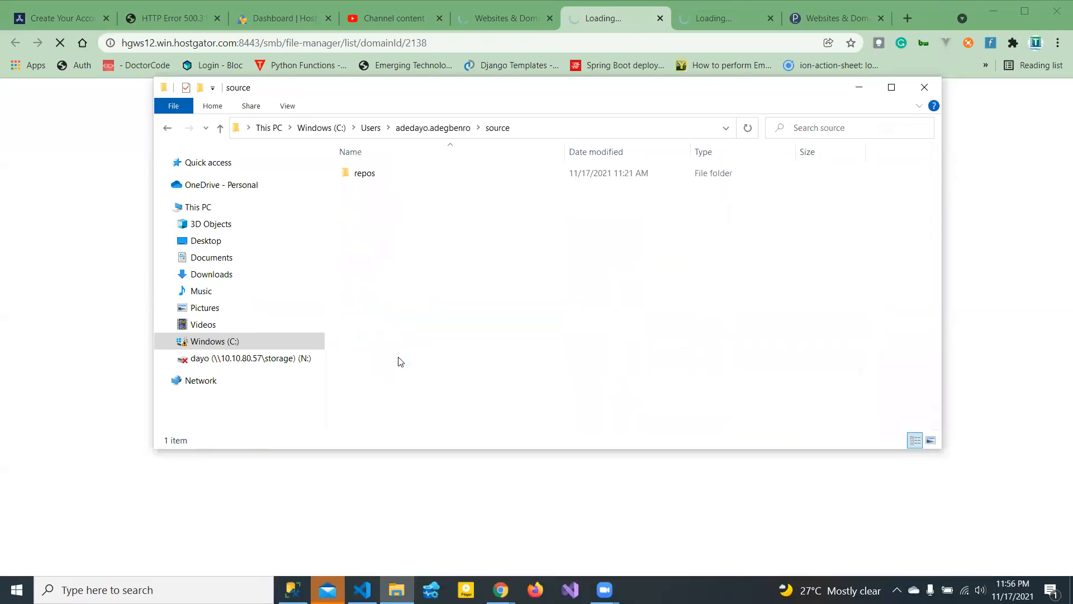
{"action": "double_click", "coordinate": [364, 175]}
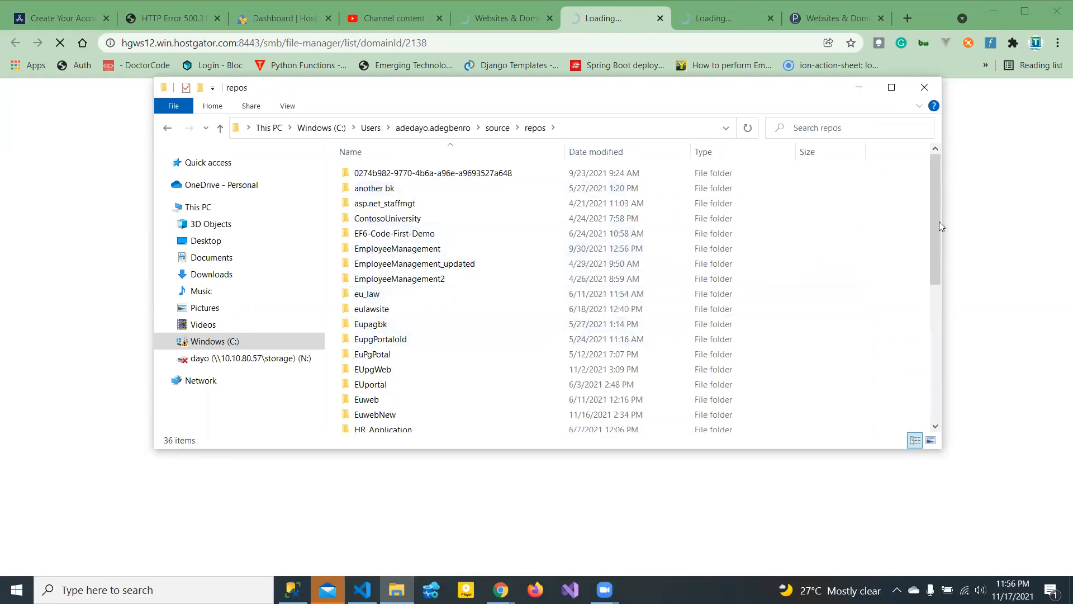
{"action": "left_click_drag", "start_coordinate": [936, 223], "coordinate": [953, 269]}
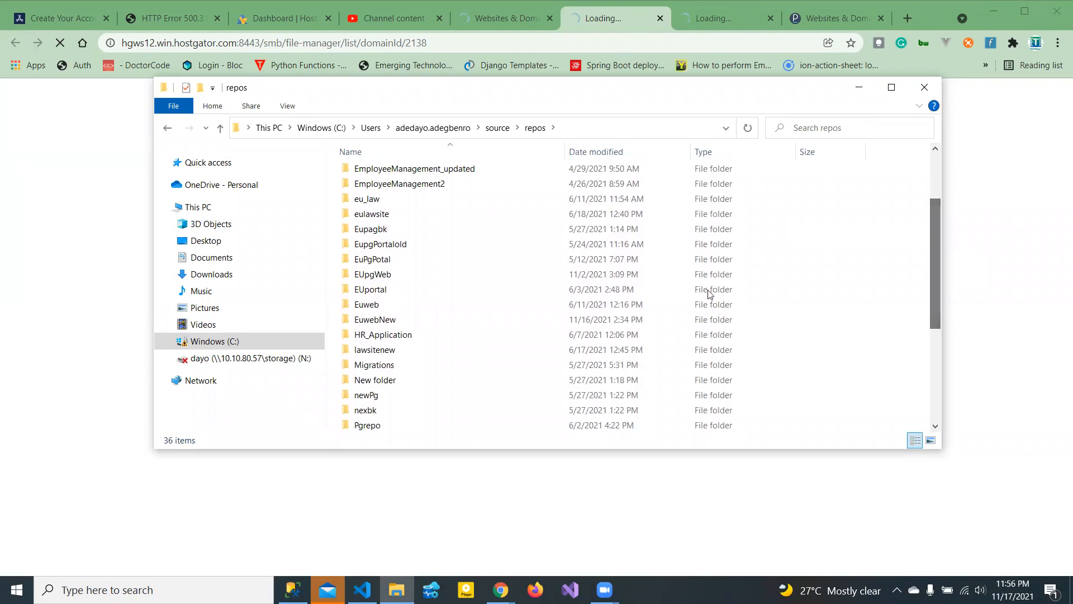
{"action": "double_click", "coordinate": [441, 323]}
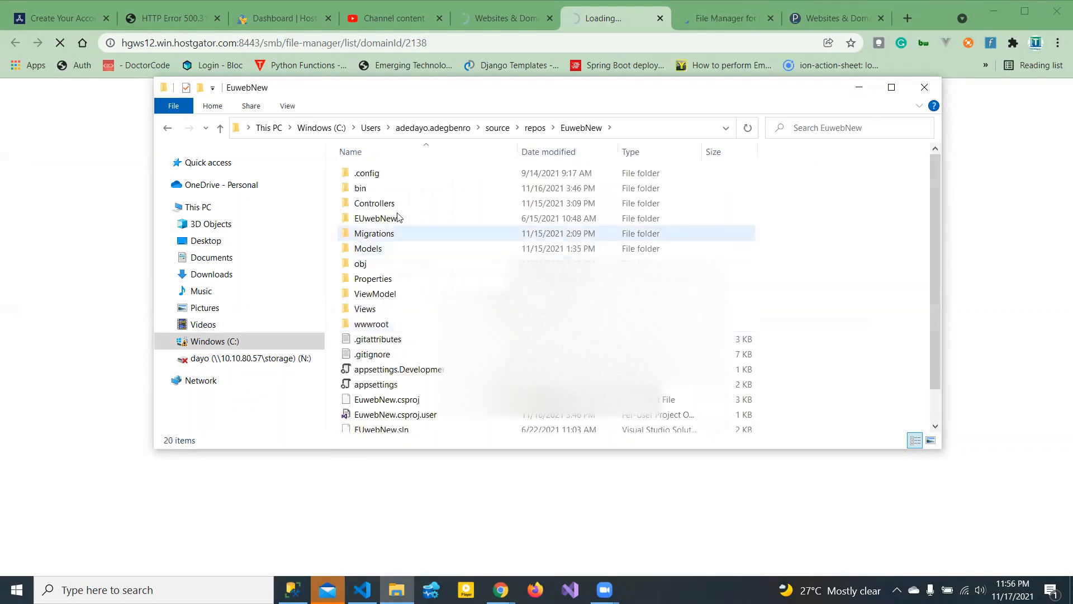
{"action": "left_click_drag", "start_coordinate": [933, 174], "coordinate": [942, 211]}
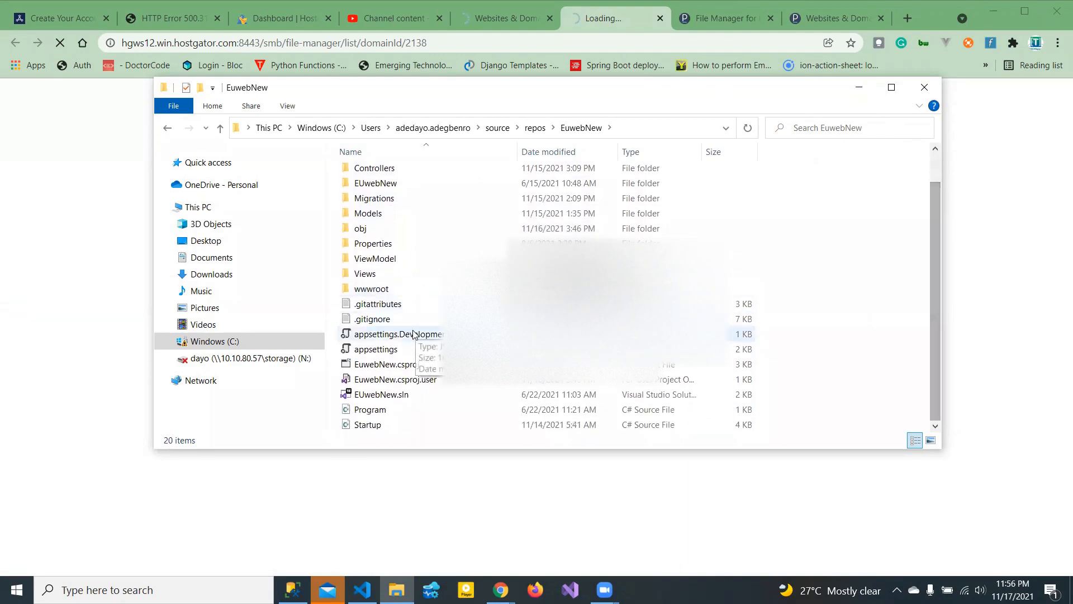
- Open the appsettings file with Visual Studio Code
{"action": "left_click", "coordinate": [390, 350]}
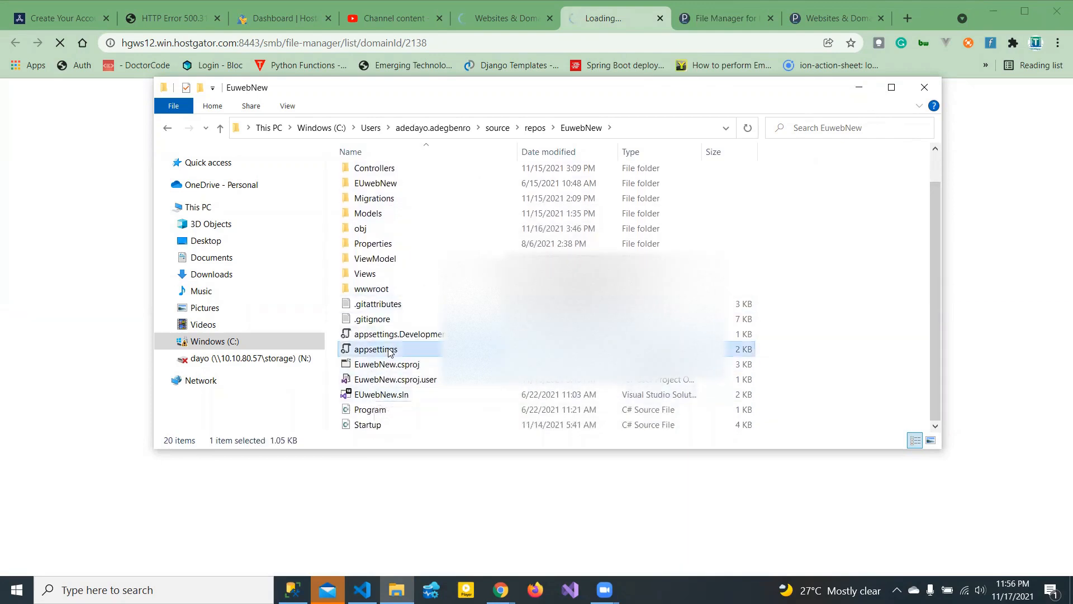
{"action": "double_click", "coordinate": [388, 348]}
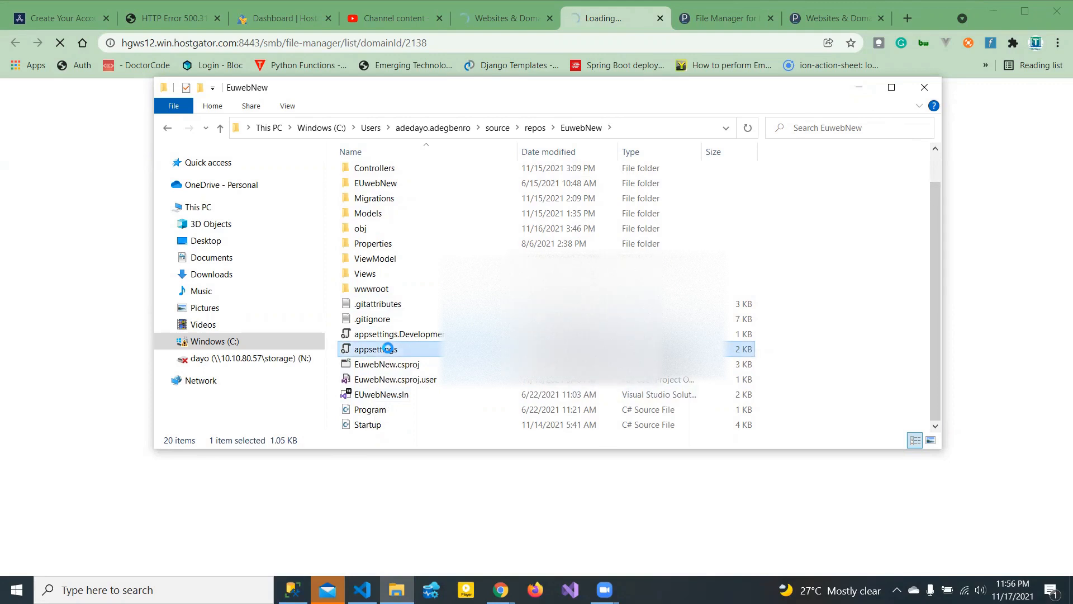
{"action": "right_click", "coordinate": [388, 348]}
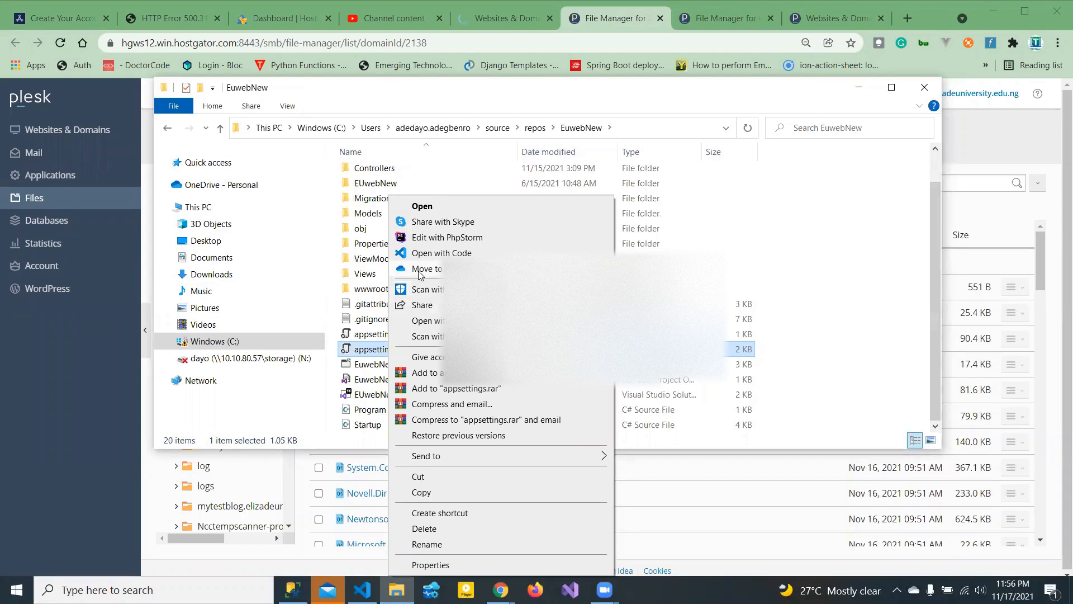
{"action": "left_click", "coordinate": [441, 252]}
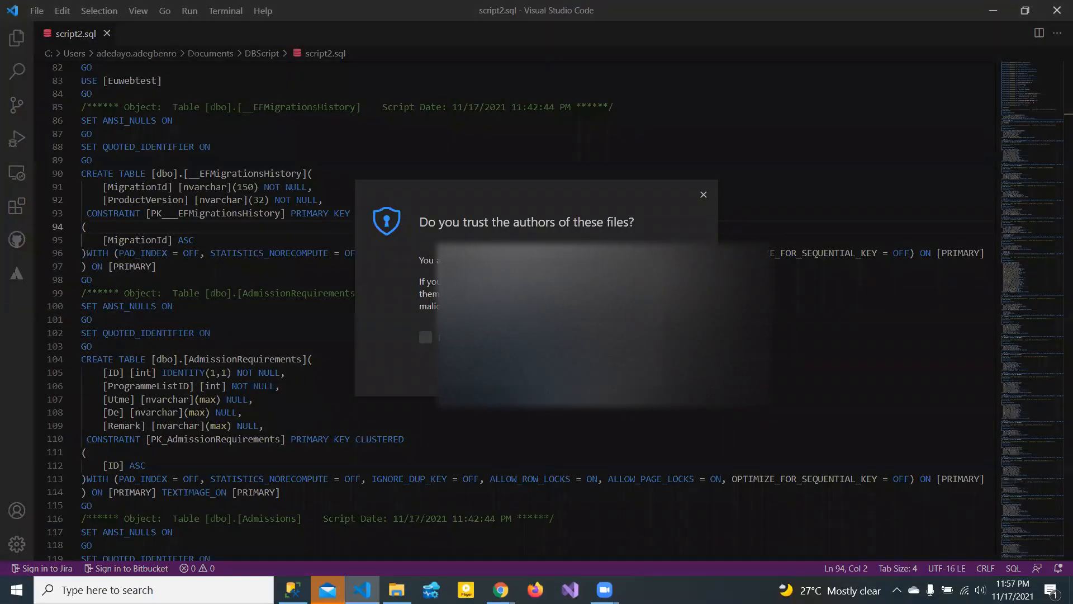
- Trust the project's authors, then select and delete a block of settings in appsettings.json
{"action": "left_click", "coordinate": [426, 337]}
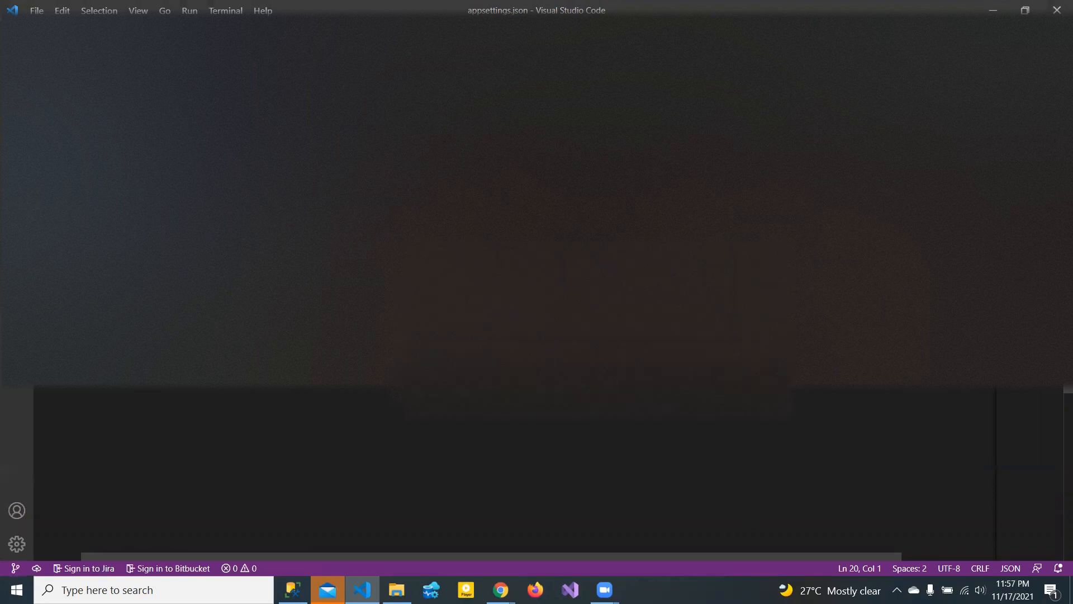
{"action": "left_click_drag", "start_coordinate": [468, 267], "coordinate": [356, 241]}
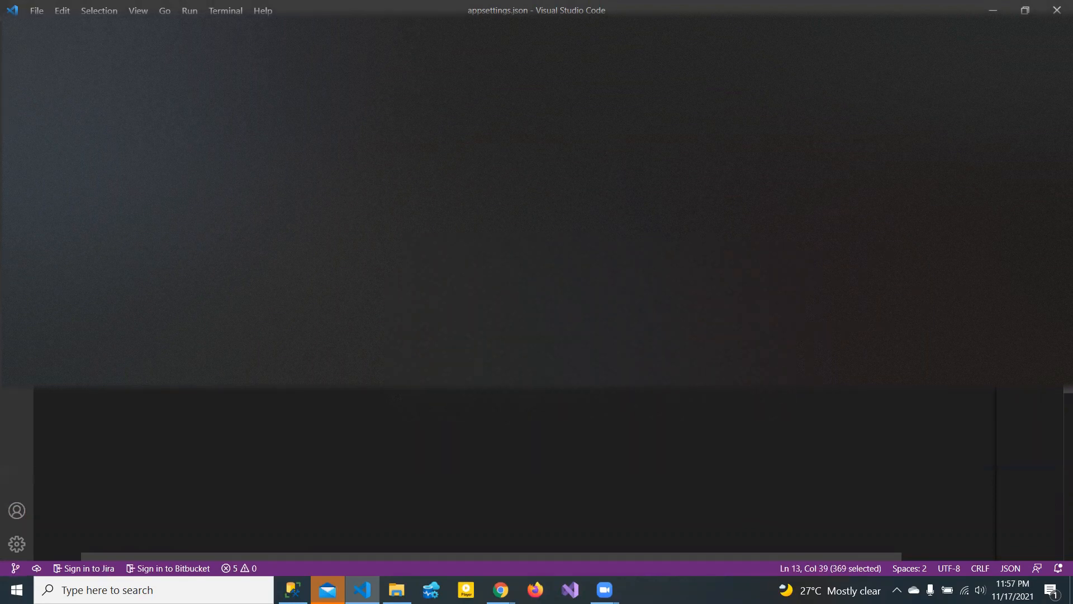
{"action": "left_click_drag", "start_coordinate": [210, 227], "coordinate": [146, 214]}
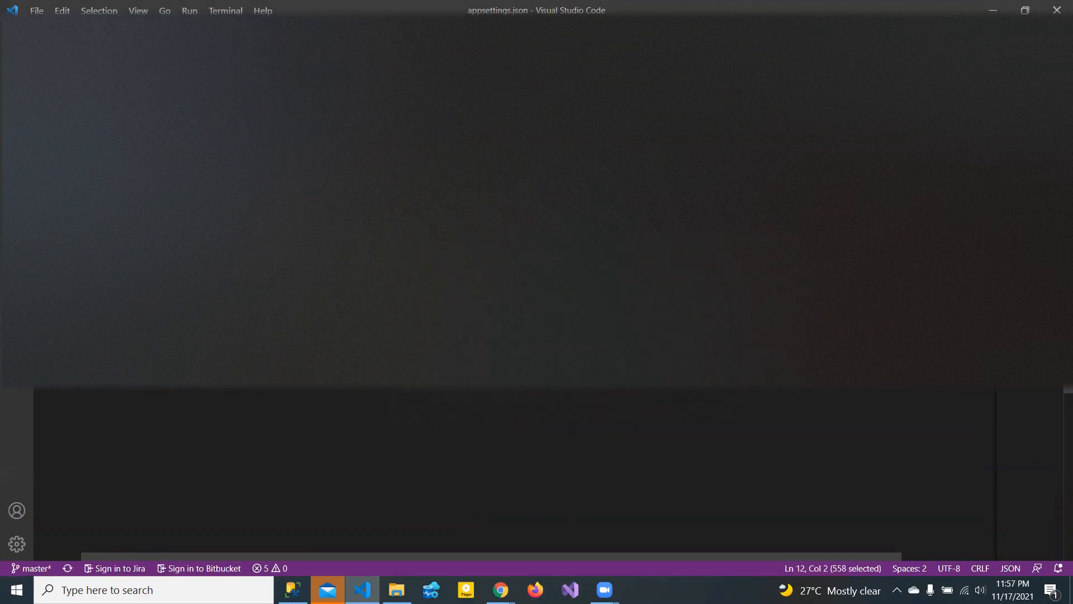
{"action": "key", "text": "Delete"}
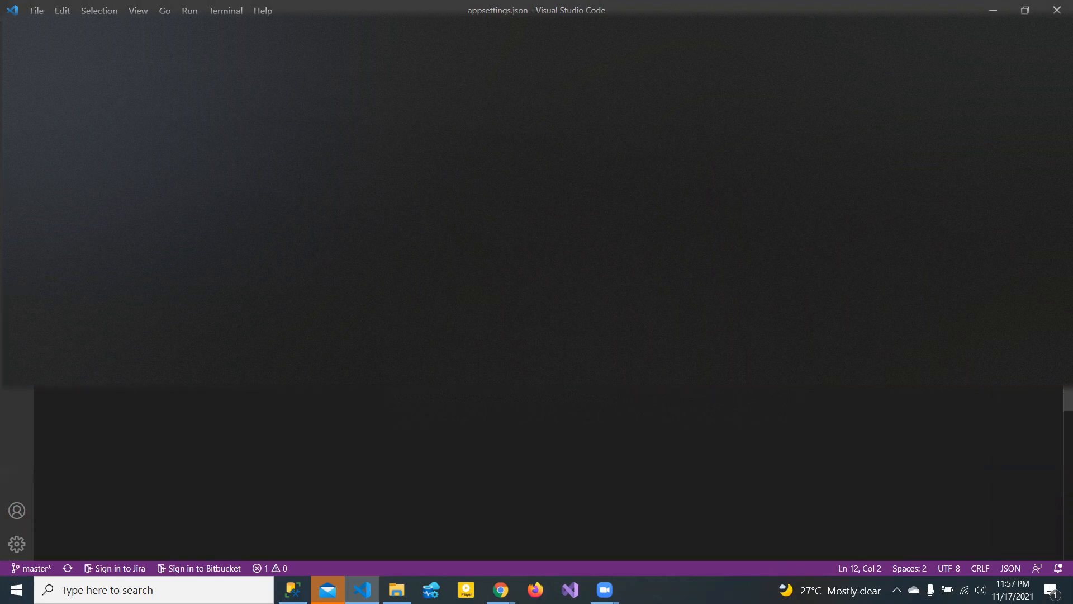